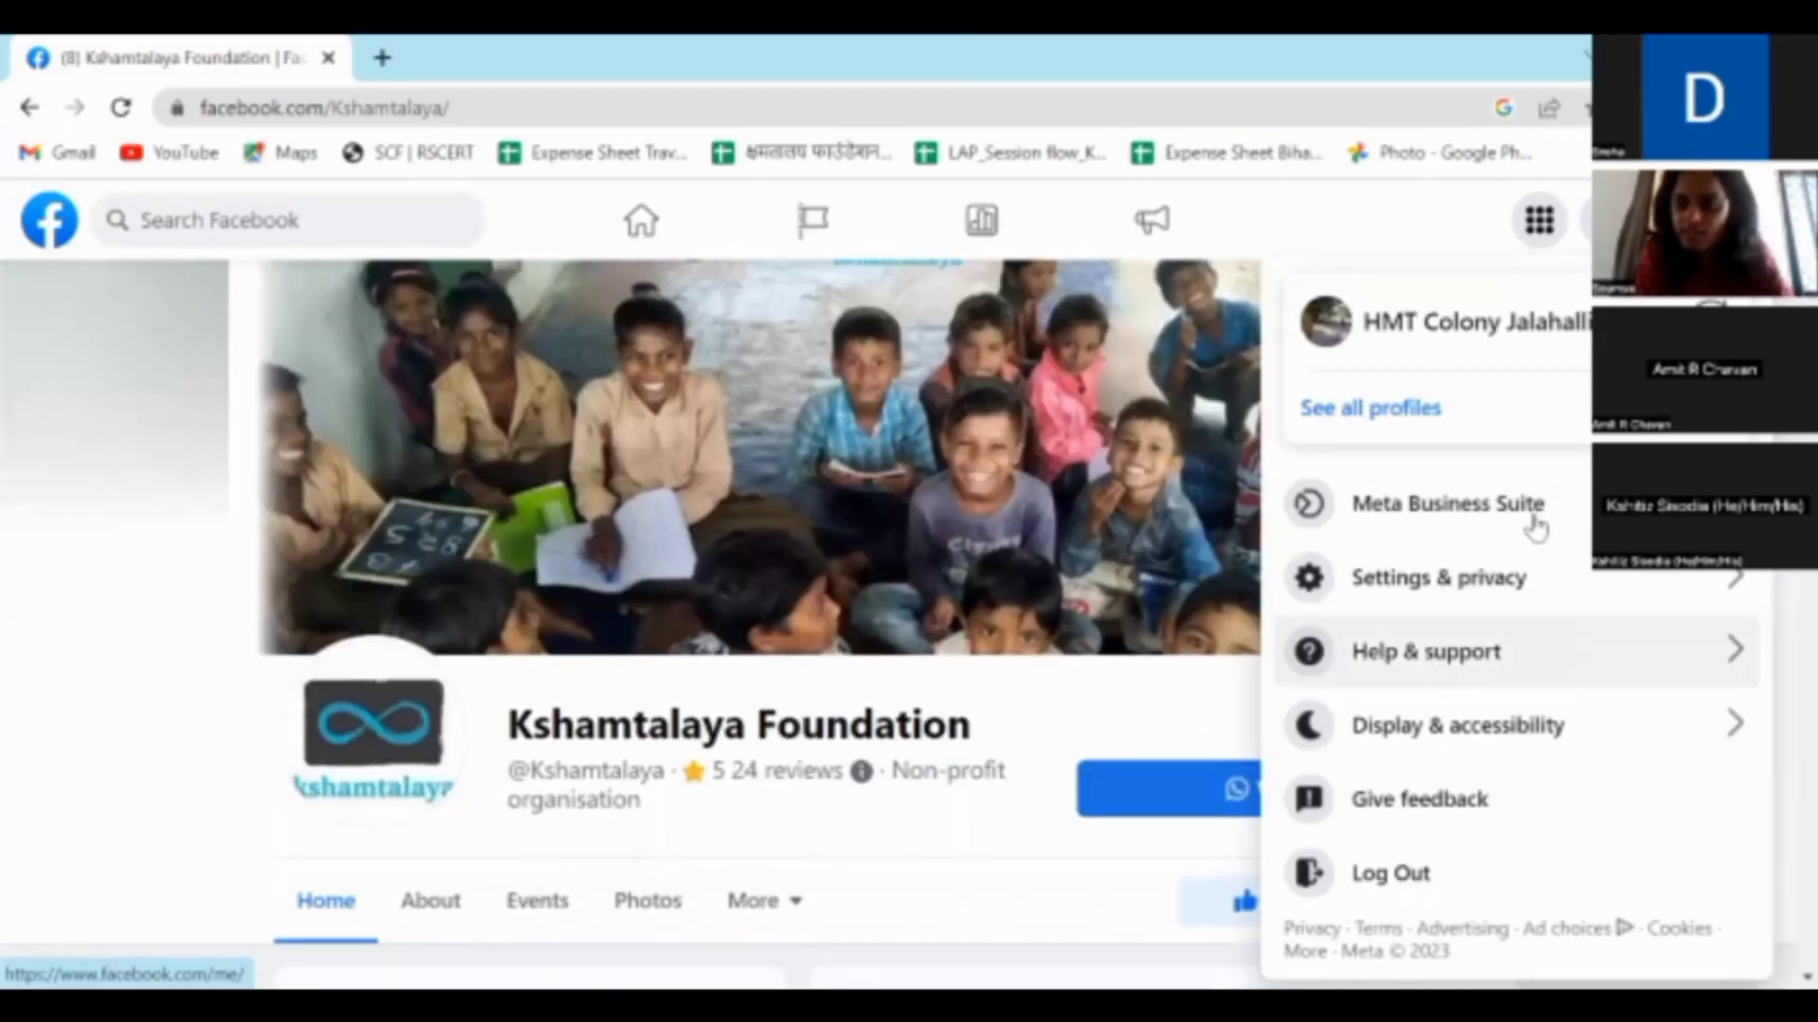
{"action": "scroll", "coordinate": [1541, 554], "scroll_direction": "down", "scroll_amount": 1}
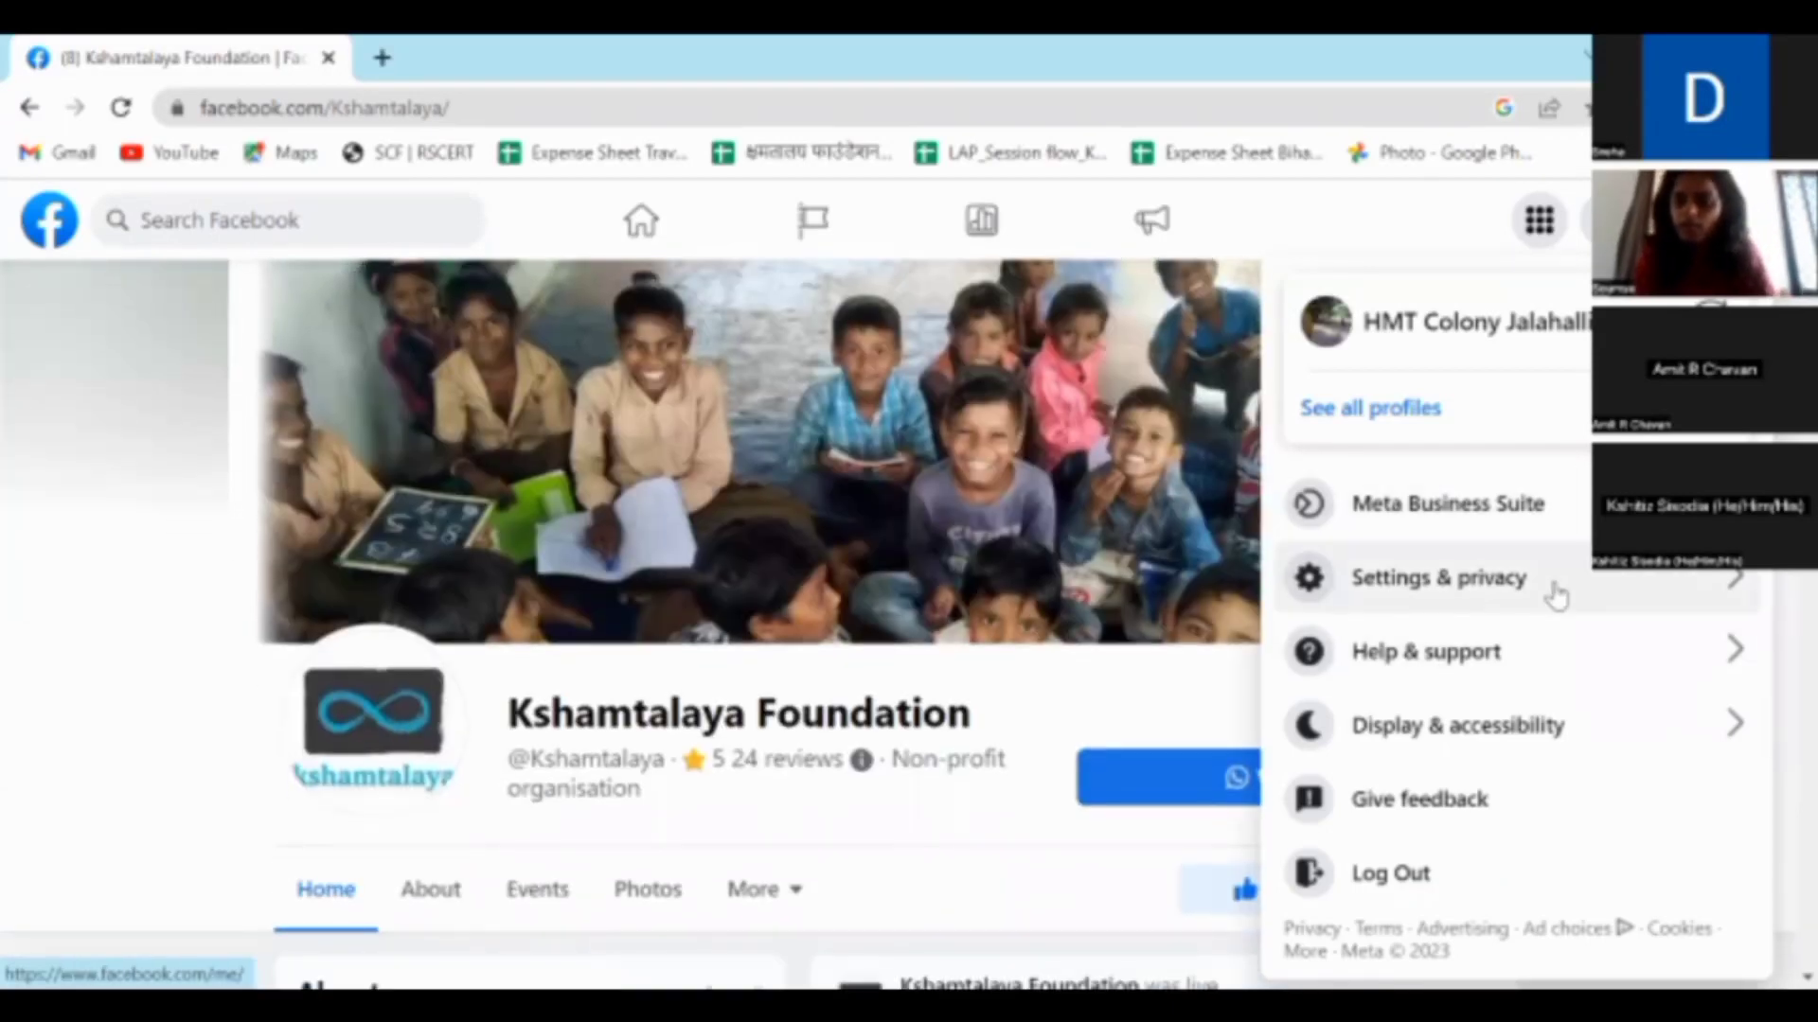
Launch Meta Business Suite for the Kshamtalaya Foundation page from the Facebook account menu
{"action": "left_click", "coordinate": [1536, 528]}
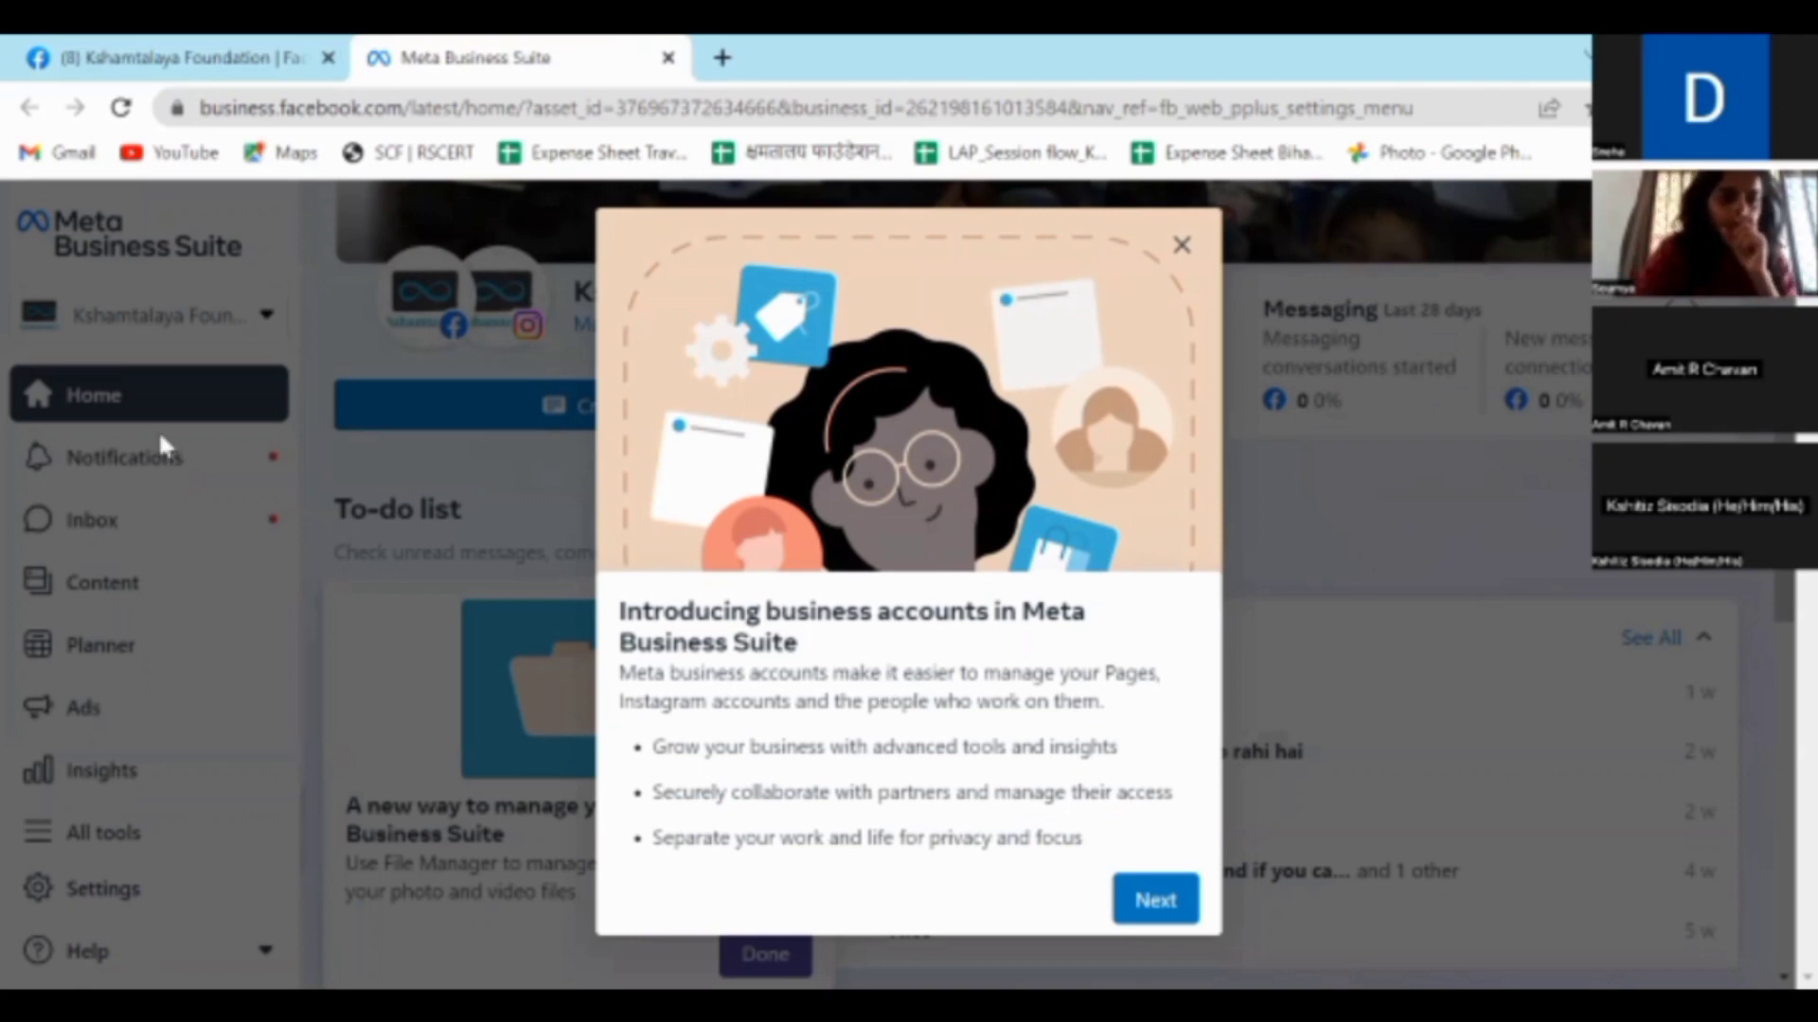
Skip the business-account introduction and onboarding tip, then go to Settings
{"action": "left_click", "coordinate": [1154, 900]}
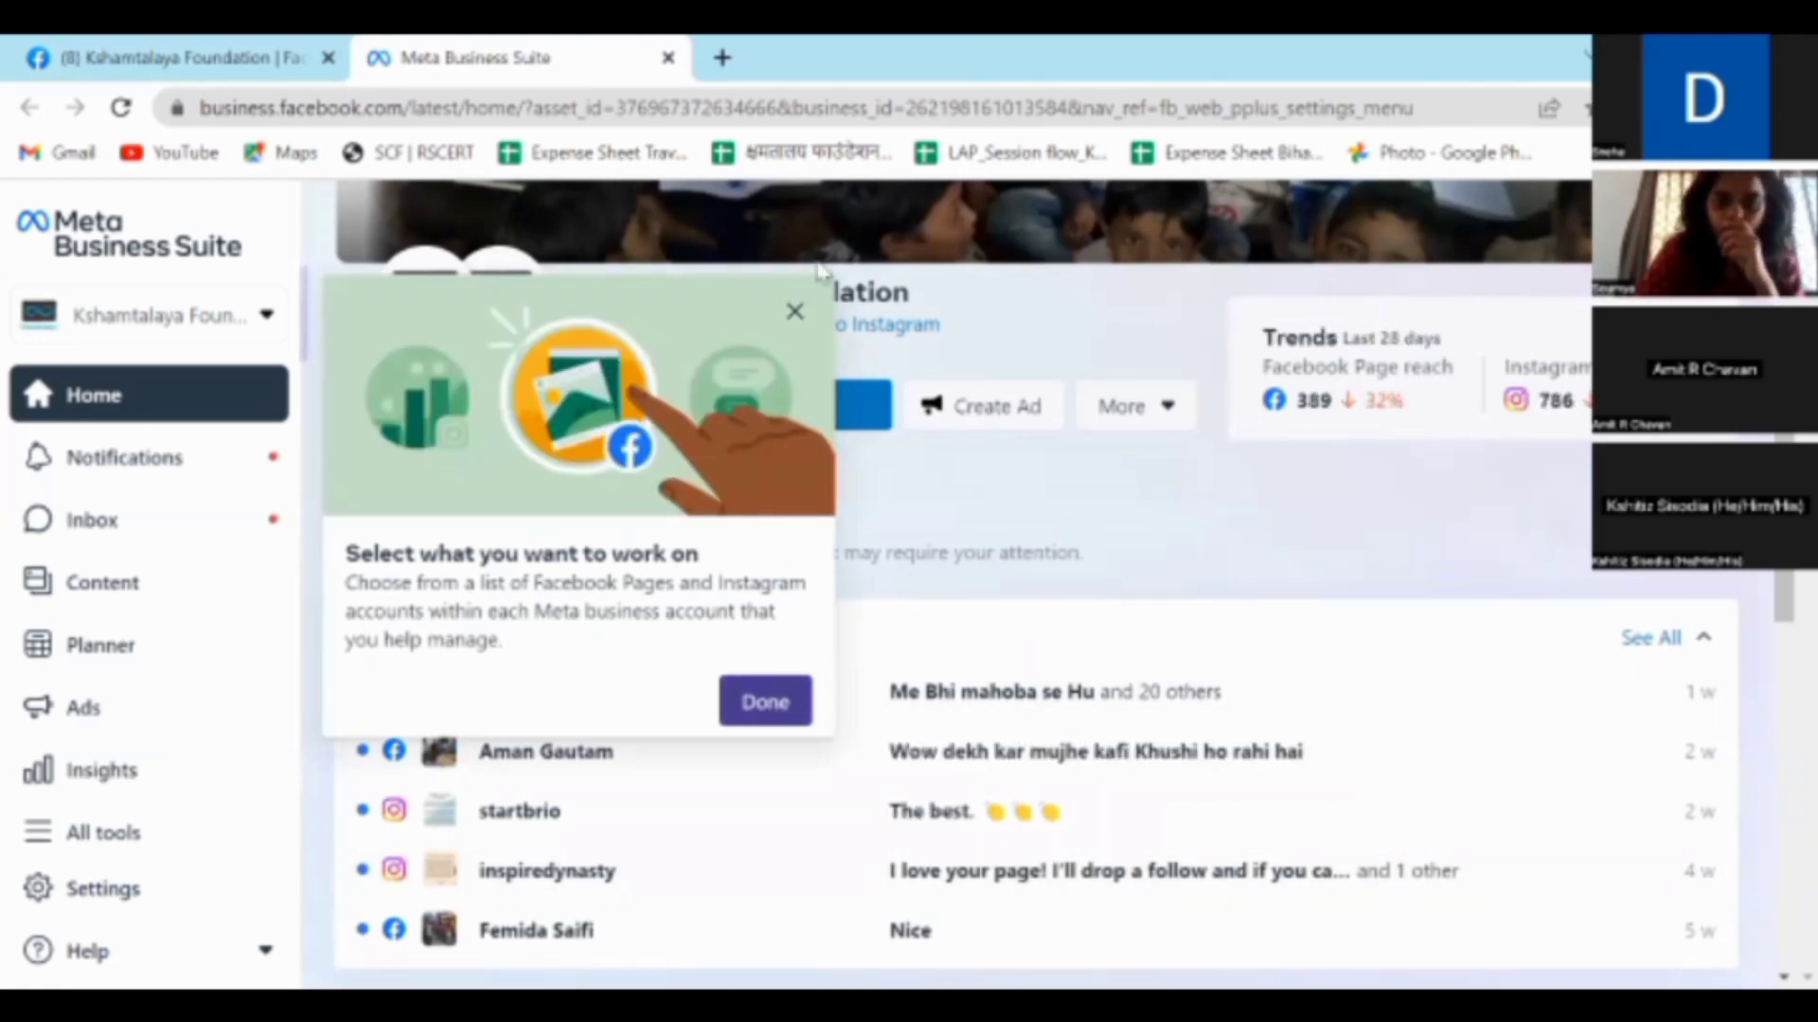
{"action": "left_click", "coordinate": [795, 316]}
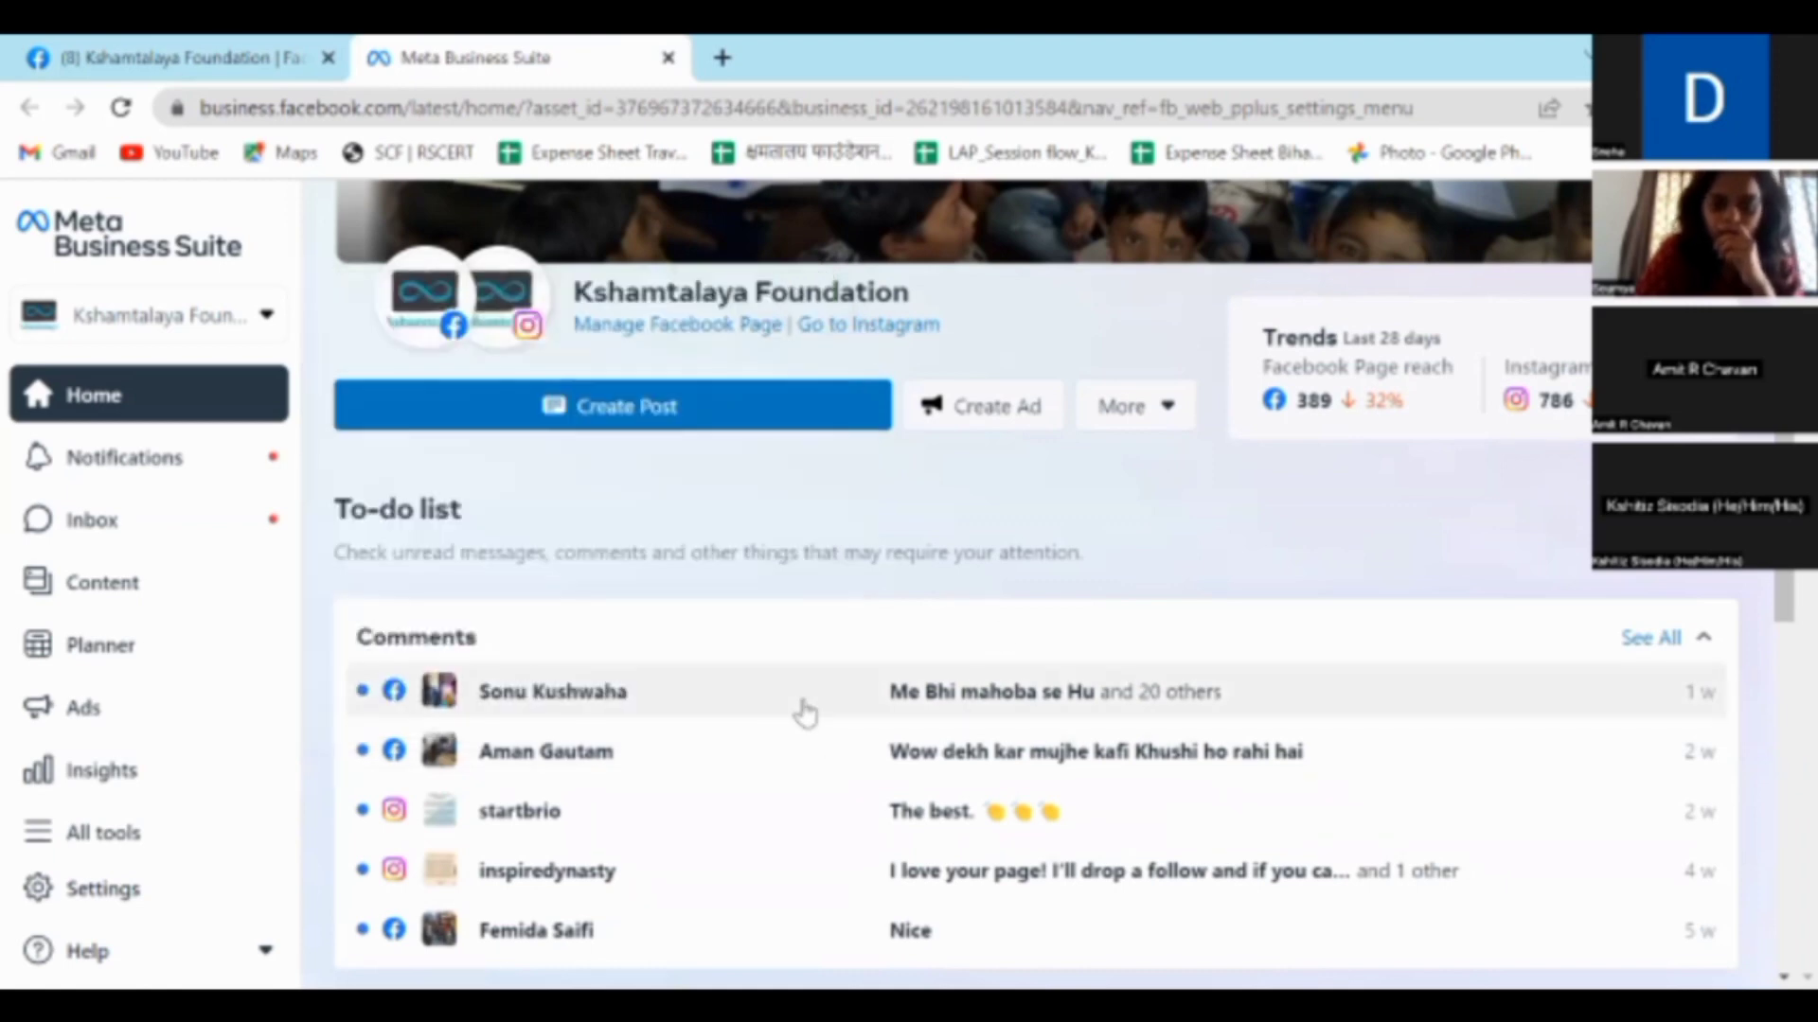
{"action": "scroll", "coordinate": [800, 713], "scroll_direction": "down", "scroll_amount": 1}
{"action": "scroll", "coordinate": [804, 713], "scroll_direction": "down", "scroll_amount": 1}
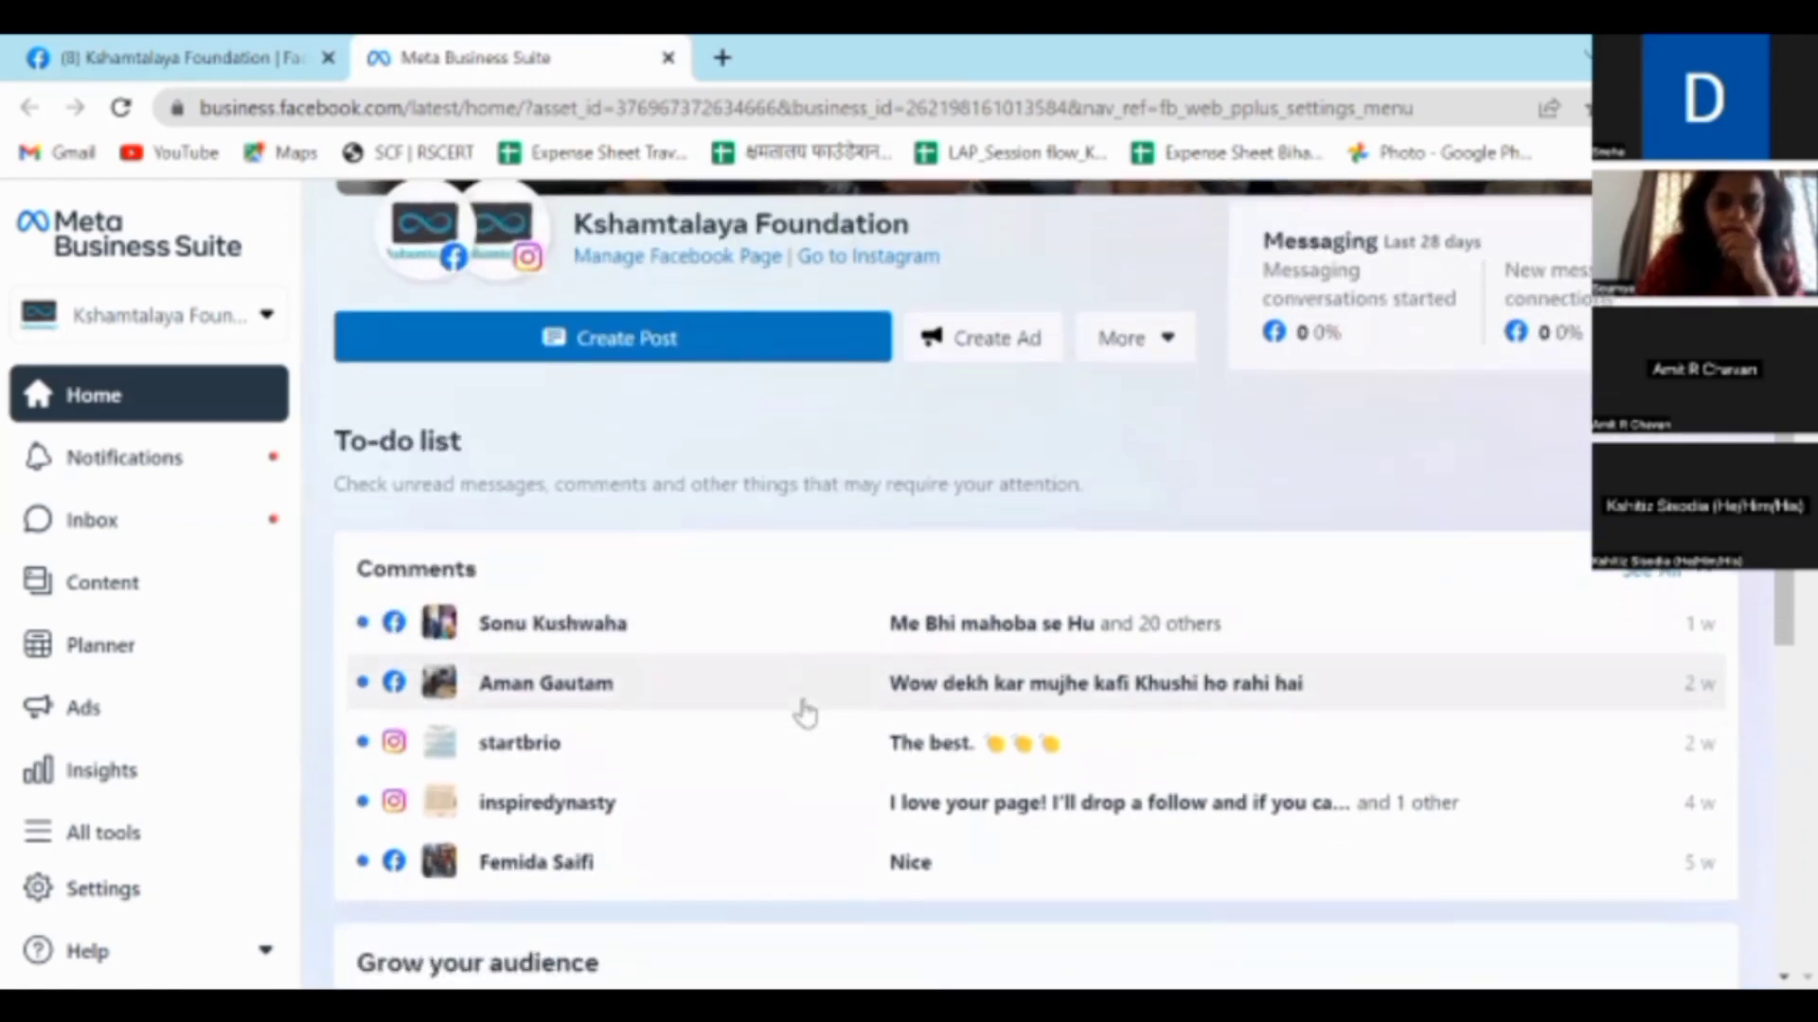
{"action": "scroll", "coordinate": [804, 713], "scroll_direction": "down", "scroll_amount": 1}
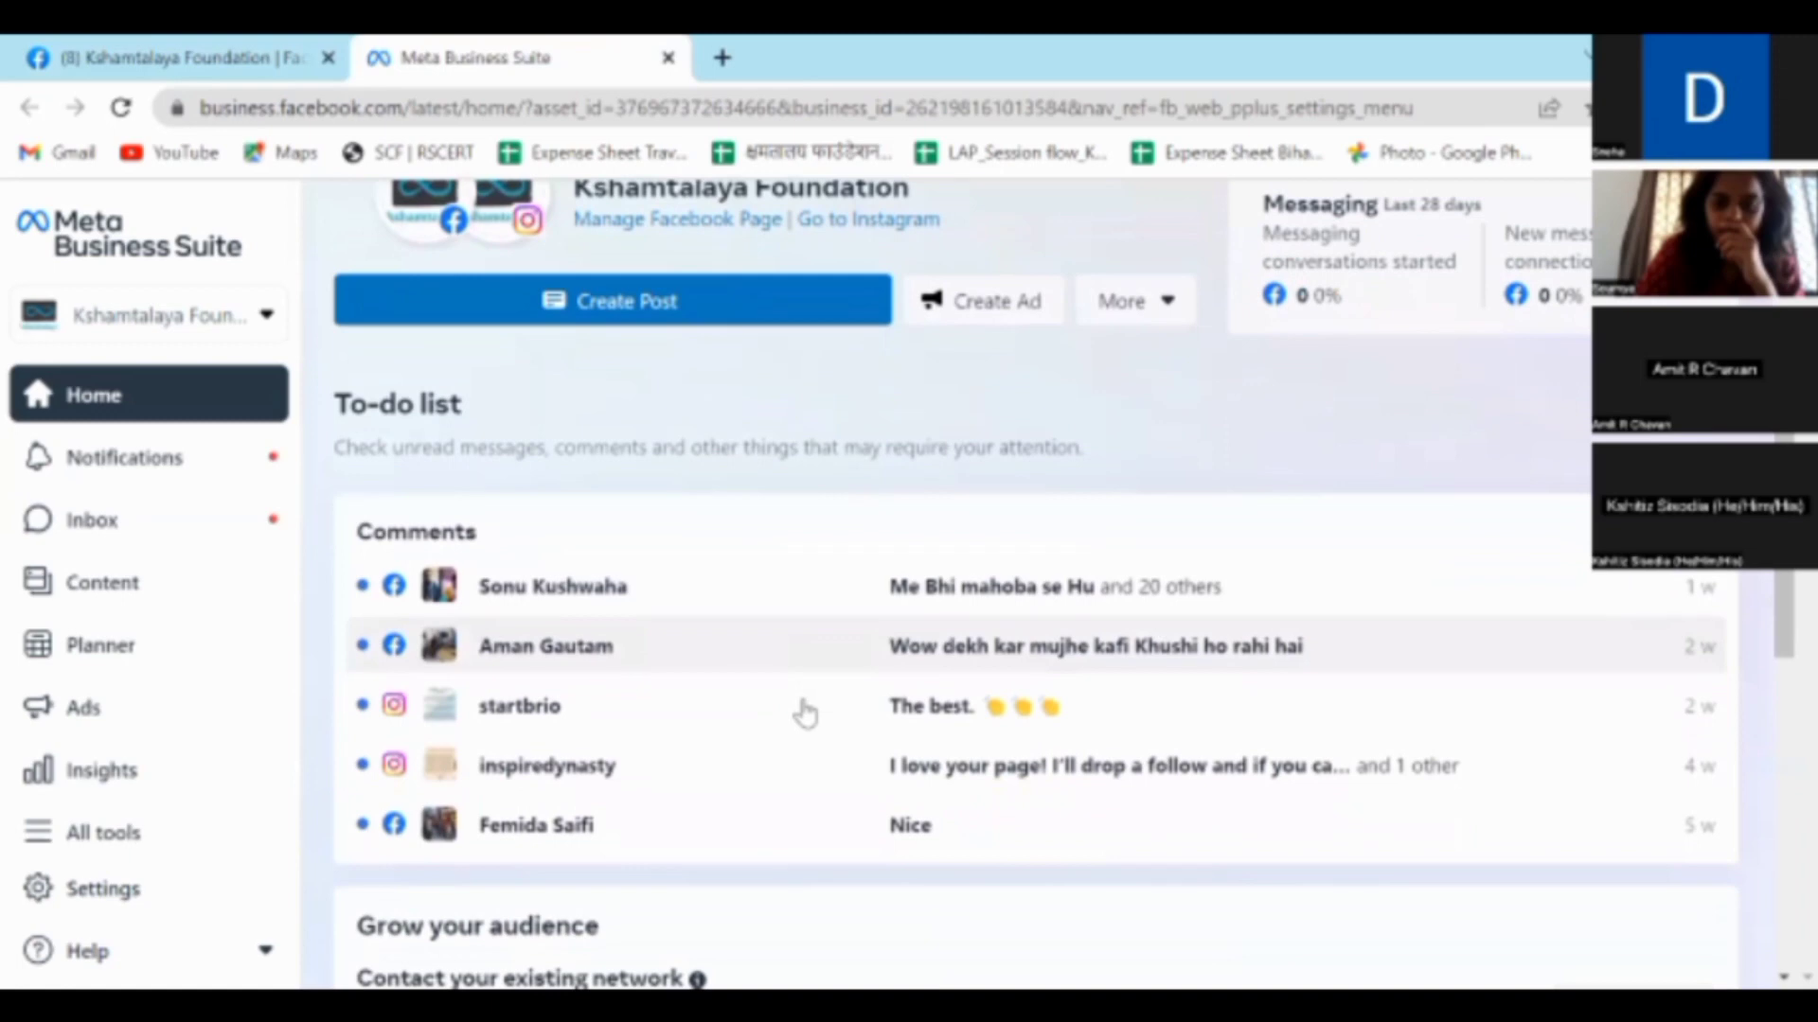
{"action": "scroll", "coordinate": [804, 712], "scroll_direction": "down", "scroll_amount": 1}
{"action": "scroll", "coordinate": [803, 713], "scroll_direction": "down", "scroll_amount": 3}
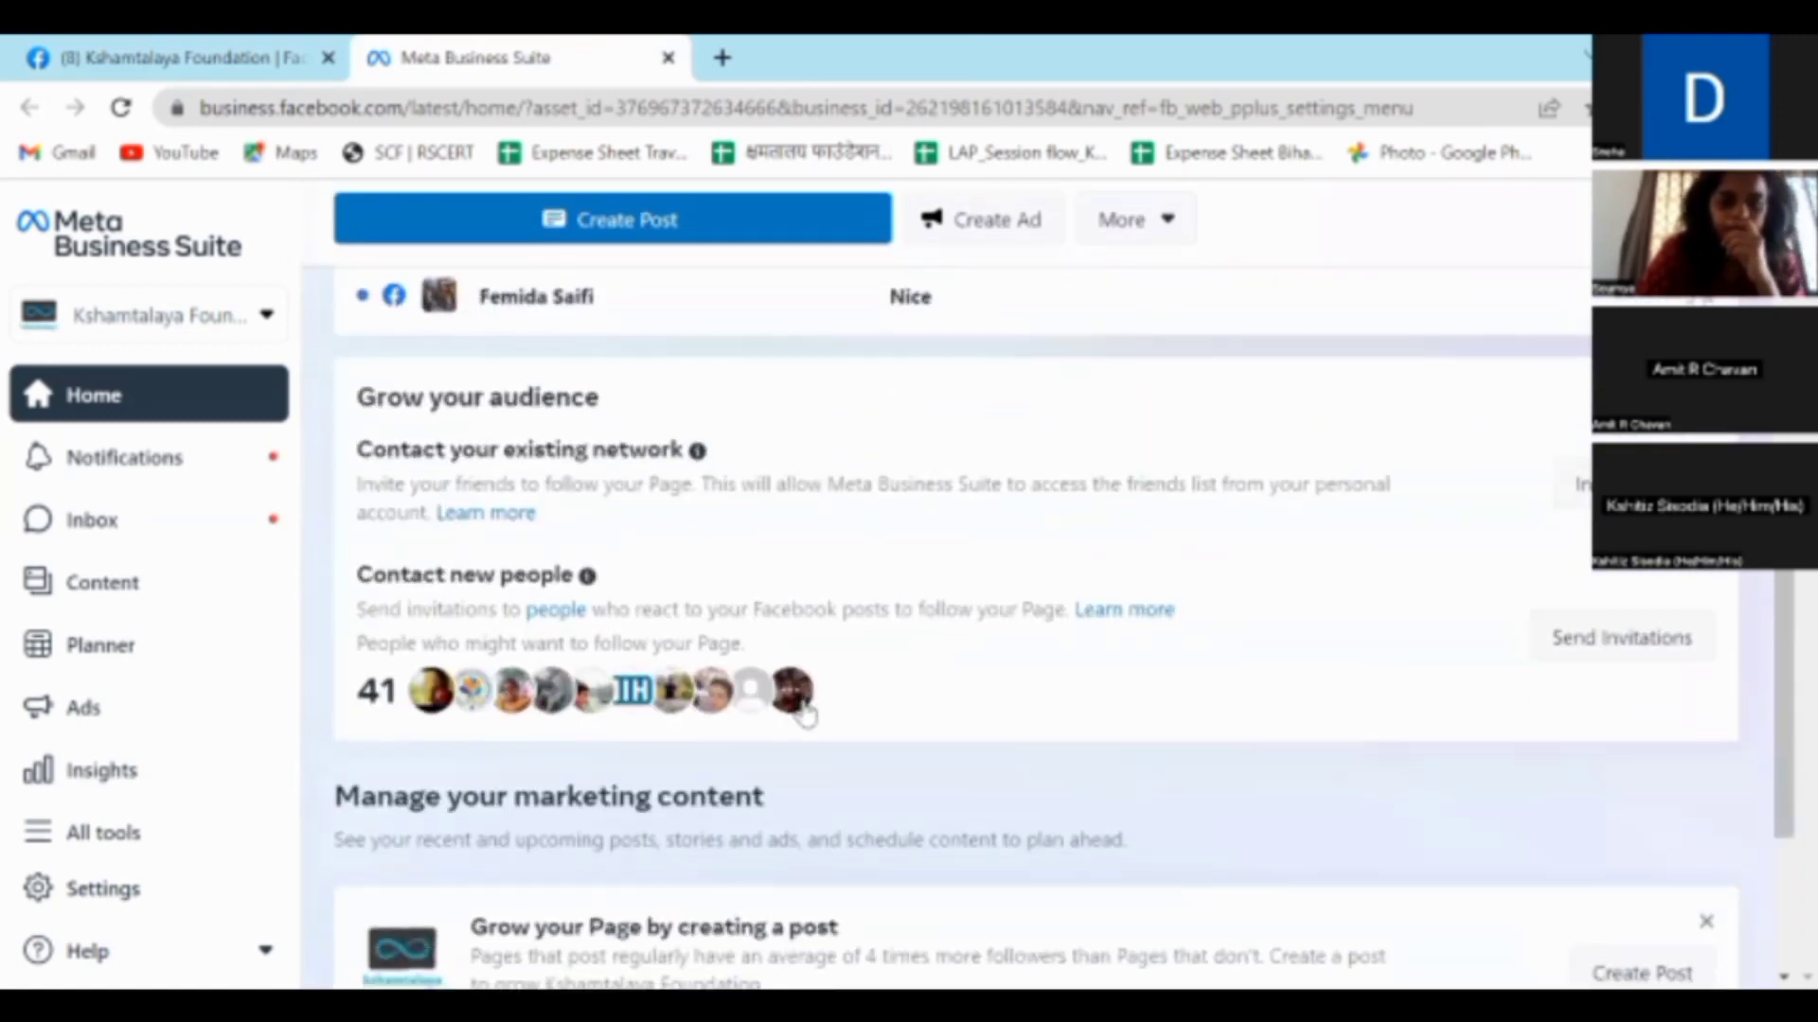
{"action": "scroll", "coordinate": [803, 713], "scroll_direction": "down", "scroll_amount": 1}
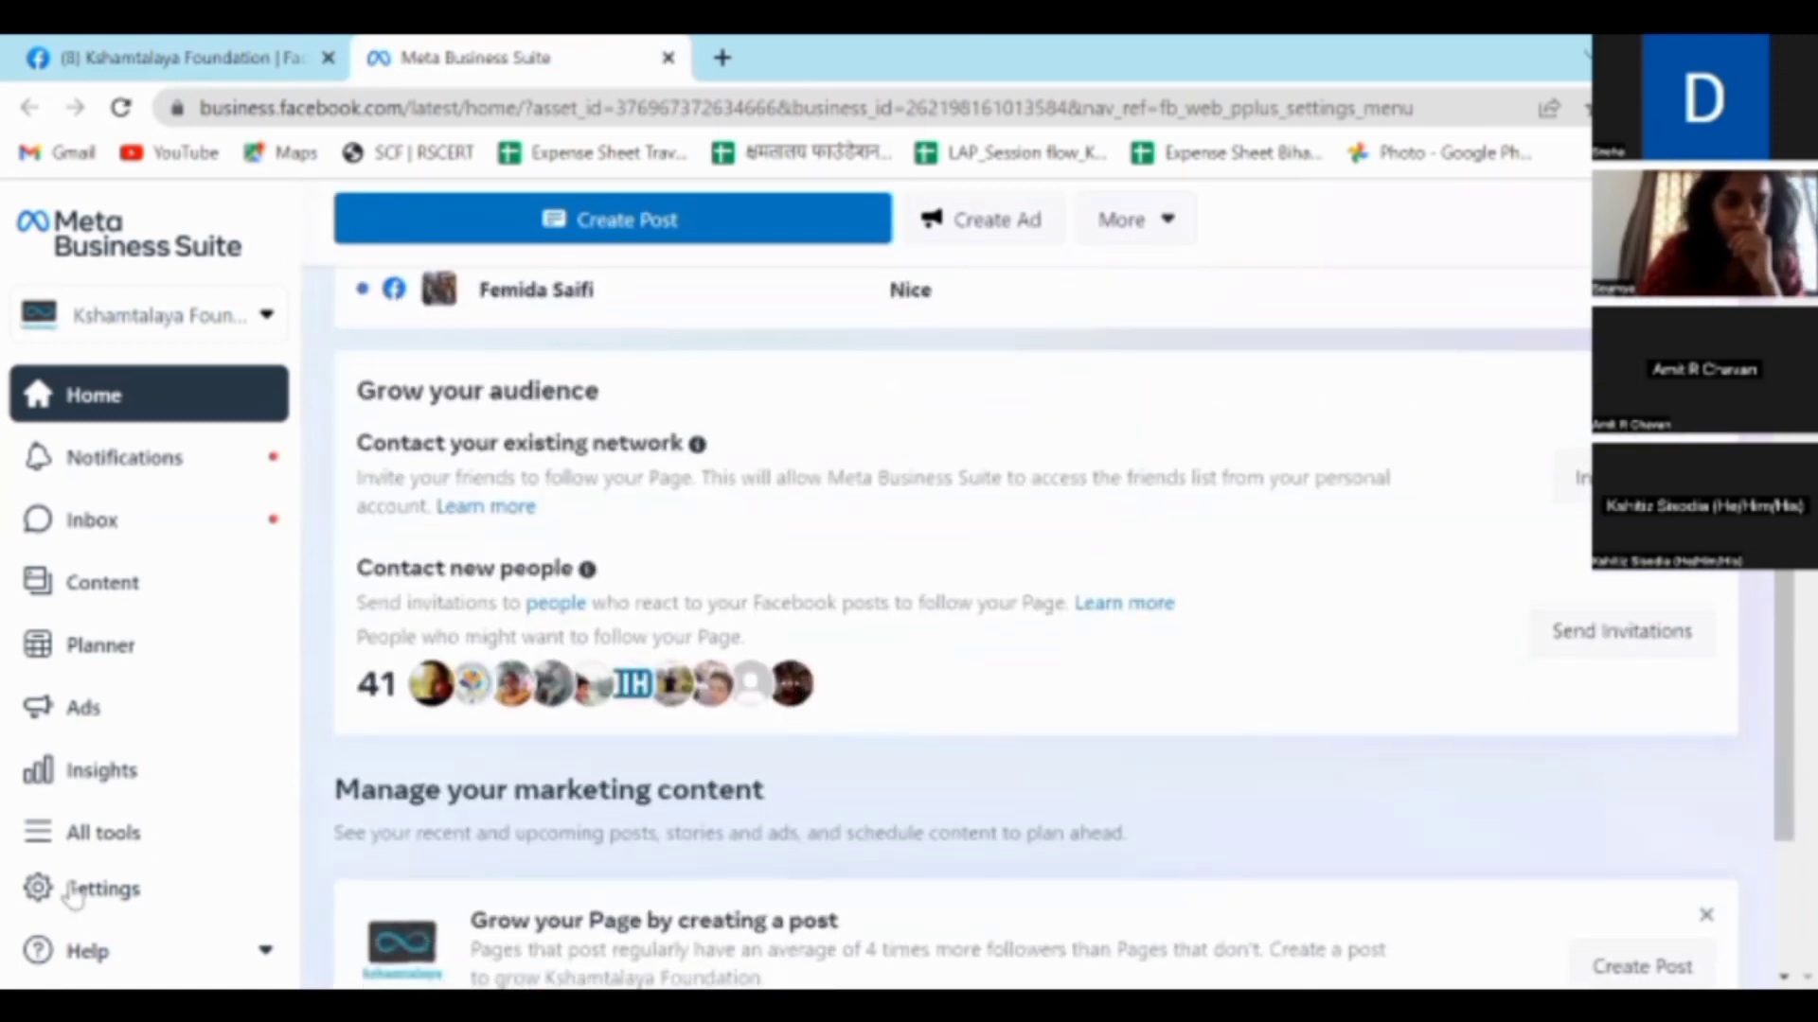
{"action": "left_click", "coordinate": [88, 917]}
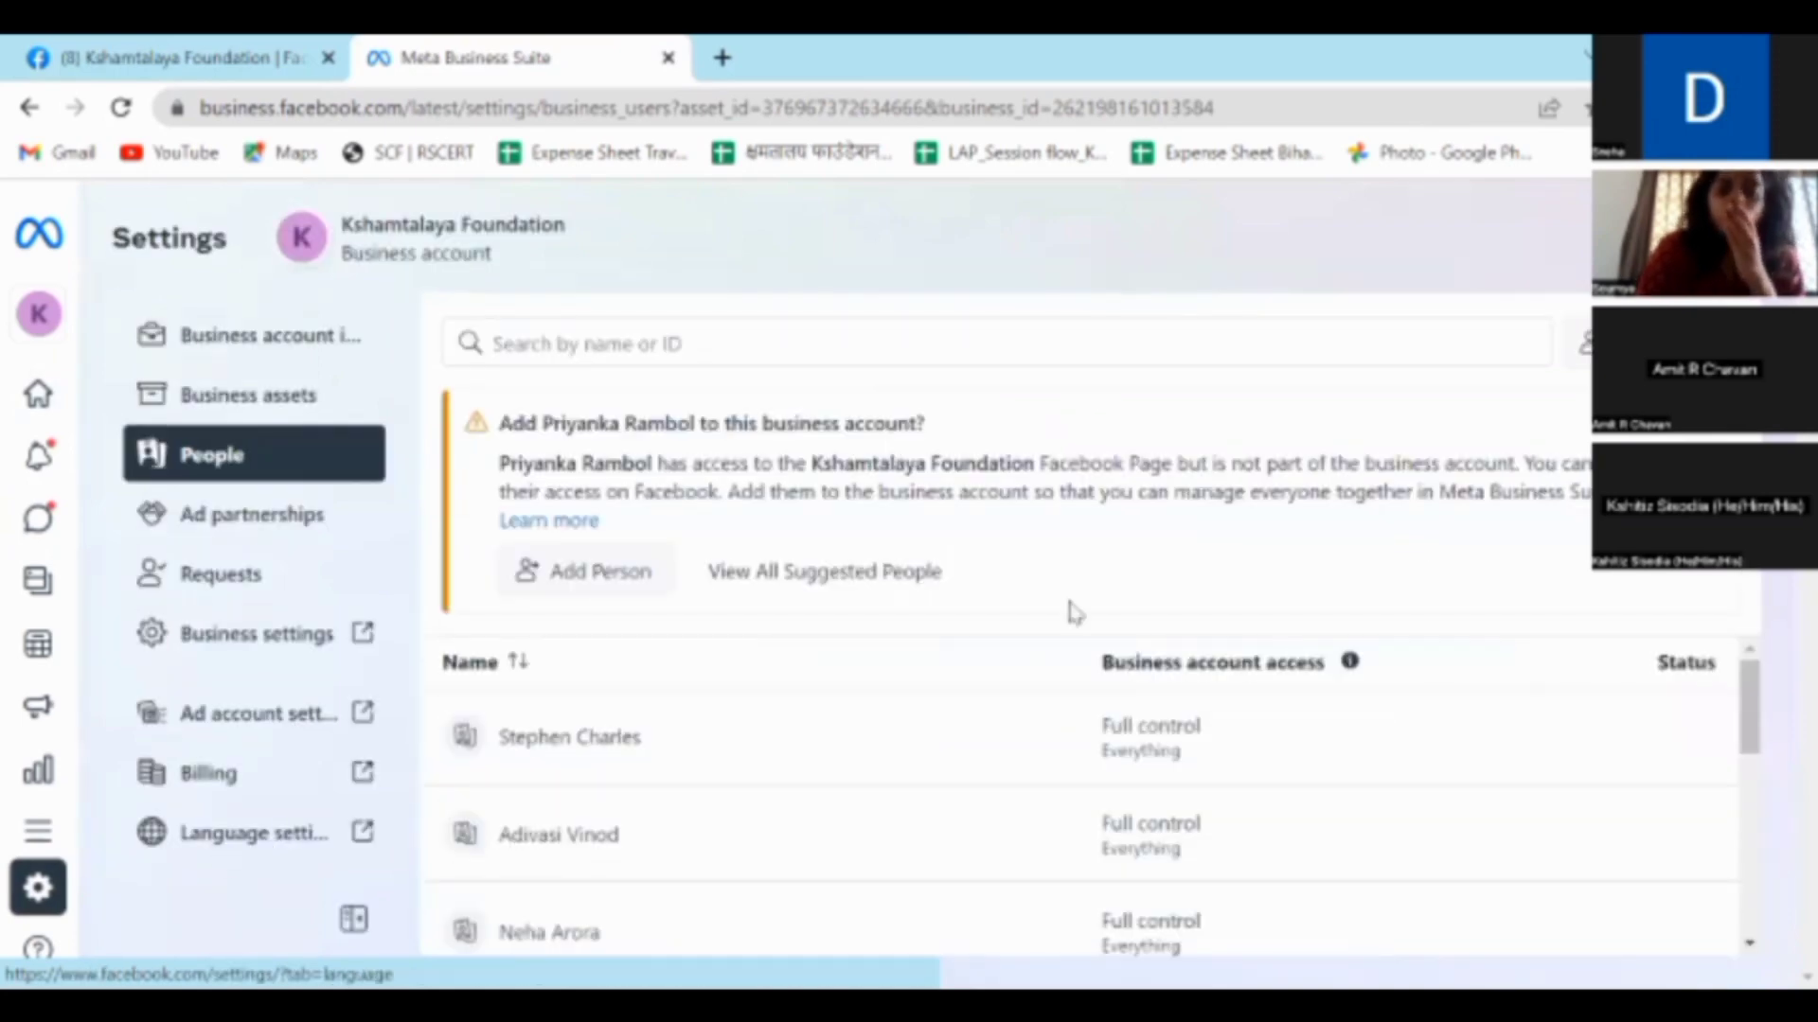
Open Kshamtalaya Foundation's full Business settings in a new tab
{"action": "left_click", "coordinate": [232, 646]}
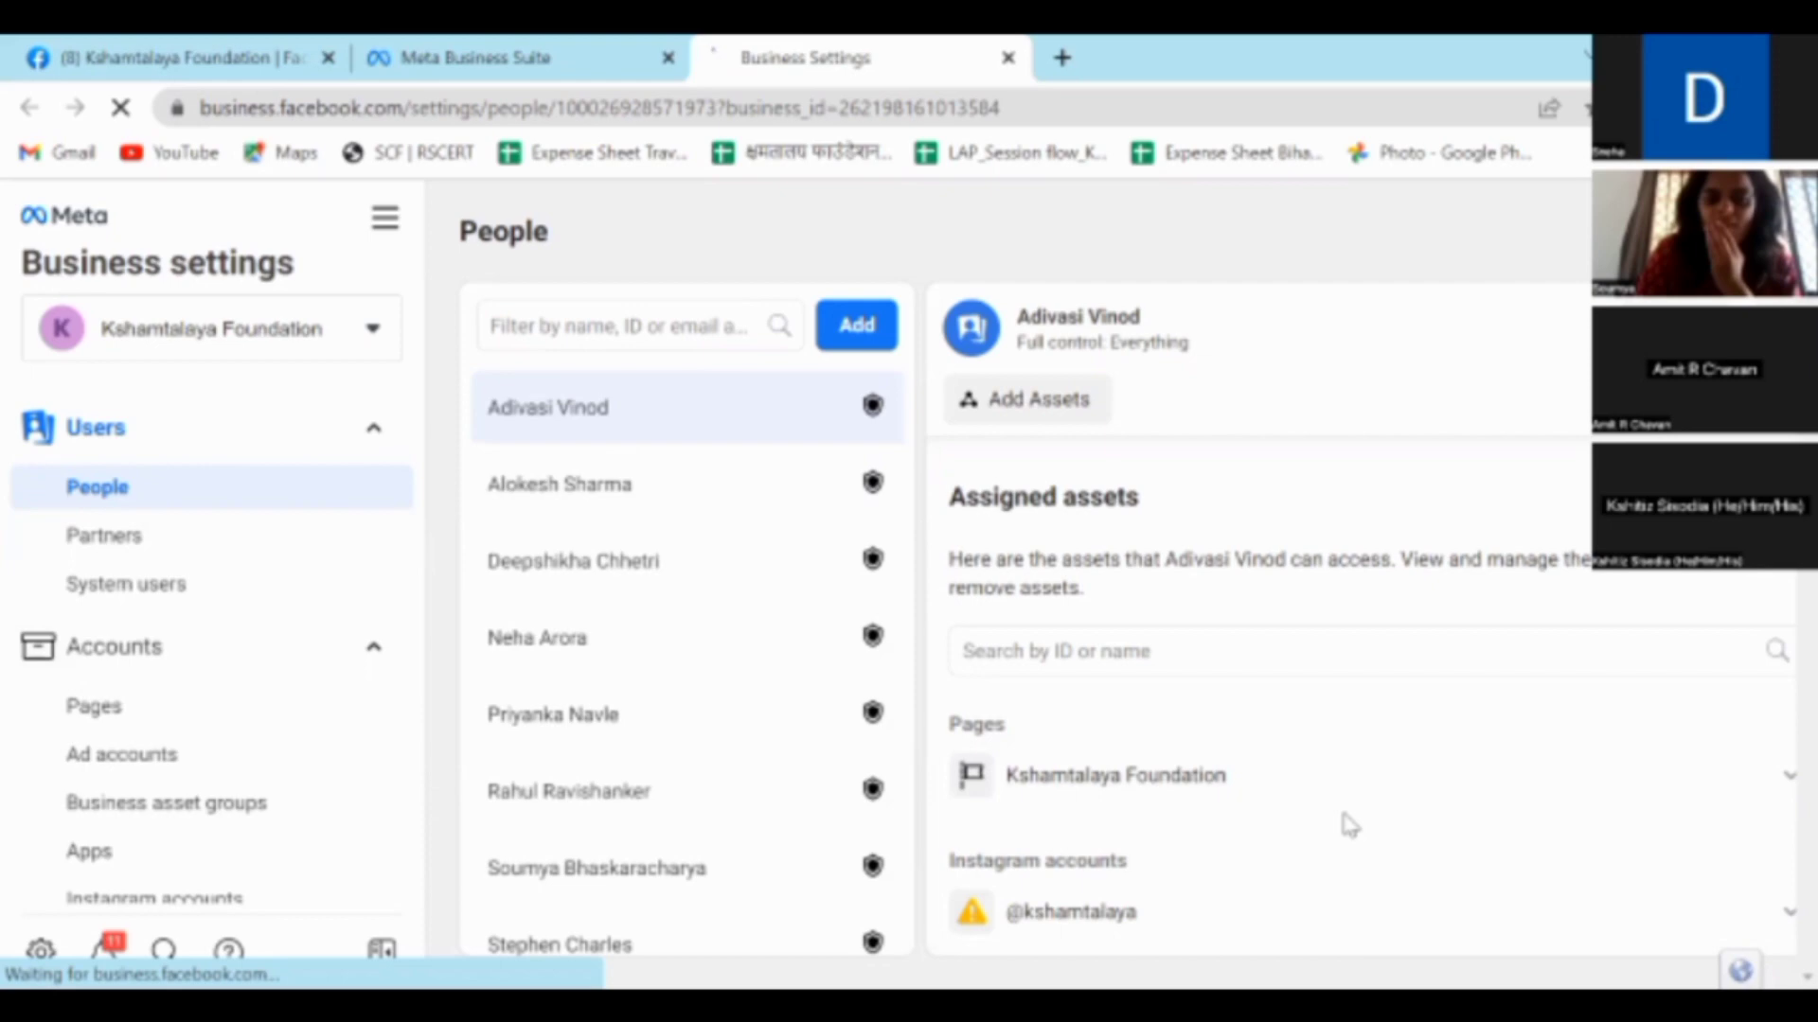
{"action": "scroll", "coordinate": [706, 704], "scroll_direction": "down", "scroll_amount": 1}
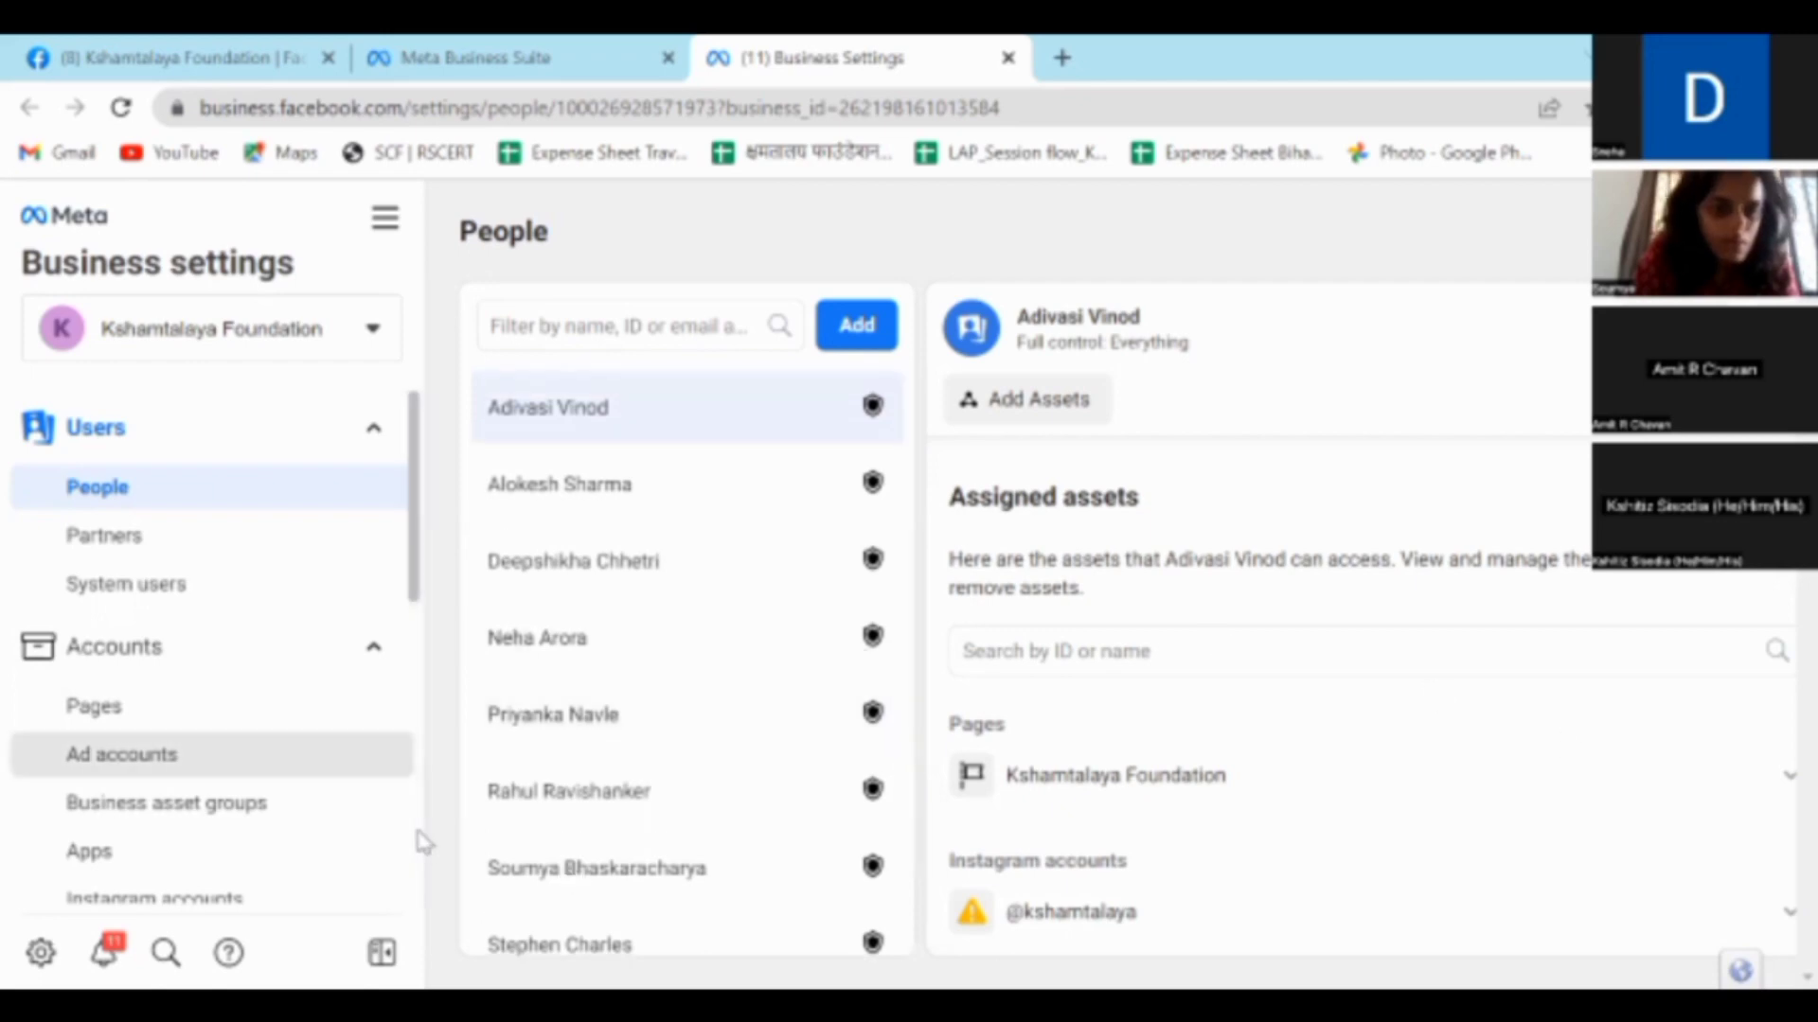
{"action": "scroll", "coordinate": [418, 839], "scroll_direction": "down", "scroll_amount": 1}
{"action": "scroll", "coordinate": [212, 771], "scroll_direction": "down", "scroll_amount": 2}
{"action": "scroll", "coordinate": [212, 771], "scroll_direction": "down", "scroll_amount": 3}
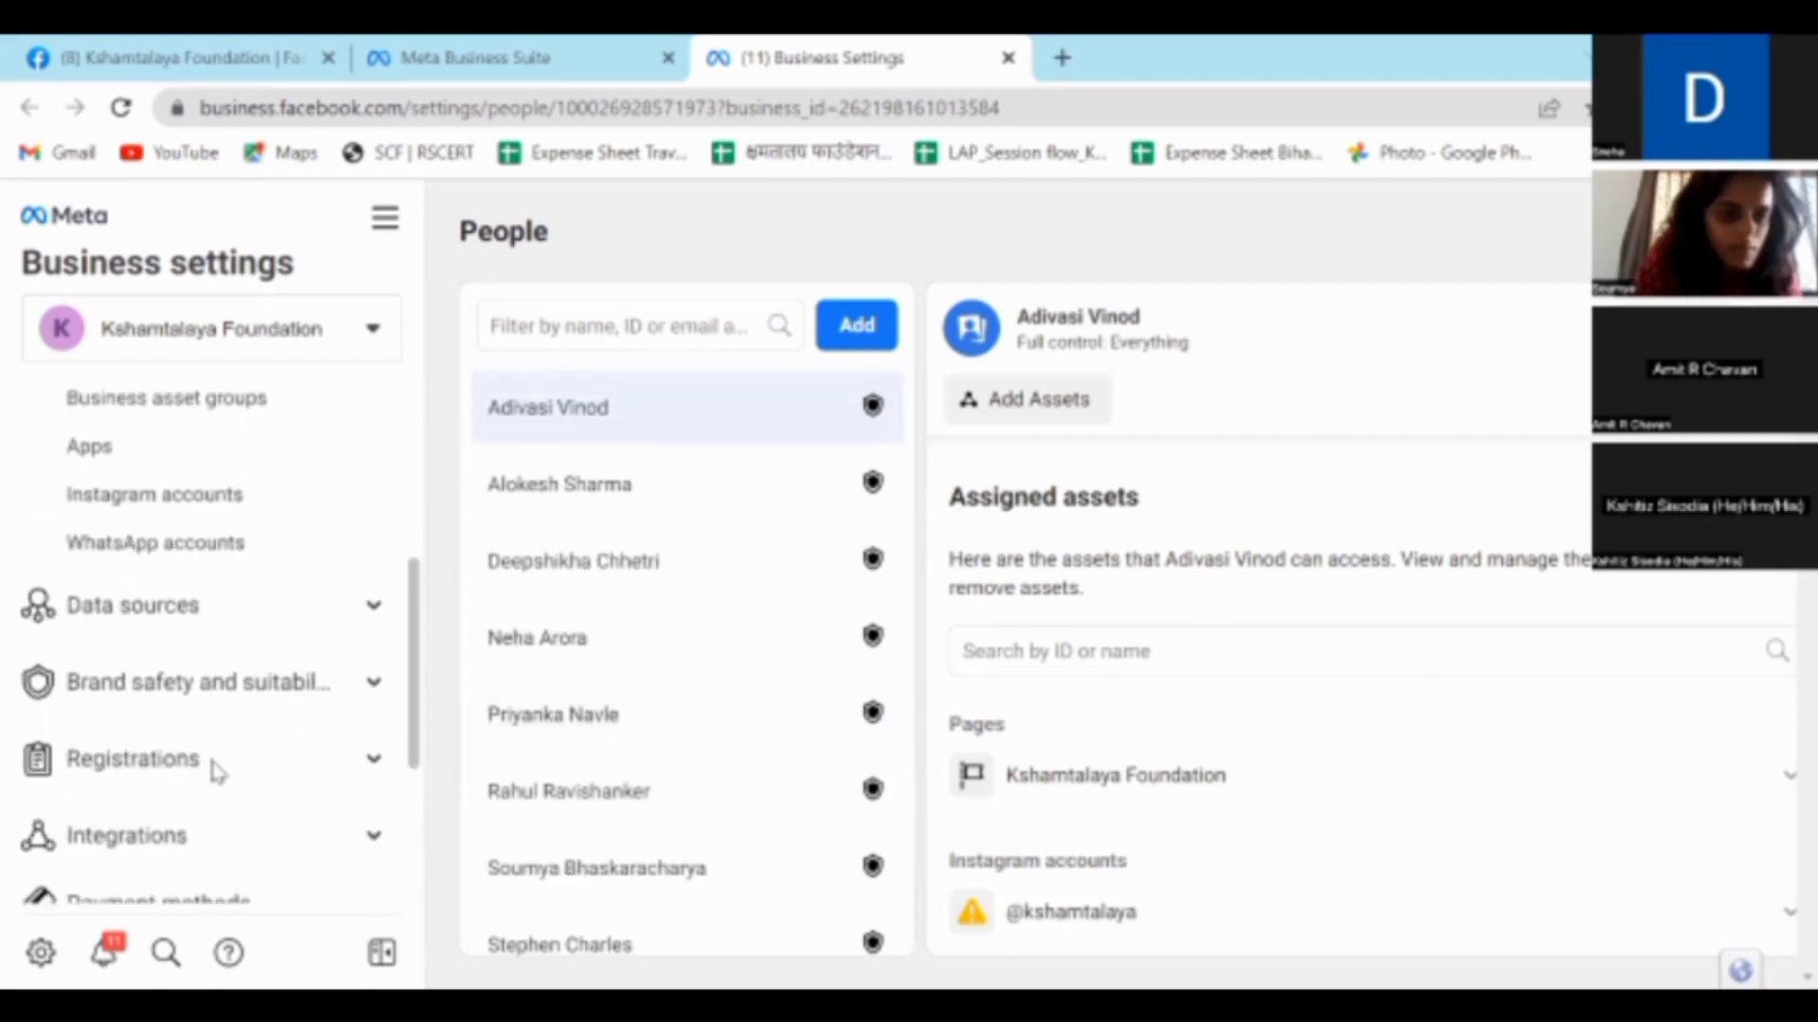
{"action": "scroll", "coordinate": [217, 771], "scroll_direction": "down", "scroll_amount": 1}
{"action": "scroll", "coordinate": [217, 772], "scroll_direction": "down", "scroll_amount": 3}
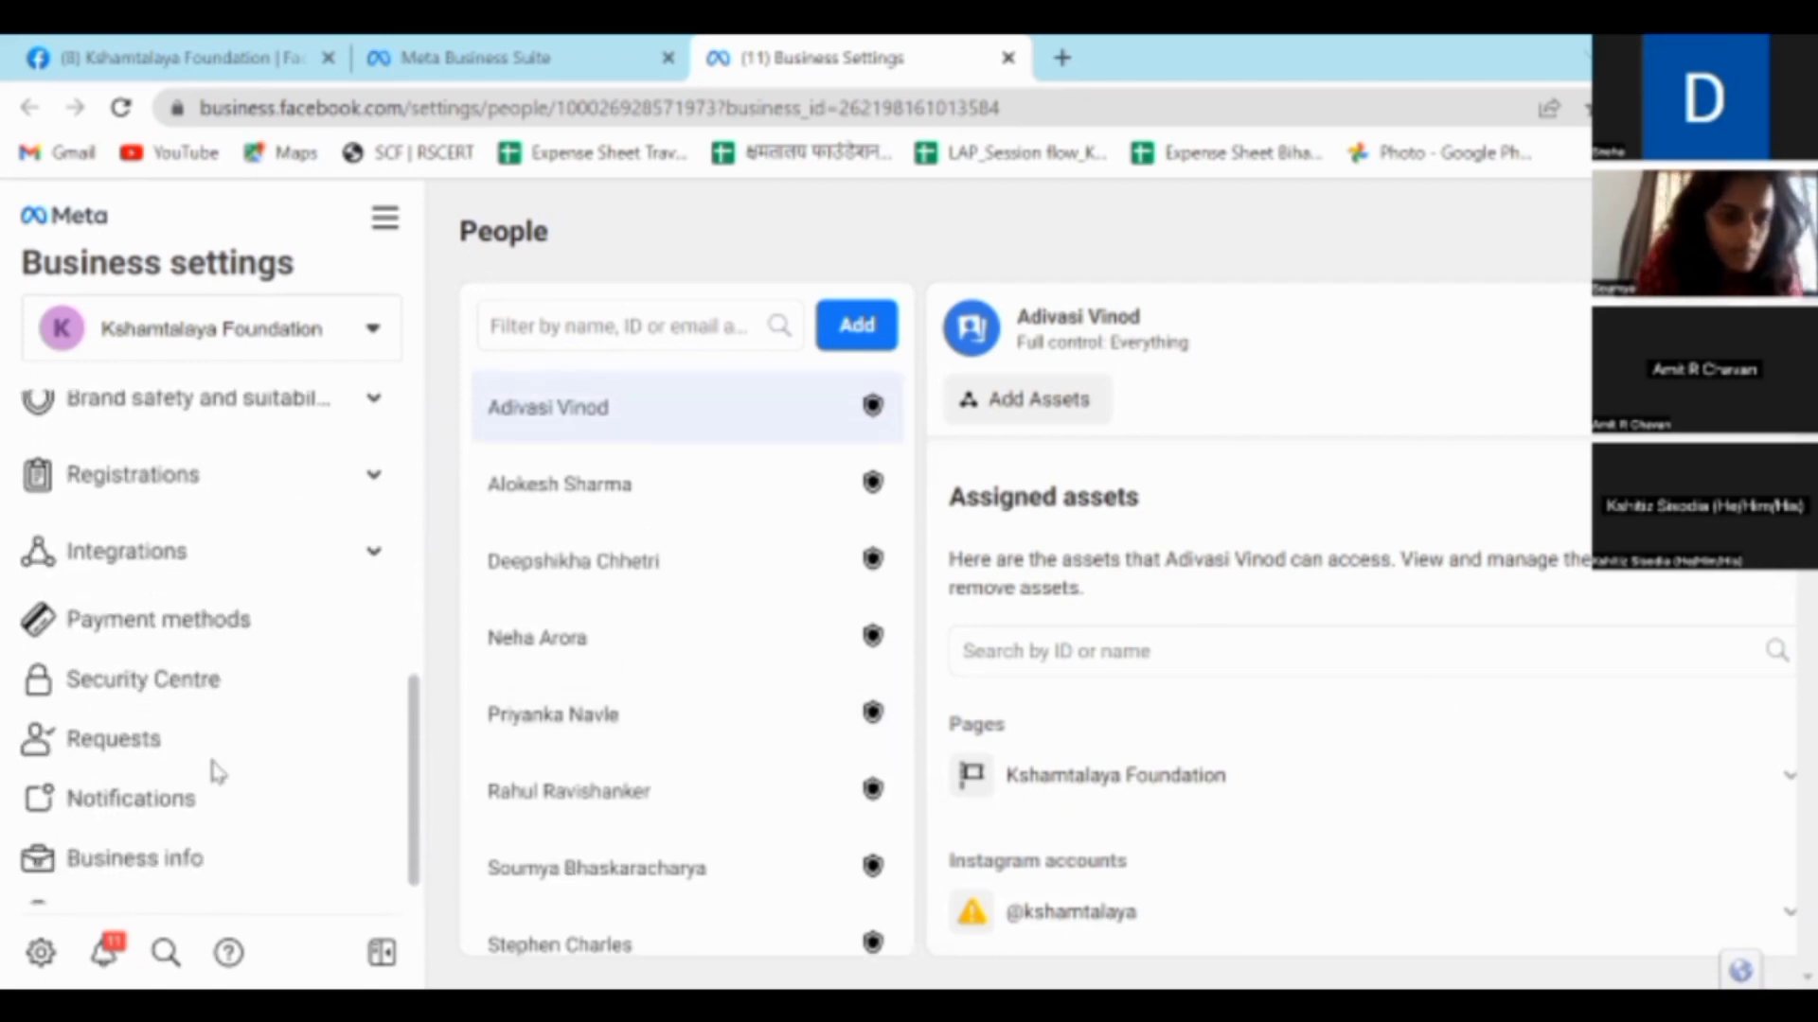
{"action": "scroll", "coordinate": [216, 771], "scroll_direction": "down", "scroll_amount": 1}
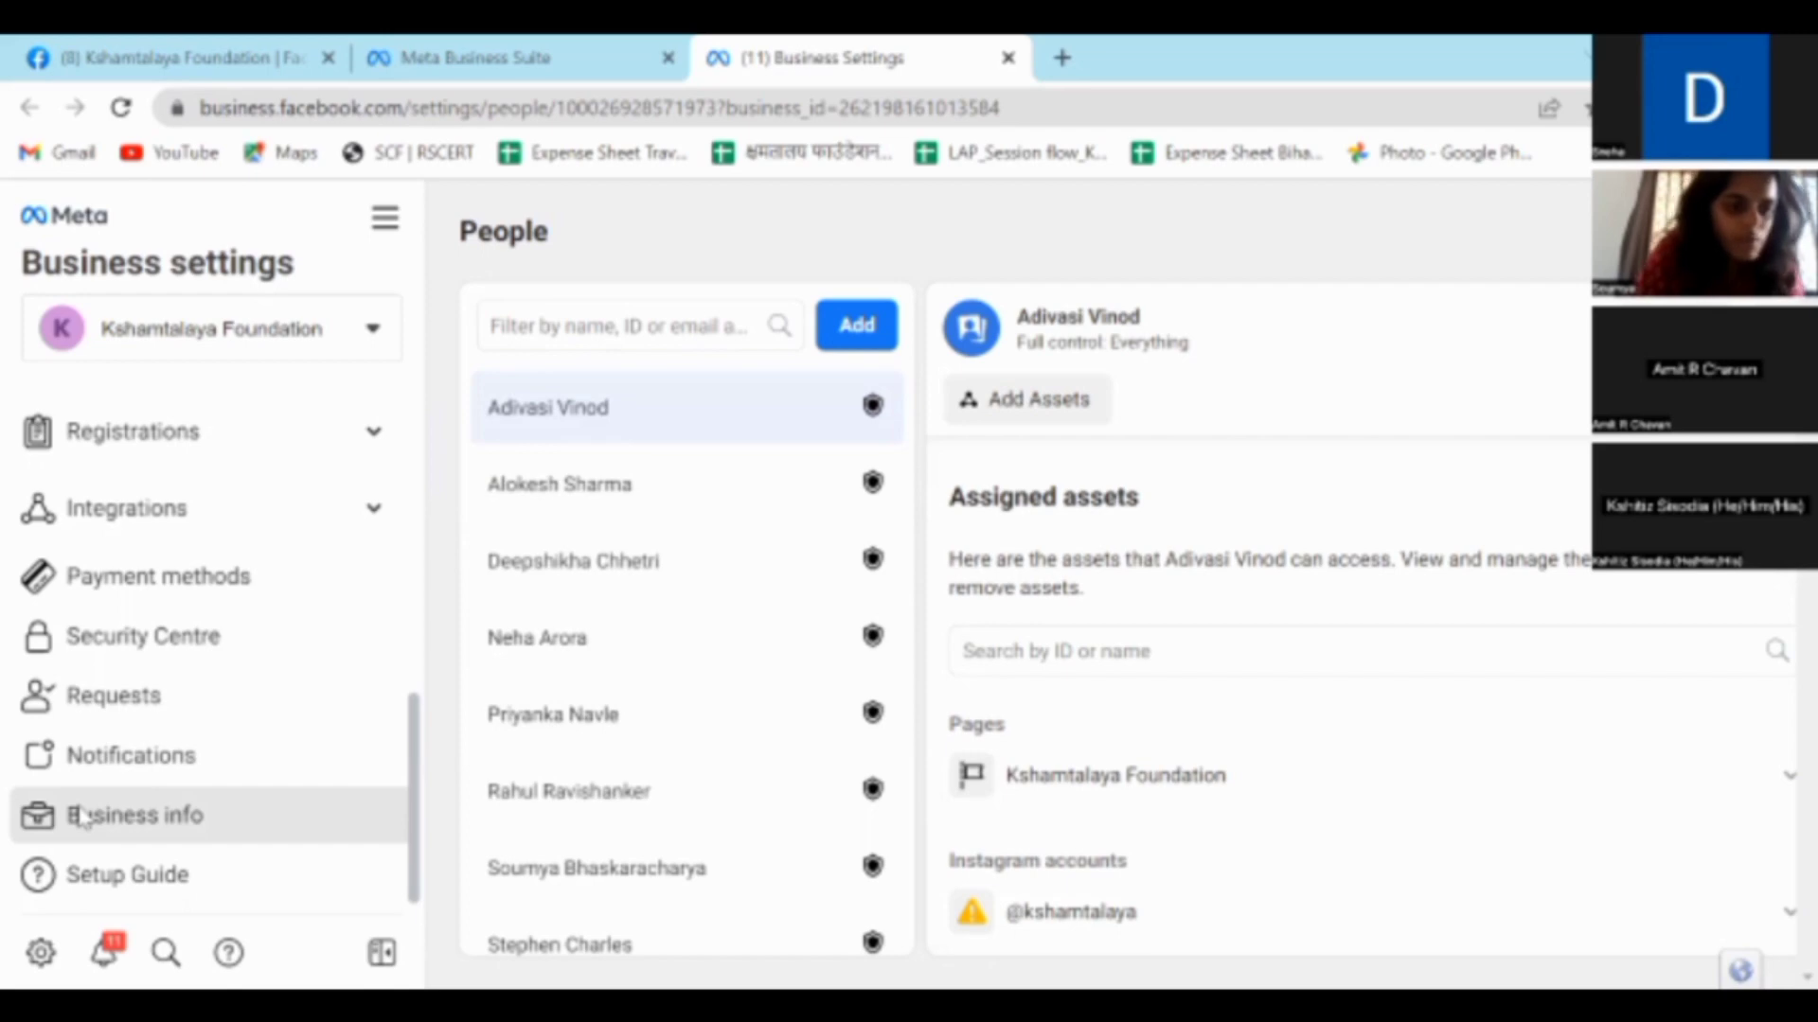
View the Business info page with the foundation's empty details and unverified status
{"action": "left_click", "coordinate": [81, 816]}
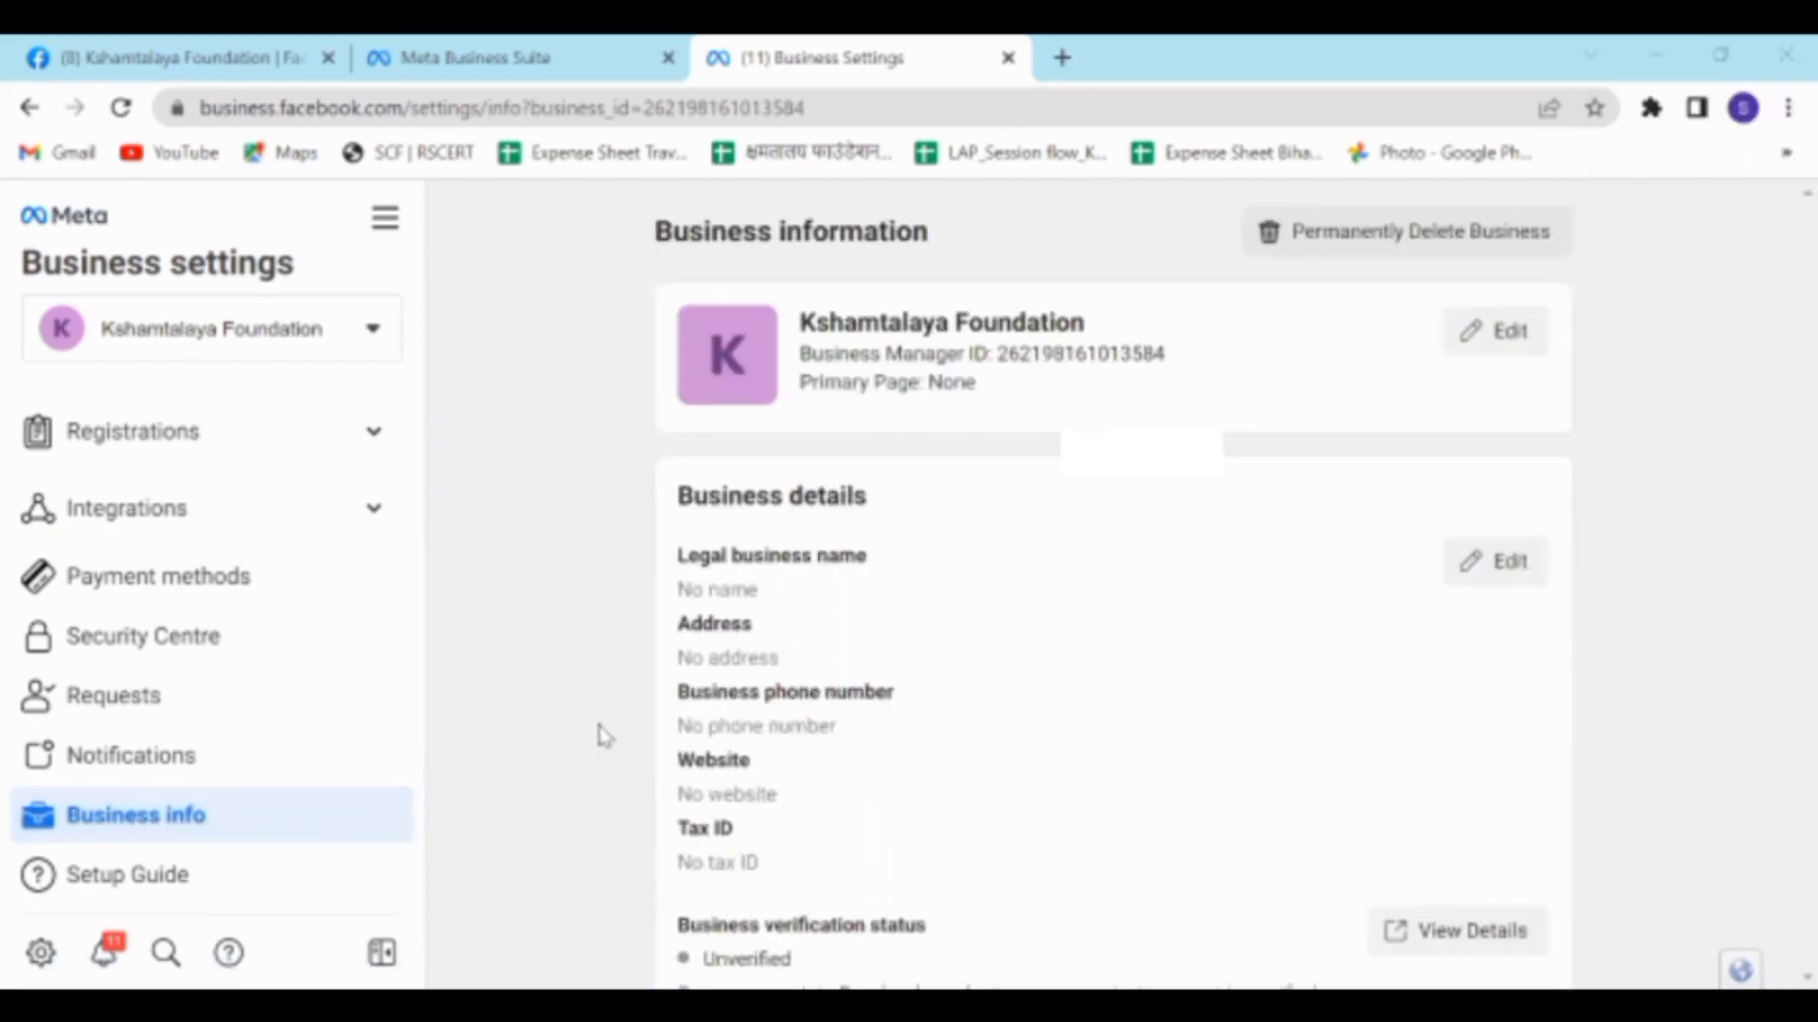
{"action": "scroll", "coordinate": [598, 734], "scroll_direction": "down", "scroll_amount": 1}
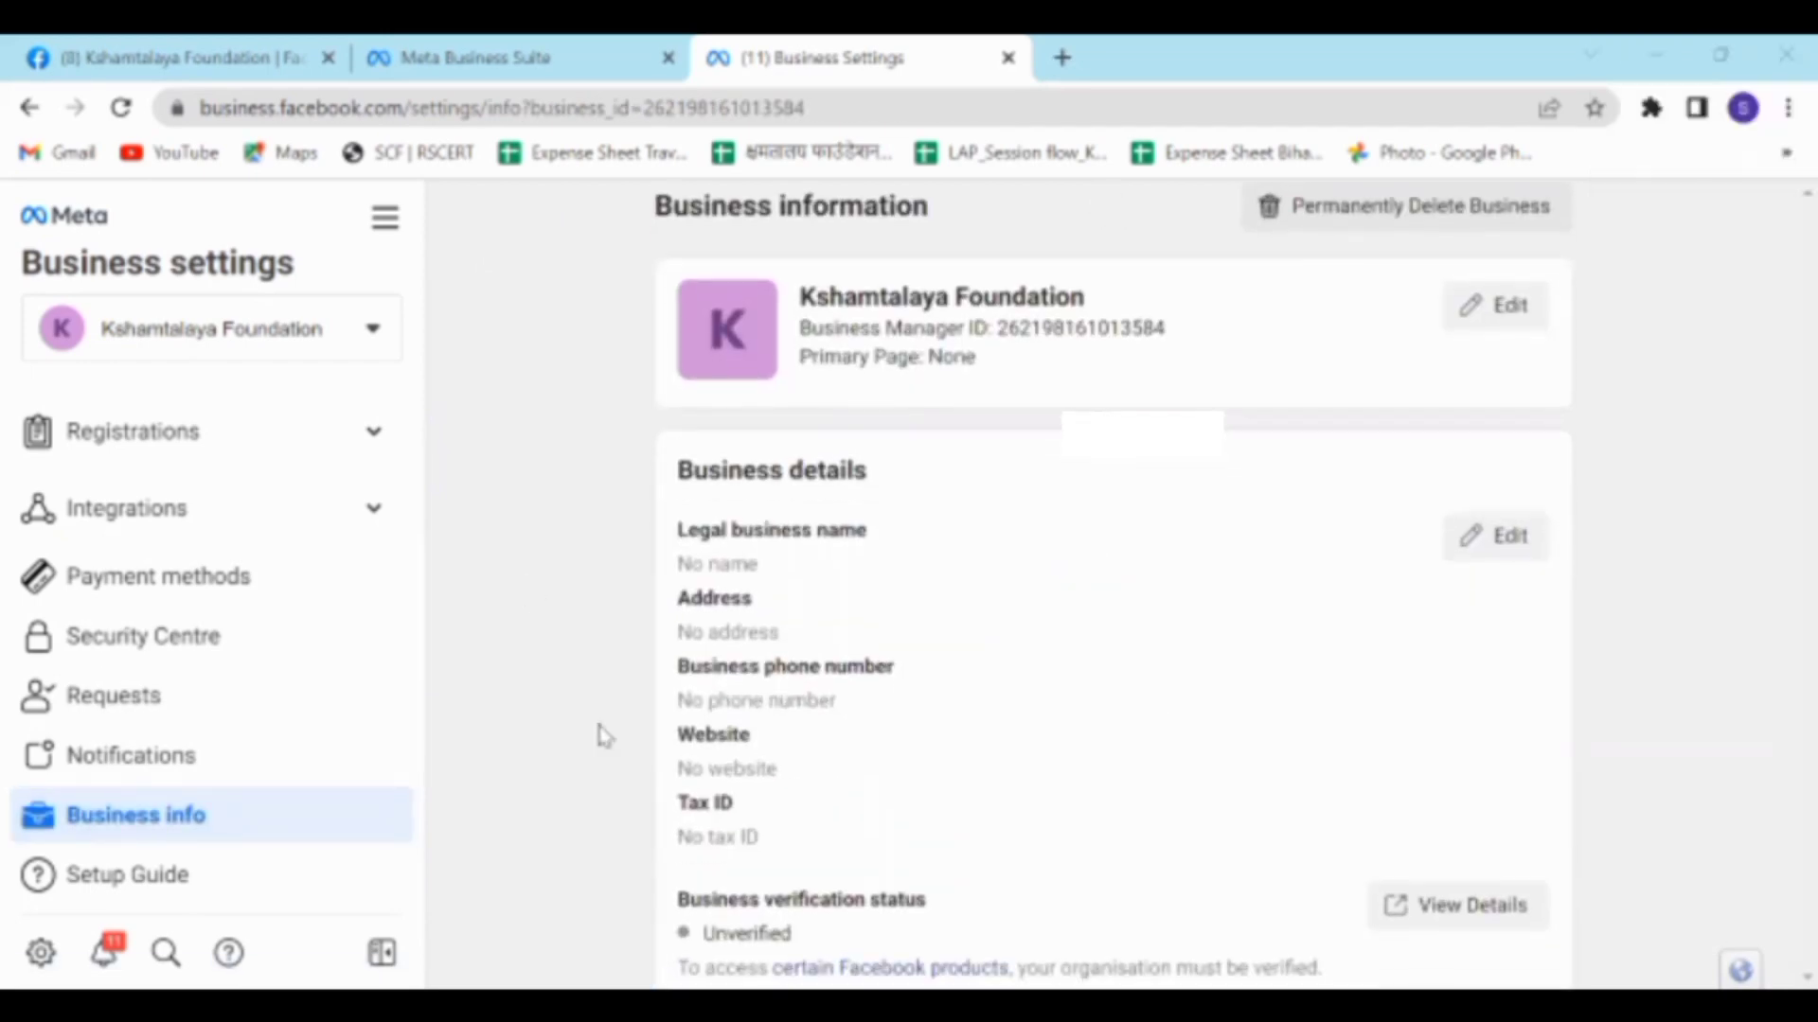
{"action": "scroll", "coordinate": [597, 733], "scroll_direction": "down", "scroll_amount": 1}
{"action": "scroll", "coordinate": [599, 734], "scroll_direction": "down", "scroll_amount": 1}
{"action": "scroll", "coordinate": [598, 734], "scroll_direction": "down", "scroll_amount": 1}
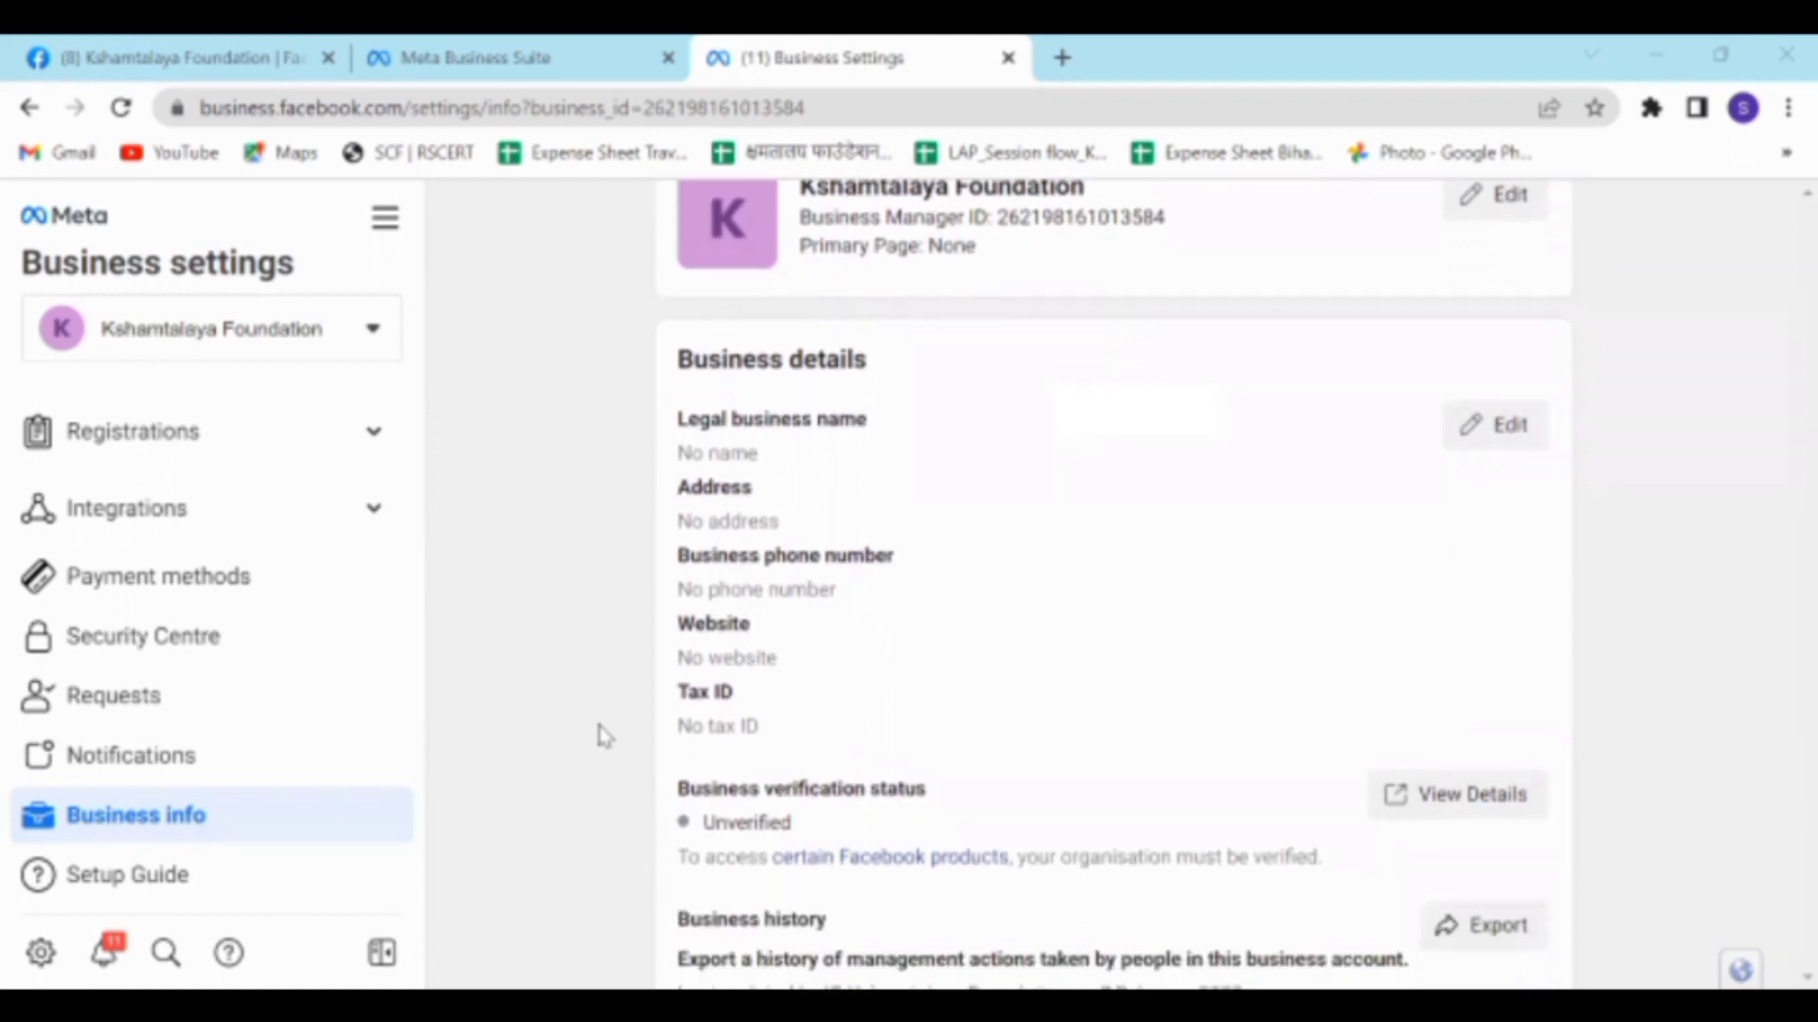
{"action": "scroll", "coordinate": [598, 735], "scroll_direction": "down", "scroll_amount": 1}
{"action": "scroll", "coordinate": [597, 735], "scroll_direction": "down", "scroll_amount": 1}
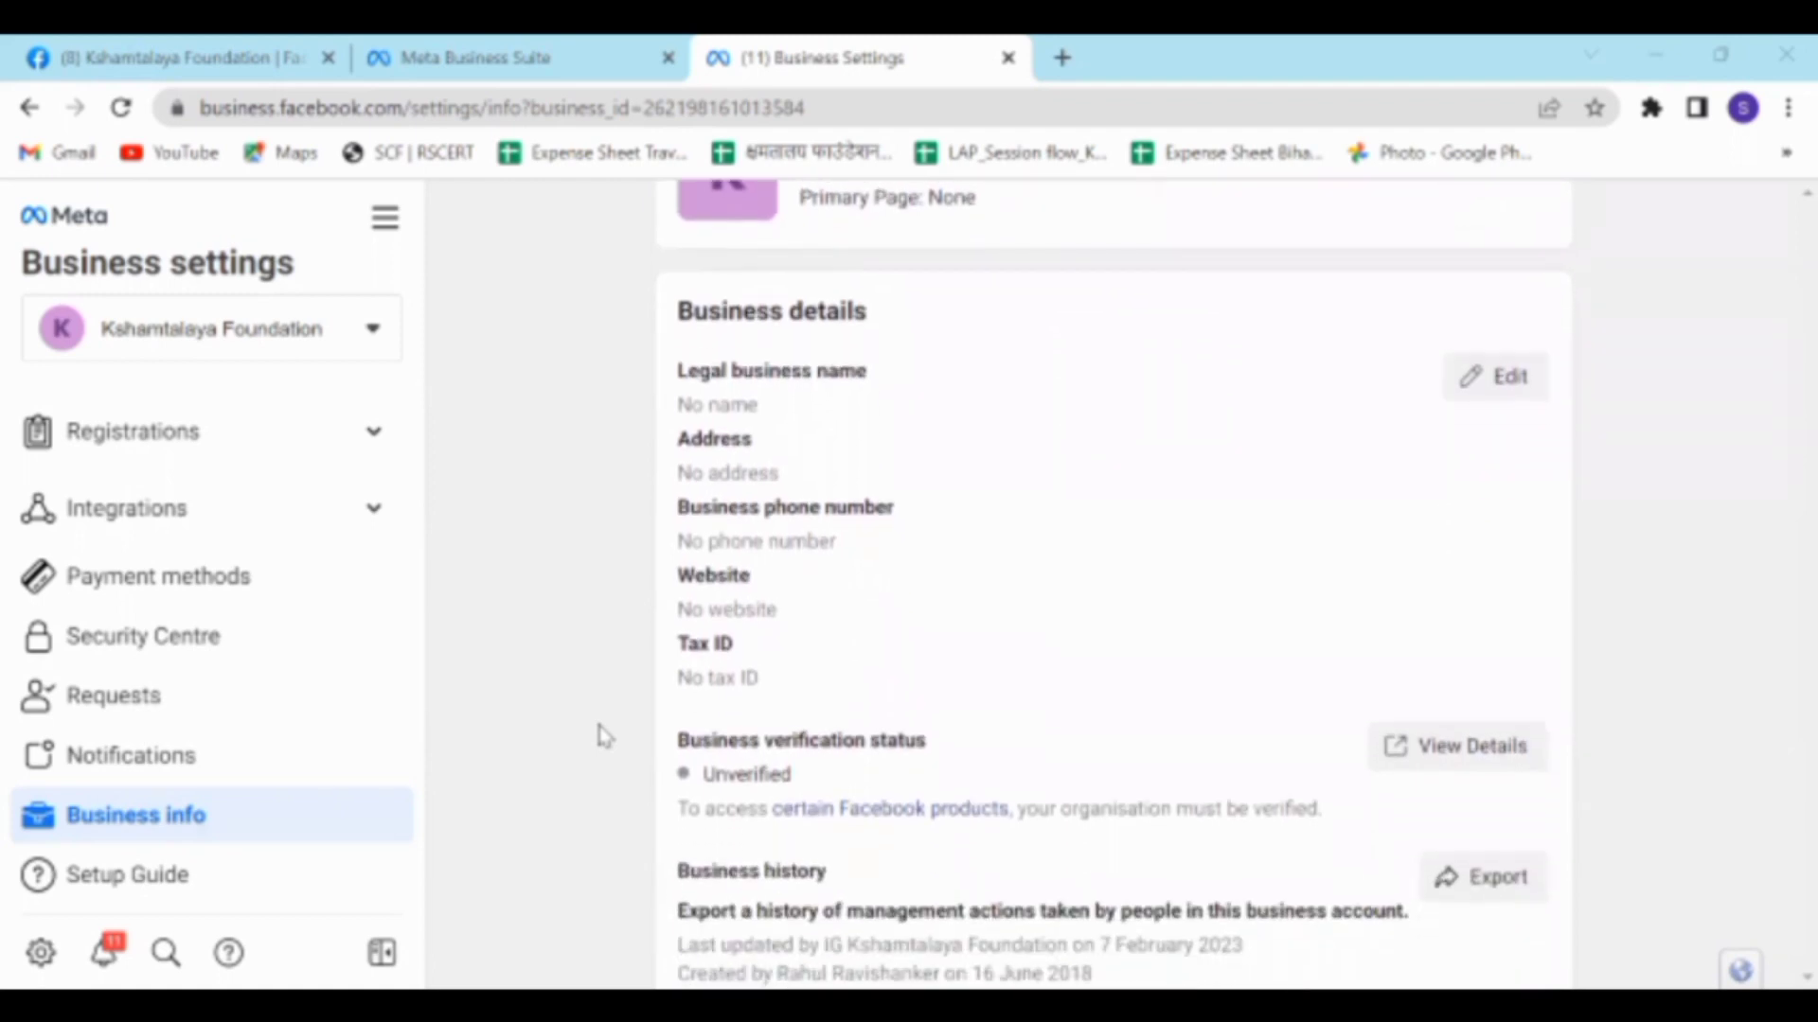
{"action": "scroll", "coordinate": [597, 733], "scroll_direction": "down", "scroll_amount": 2}
{"action": "scroll", "coordinate": [597, 734], "scroll_direction": "up", "scroll_amount": 5}
{"action": "scroll", "coordinate": [575, 597], "scroll_direction": "down", "scroll_amount": 1}
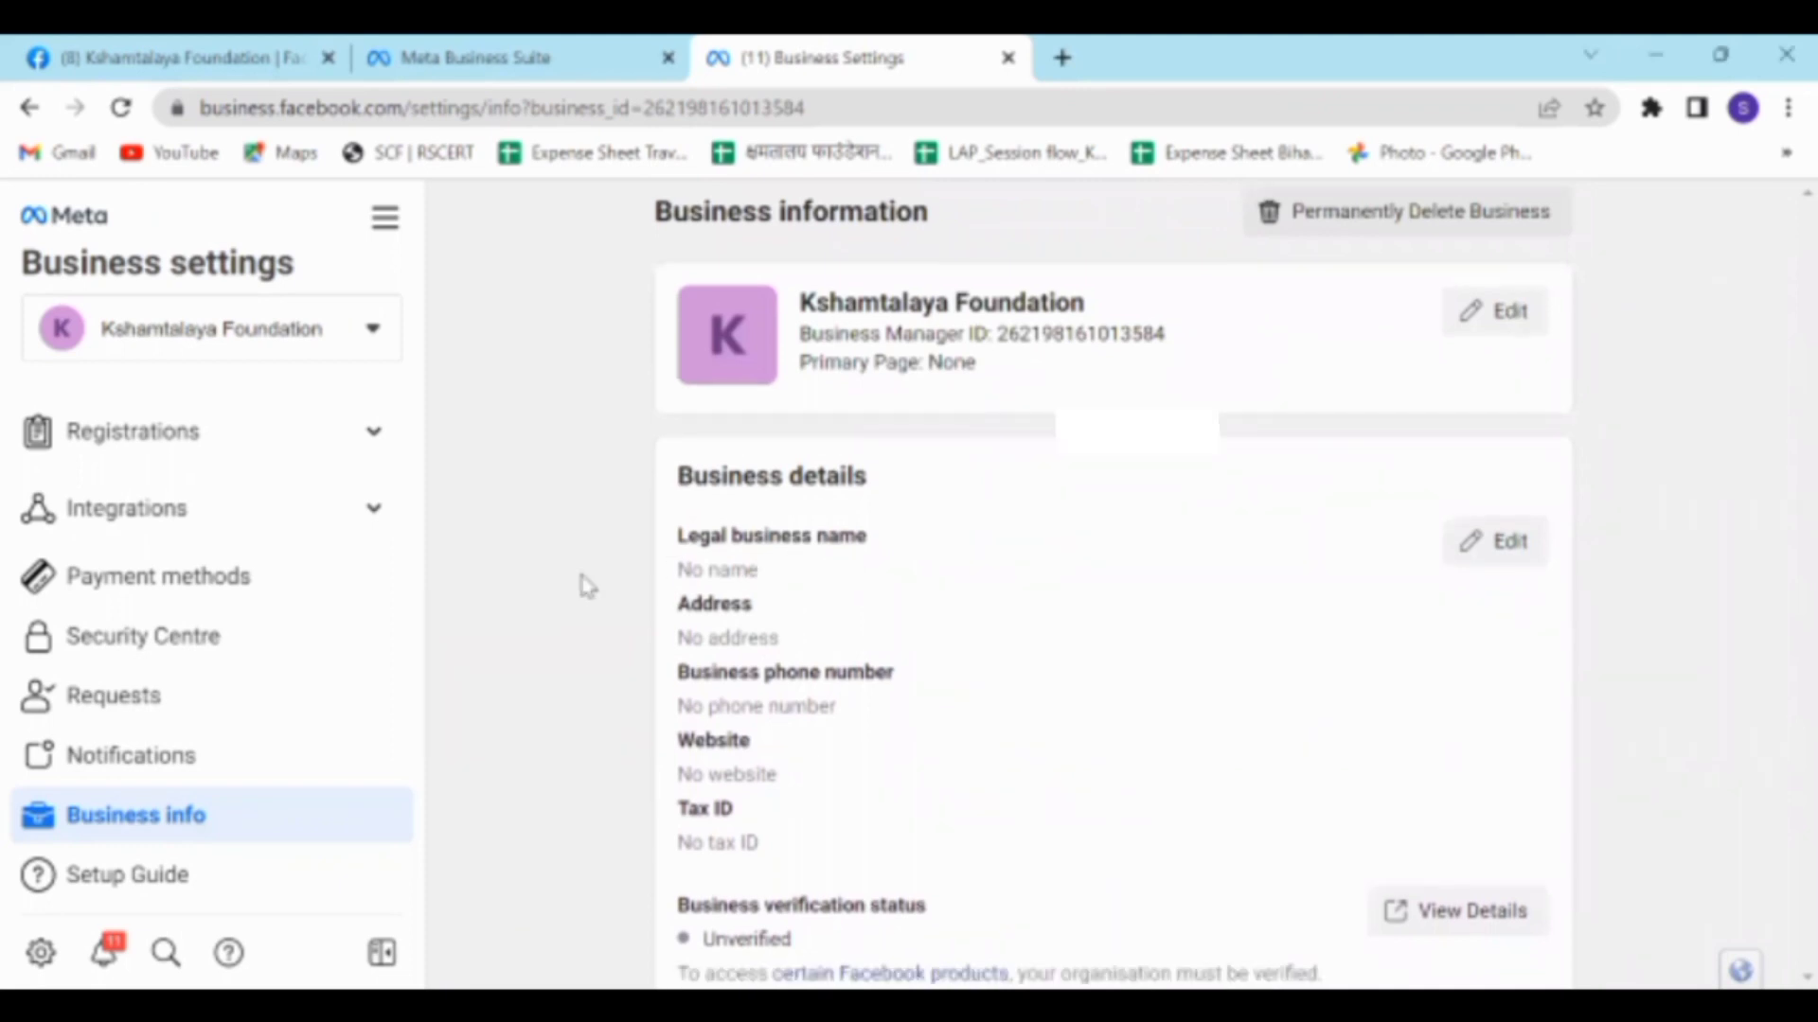
{"action": "scroll", "coordinate": [579, 581], "scroll_direction": "down", "scroll_amount": 1}
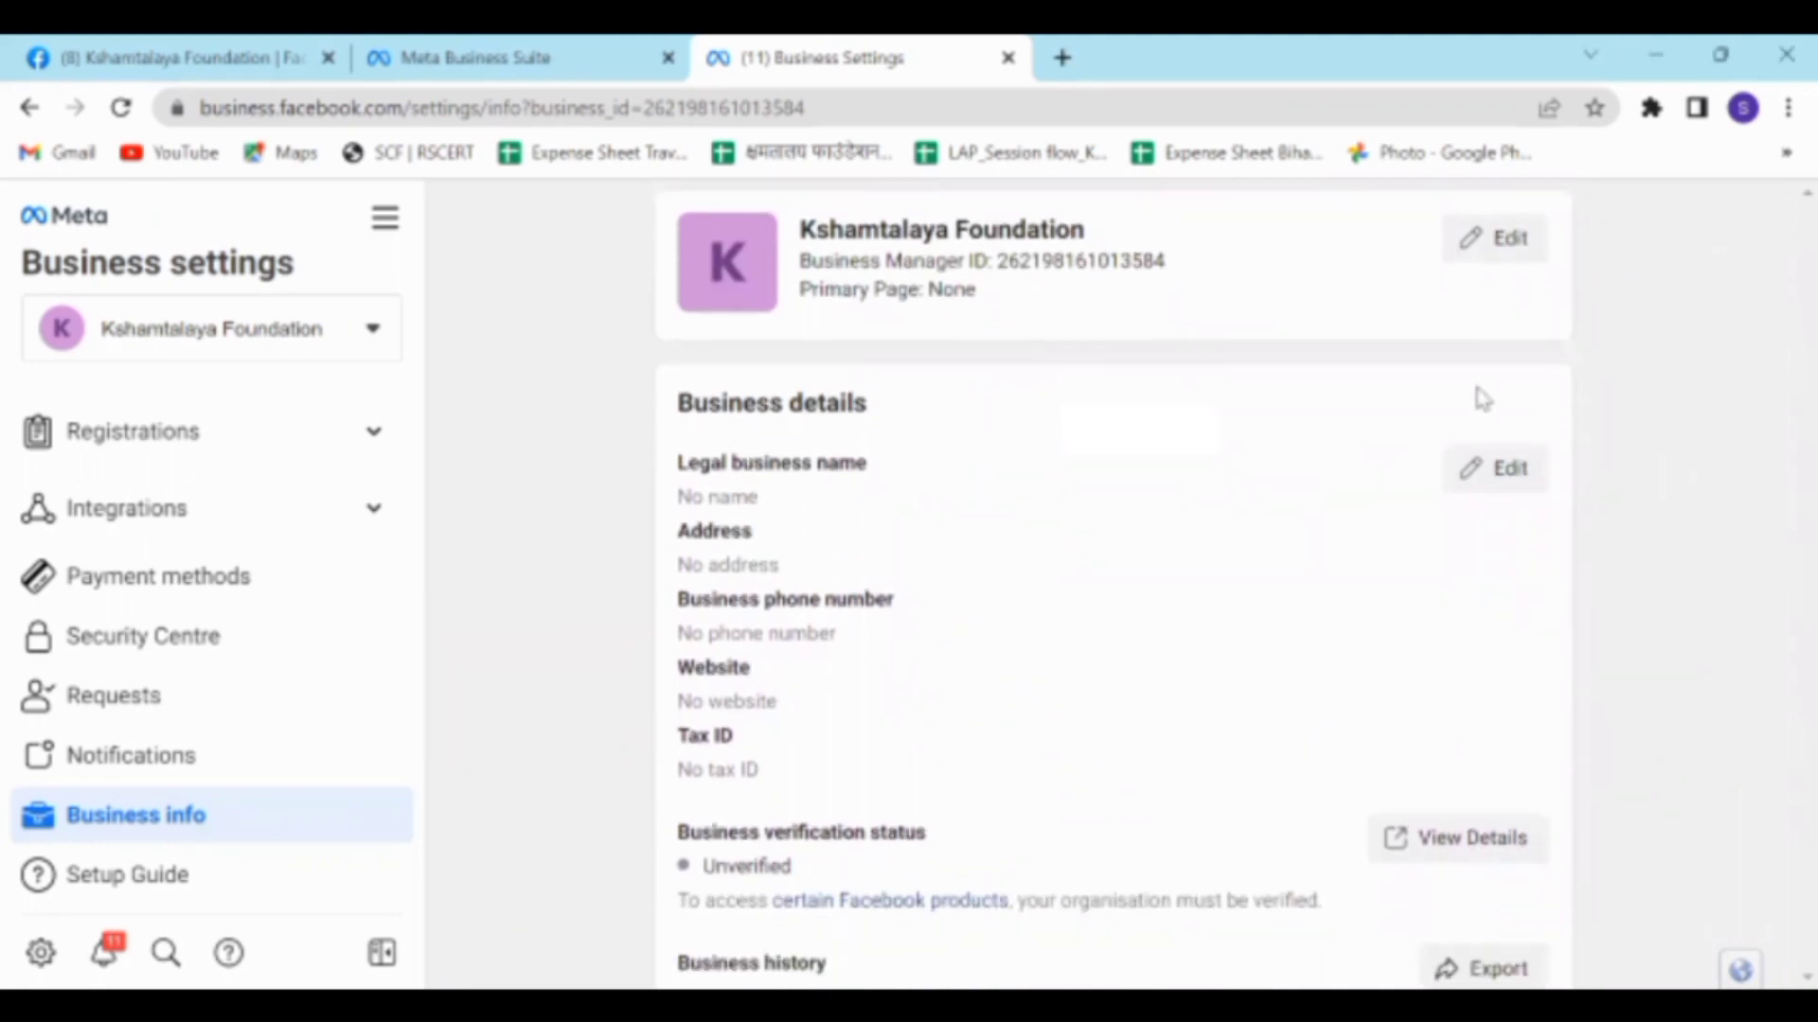
Start editing the business details and set the country to India
{"action": "left_click", "coordinate": [1468, 482]}
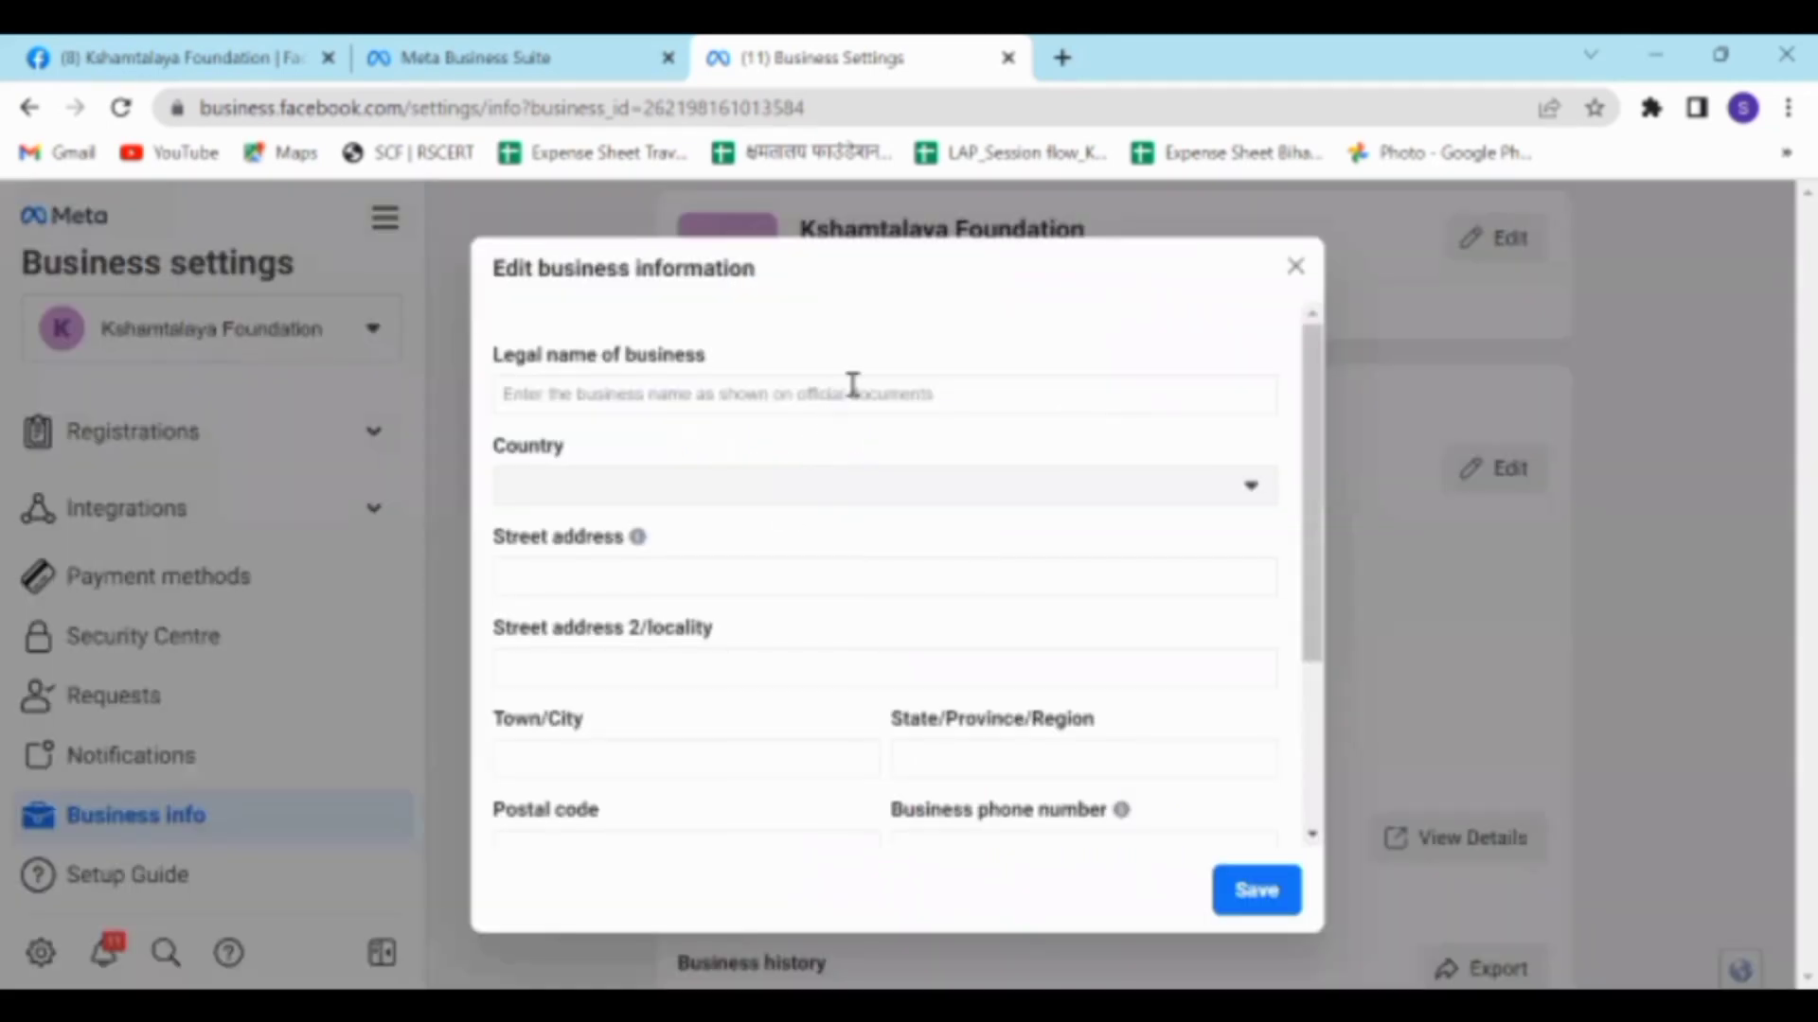
{"action": "left_click", "coordinate": [849, 389]}
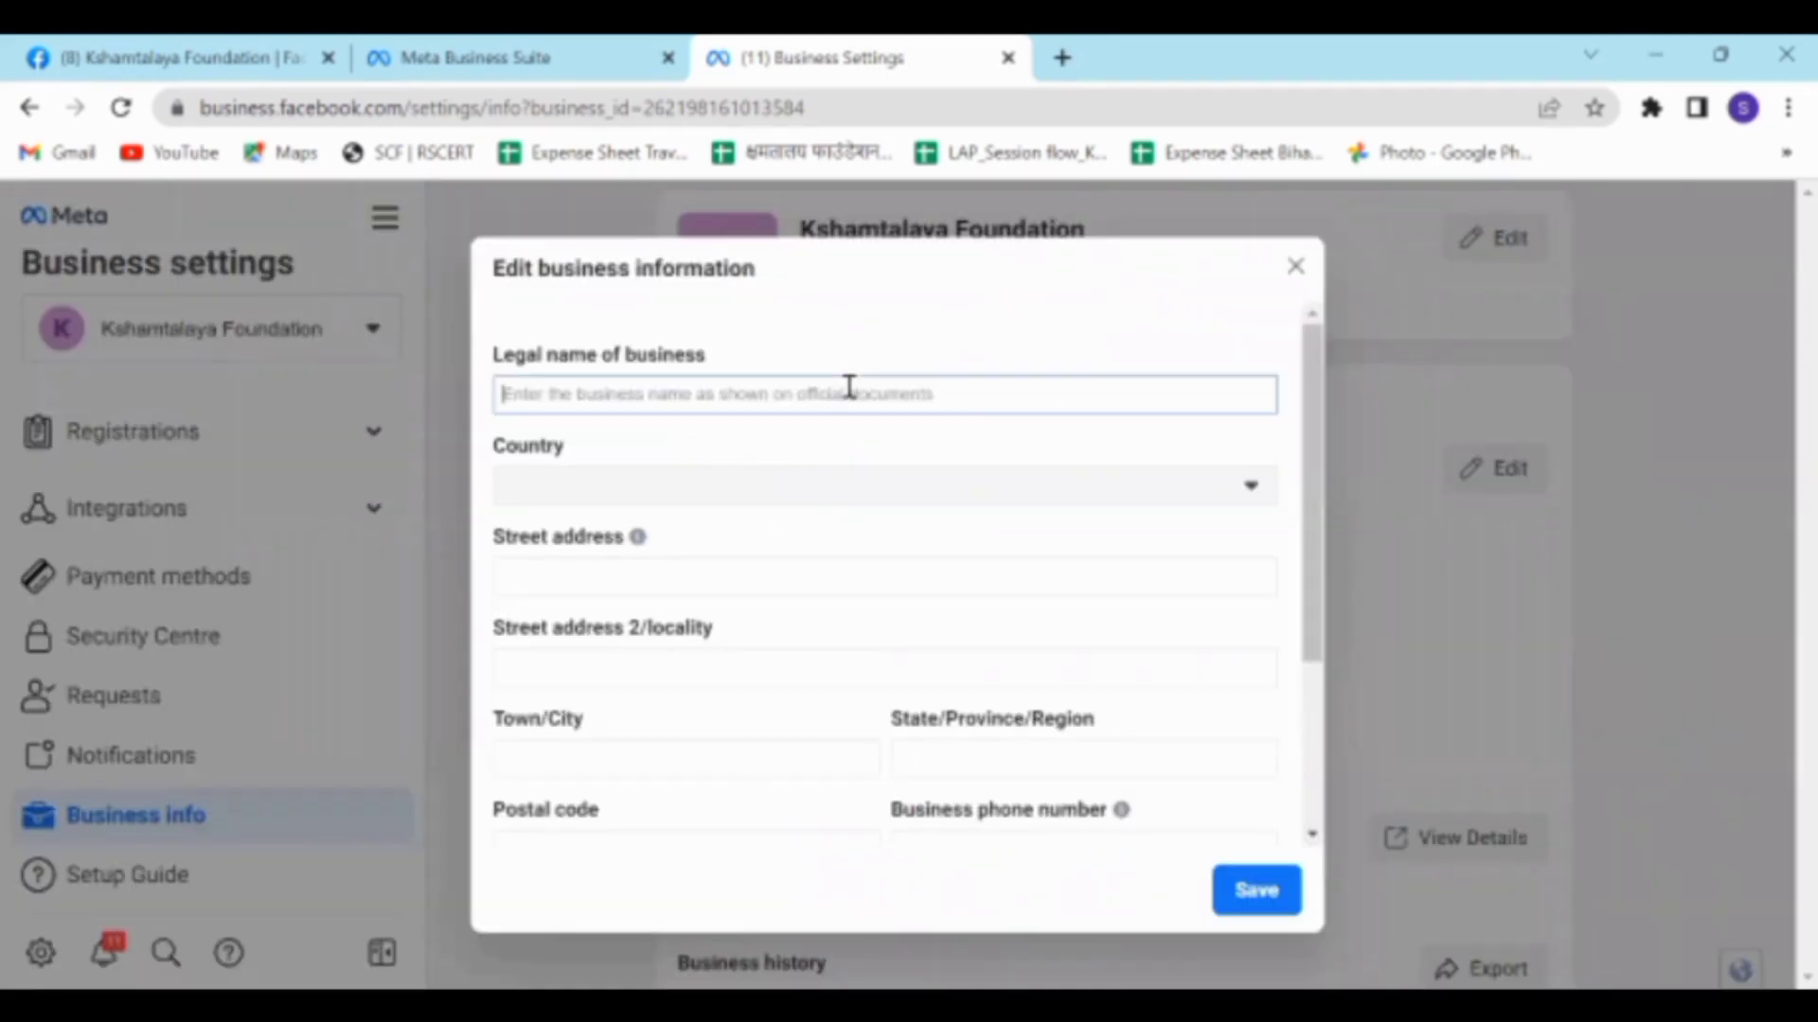
{"action": "type", "text": "Kshamtalaya Foundation"}
{"action": "left_click", "coordinate": [1080, 491]}
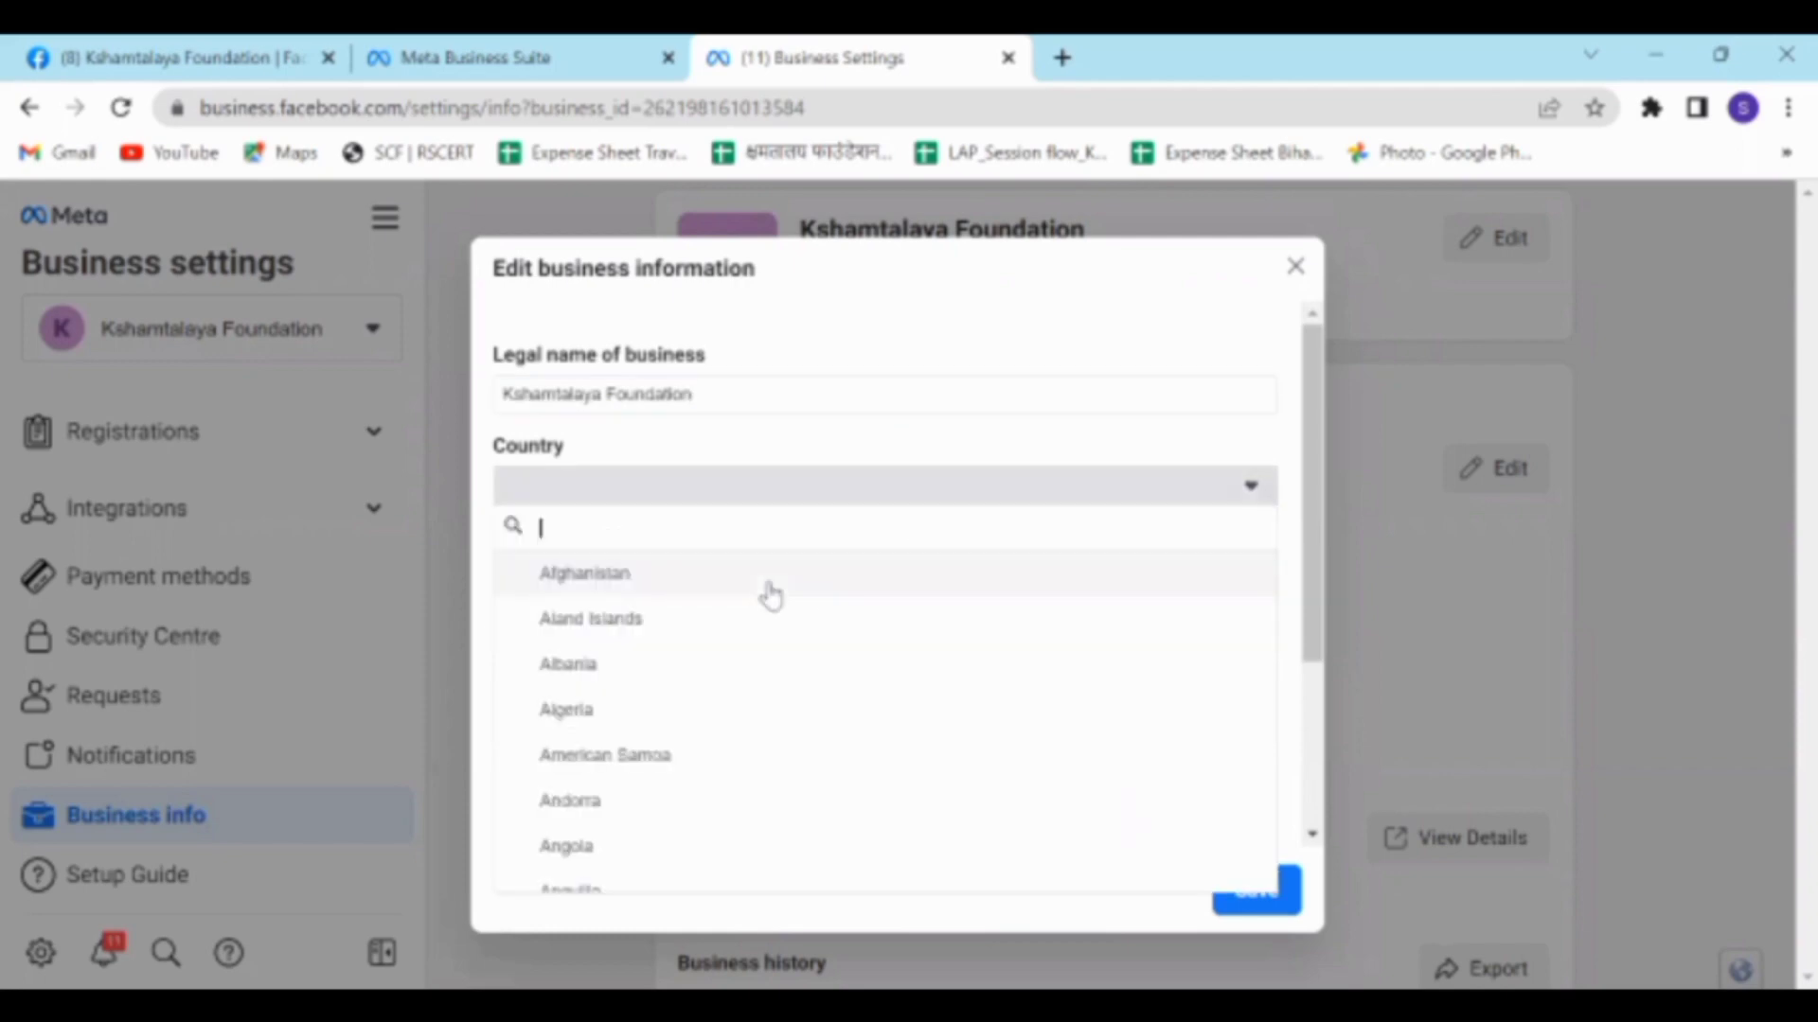
{"action": "type", "text": "in"}
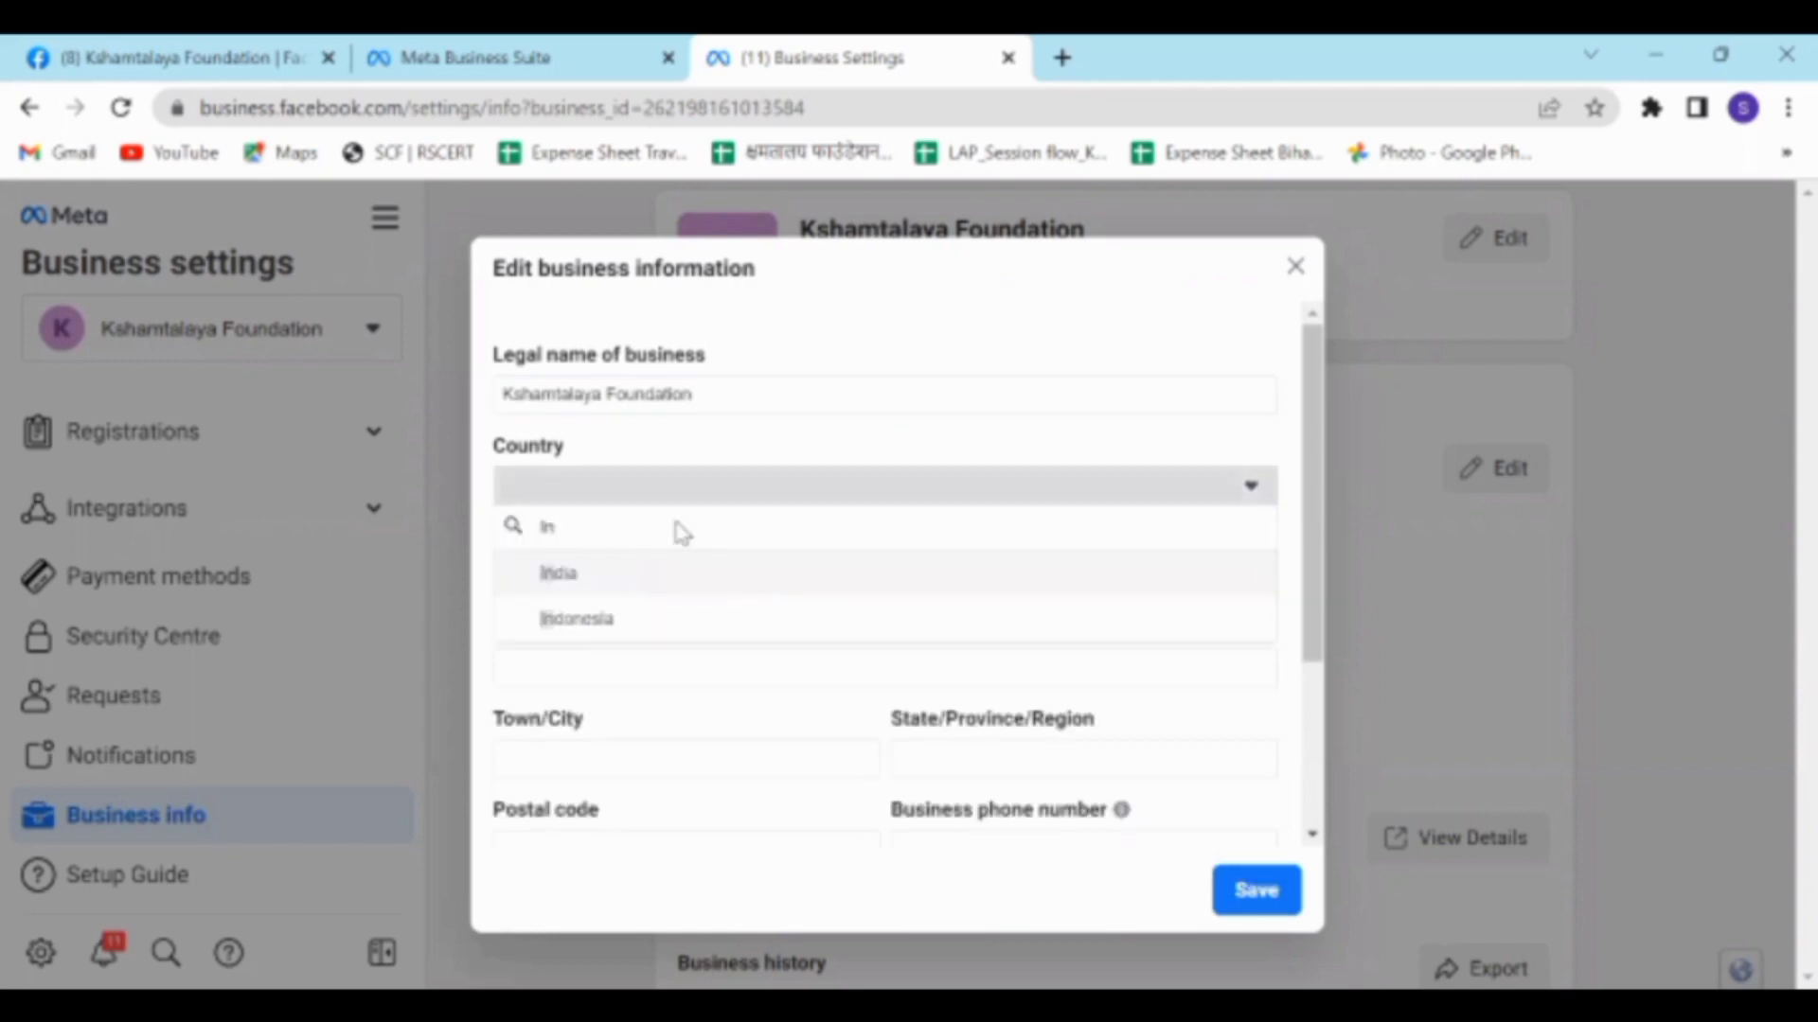
{"action": "key", "text": "Return"}
{"action": "left_click", "coordinate": [661, 570]}
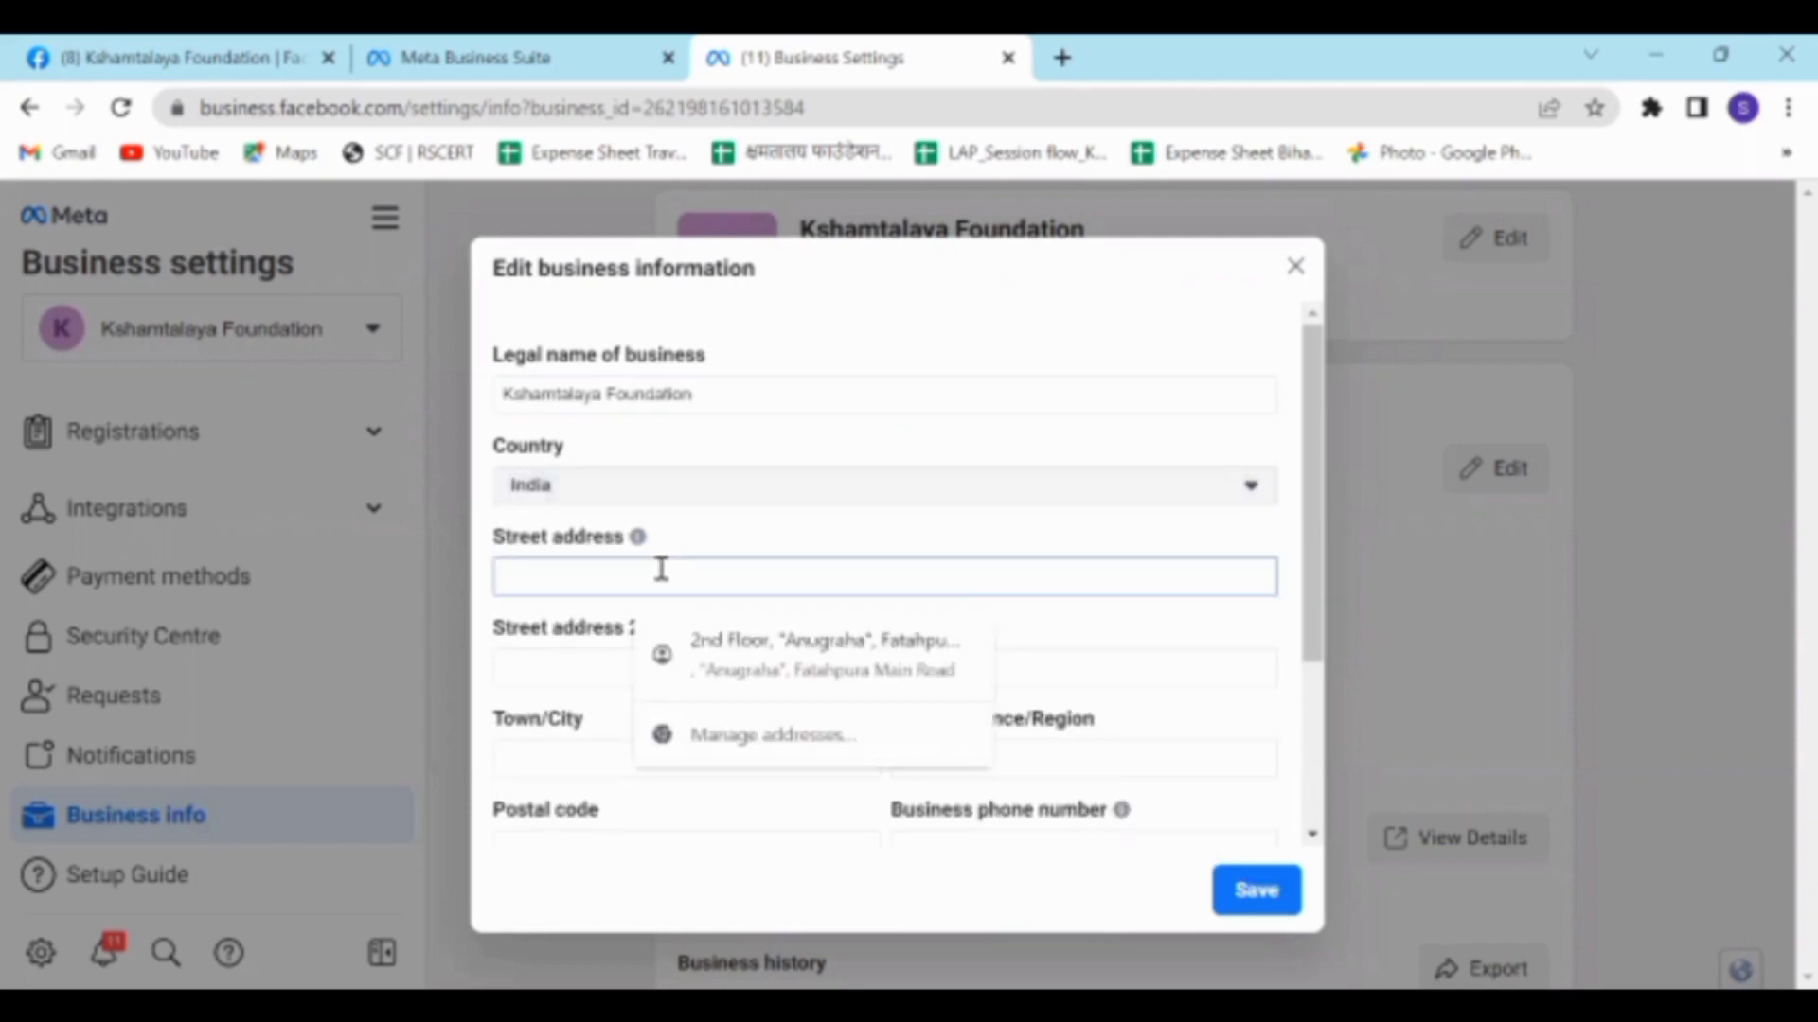
{"action": "type", "text": "203, Satyam Estate,"}
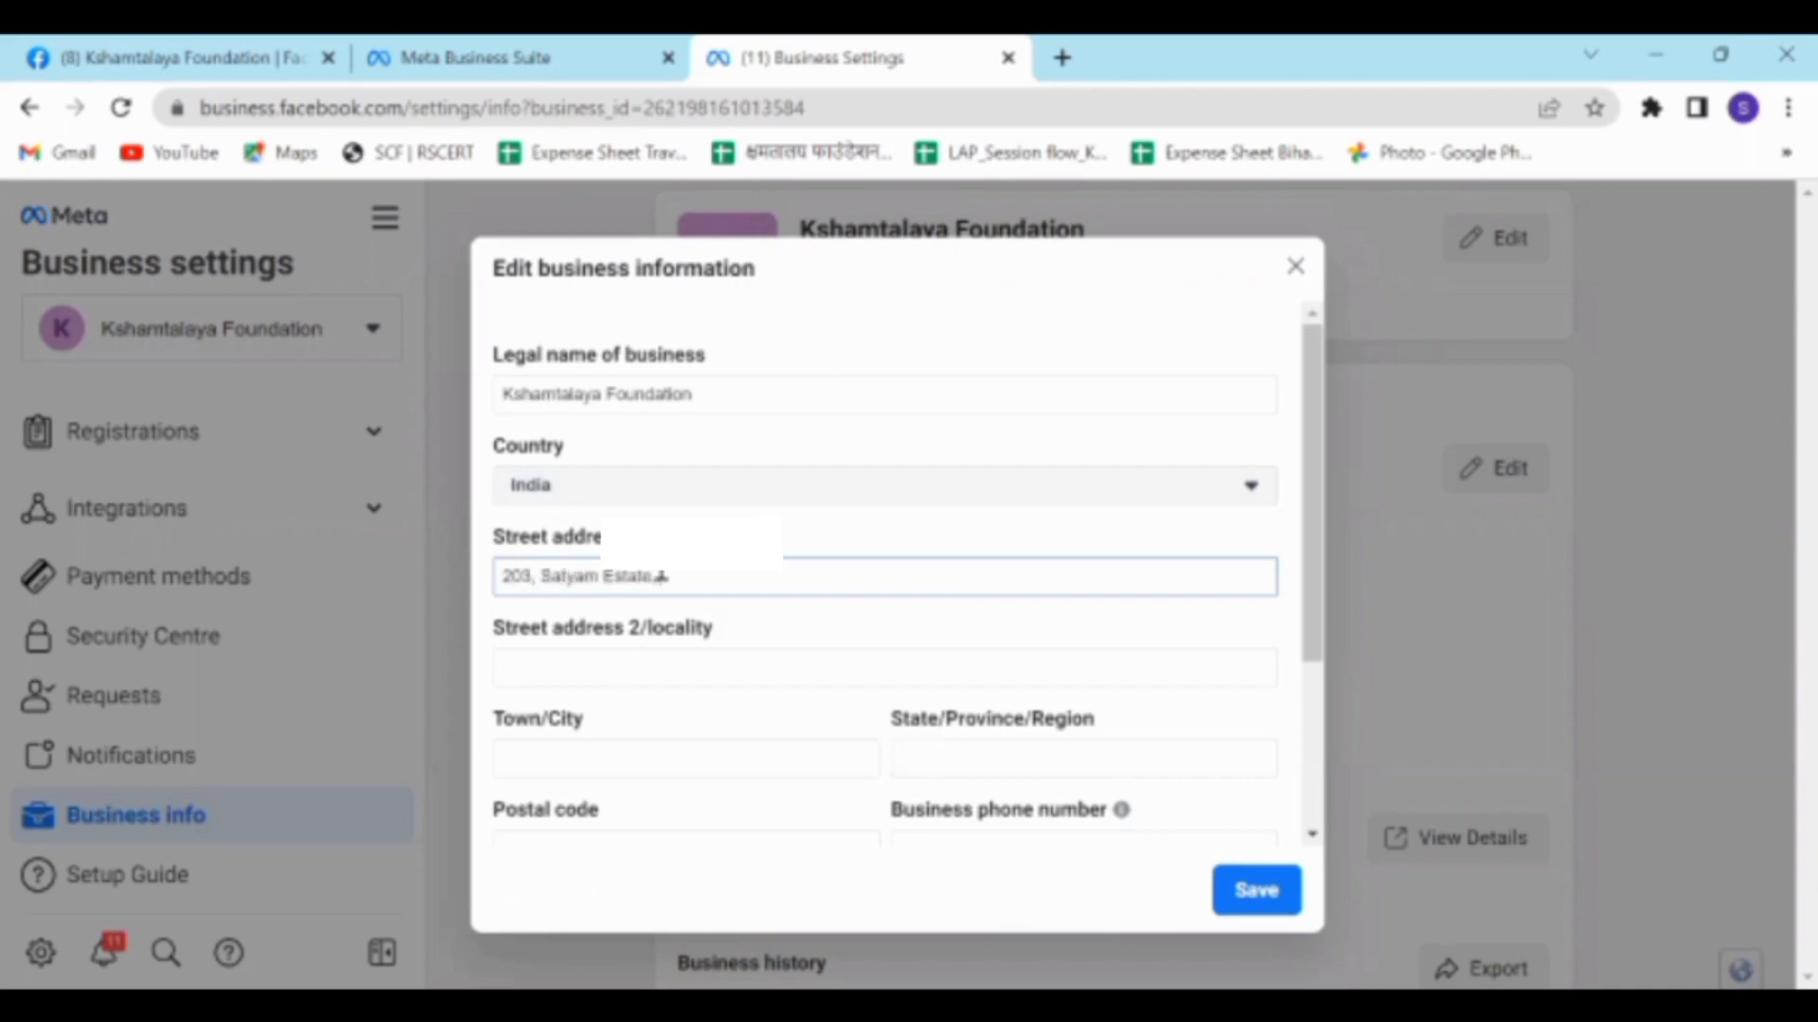
{"action": "type", "text": " Goverdhan Vilas"}
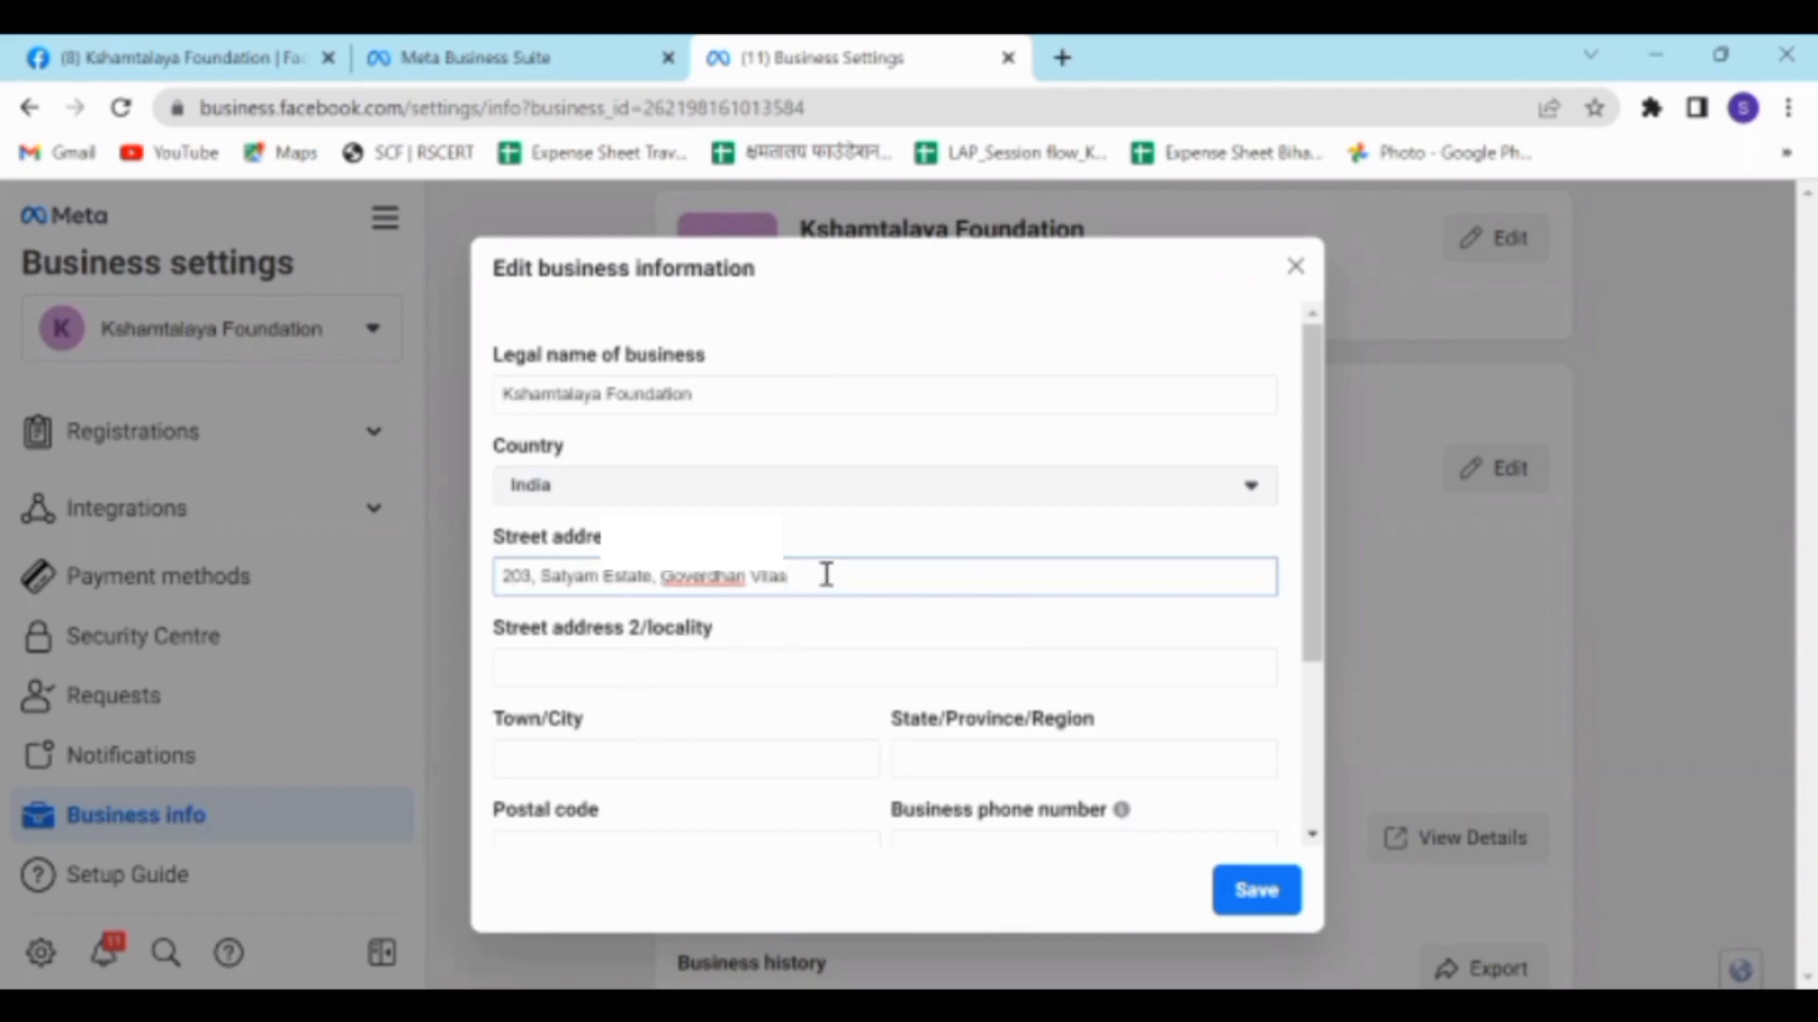
{"action": "type", "text": ", Udaipur 313001"}
{"action": "scroll", "coordinate": [824, 574], "scroll_direction": "down", "scroll_amount": 1}
{"action": "scroll", "coordinate": [743, 609], "scroll_direction": "down", "scroll_amount": 1}
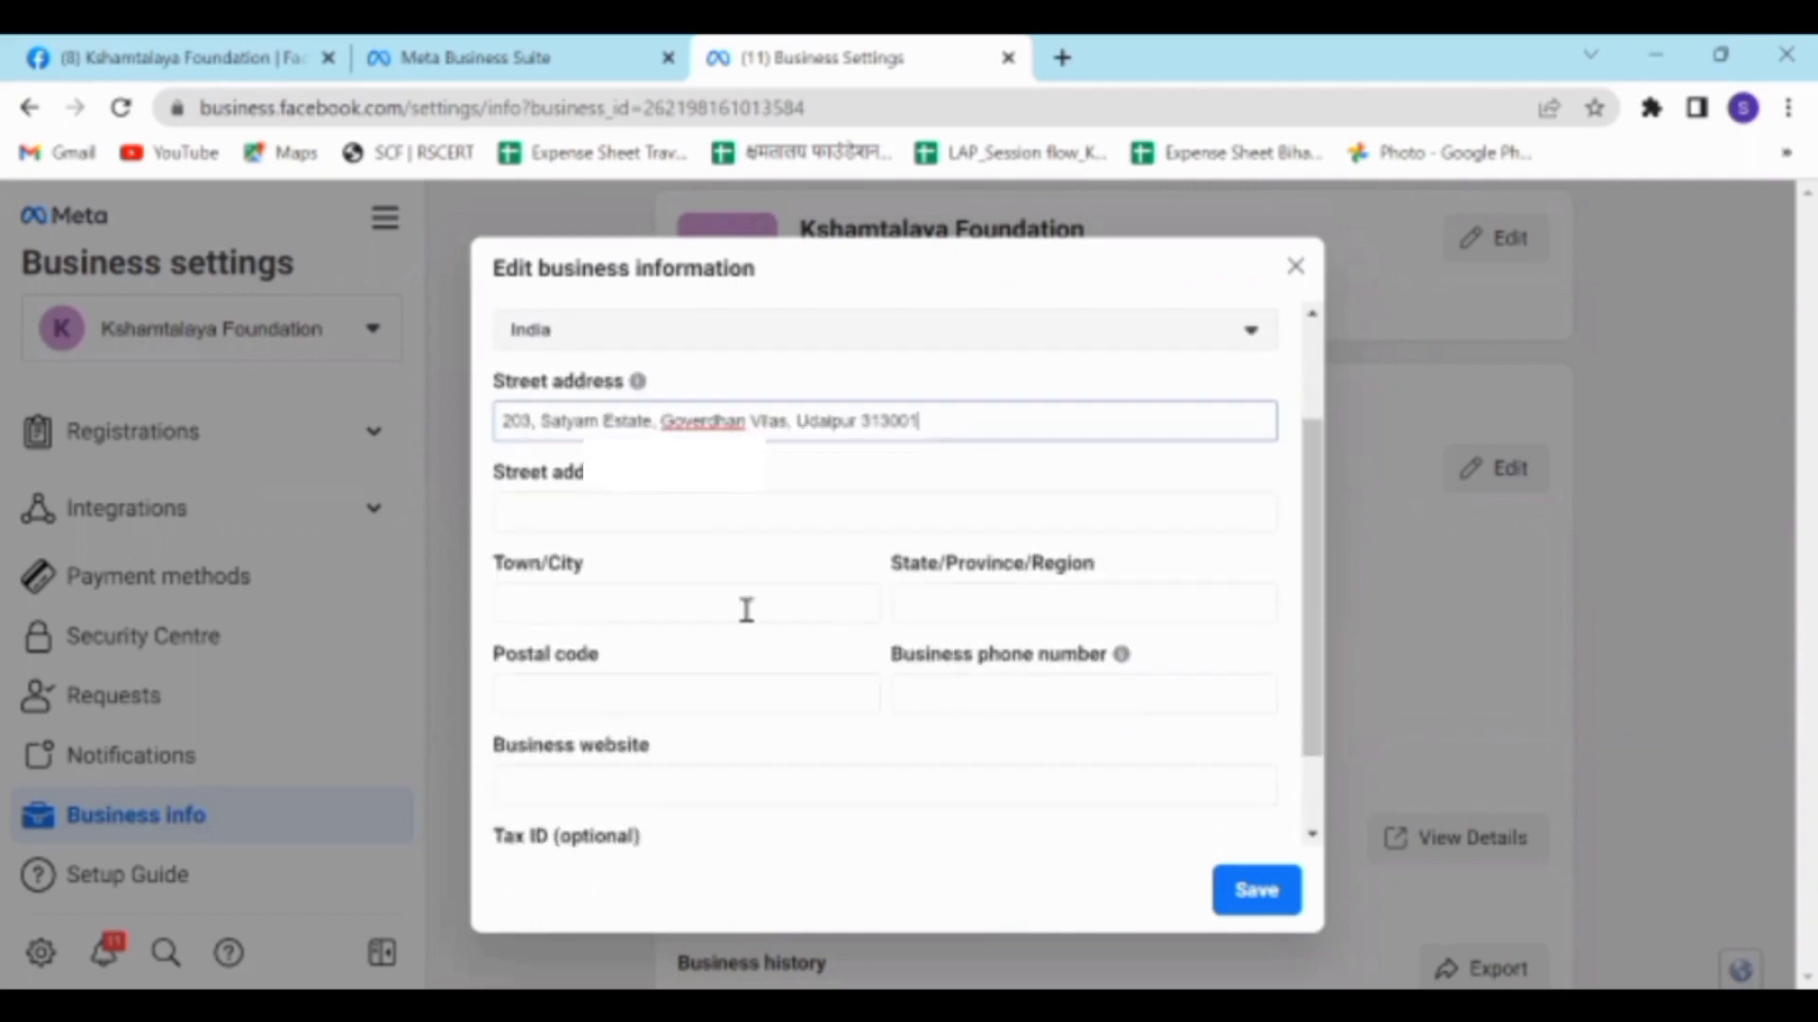
{"action": "scroll", "coordinate": [633, 688], "scroll_direction": "down", "scroll_amount": 1}
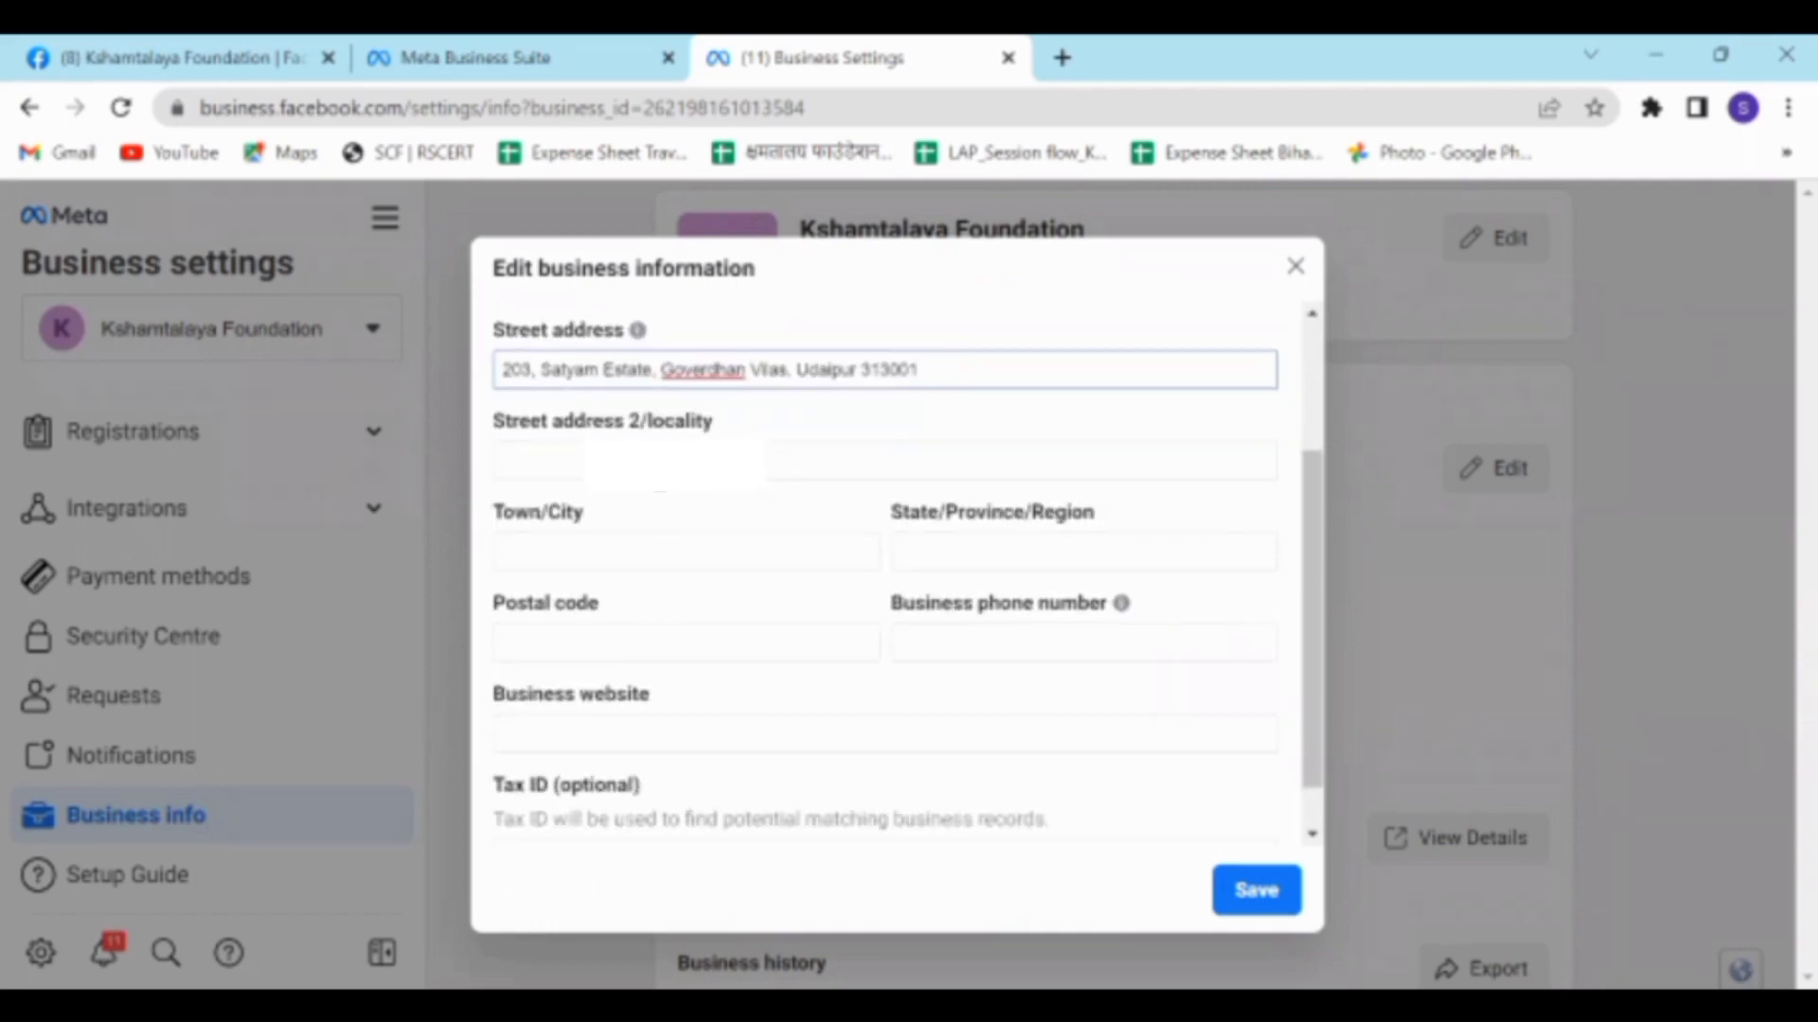
{"action": "scroll", "coordinate": [660, 491], "scroll_direction": "down", "scroll_amount": 1}
{"action": "left_click", "coordinate": [617, 410]}
{"action": "scroll", "coordinate": [620, 413], "scroll_direction": "up", "scroll_amount": 1}
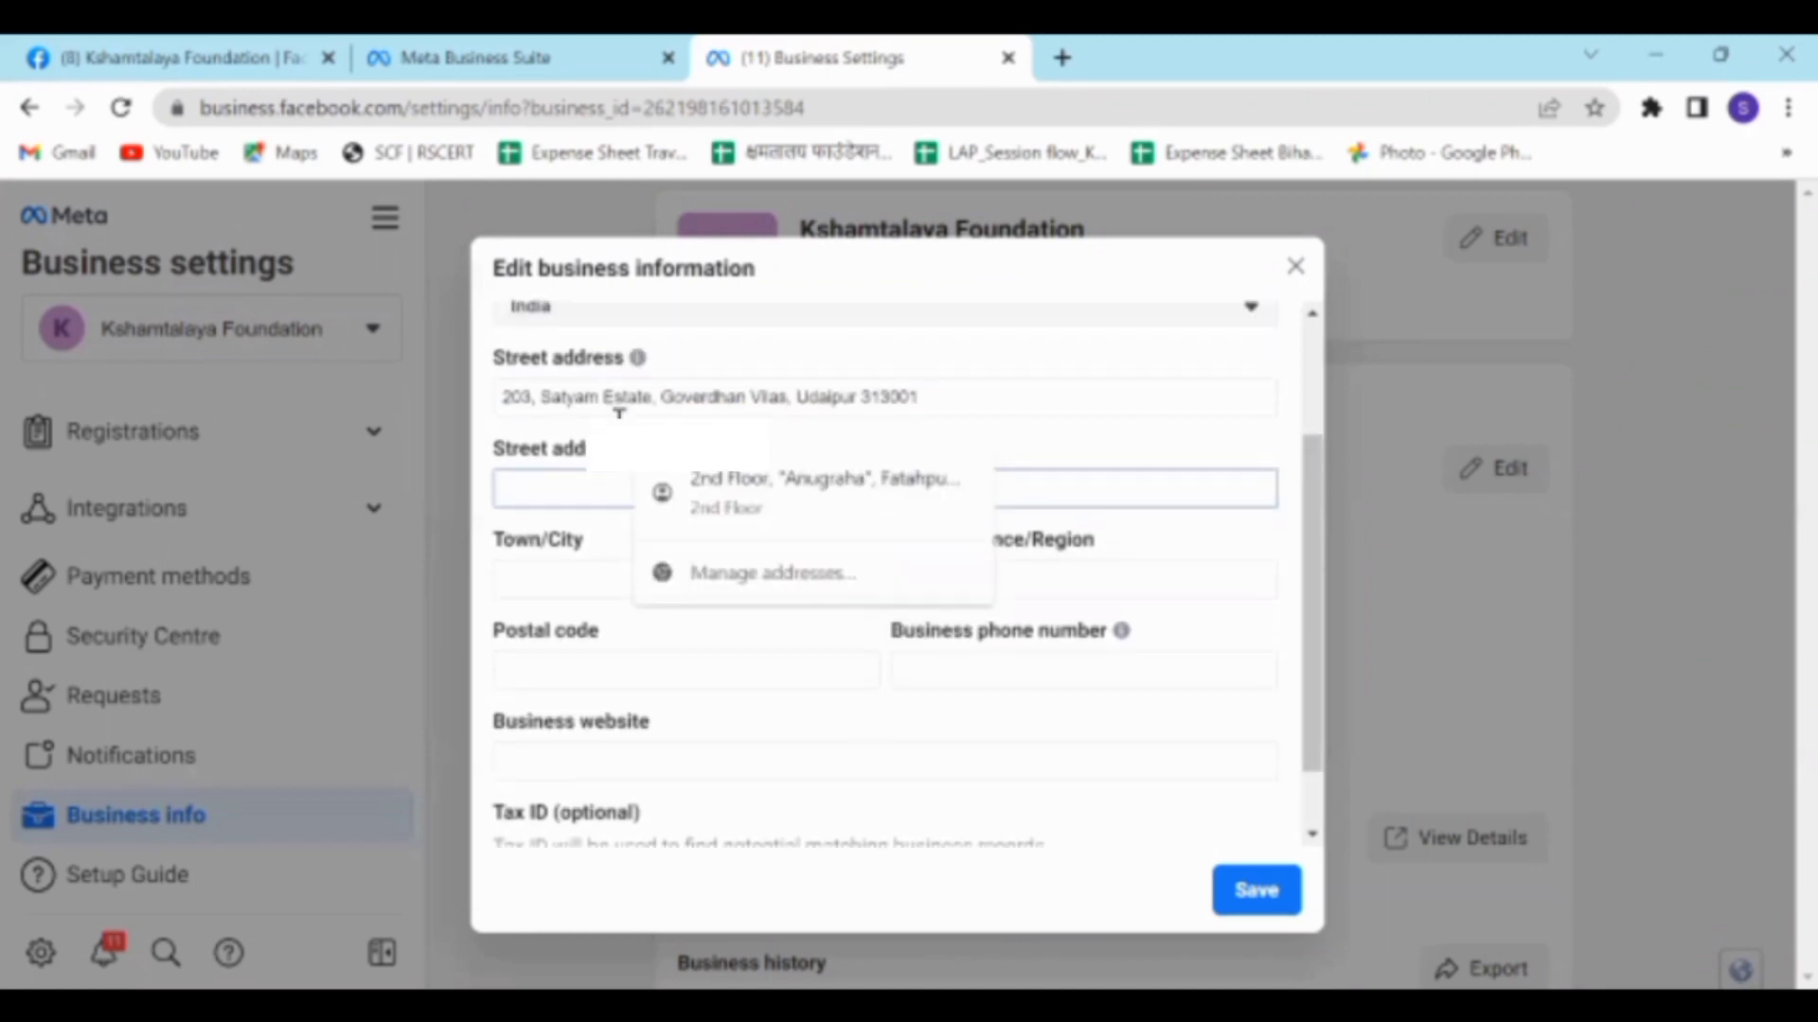
{"action": "scroll", "coordinate": [619, 412], "scroll_direction": "up", "scroll_amount": 1}
{"action": "scroll", "coordinate": [619, 414], "scroll_direction": "down", "scroll_amount": 1}
{"action": "scroll", "coordinate": [619, 414], "scroll_direction": "down", "scroll_amount": 1}
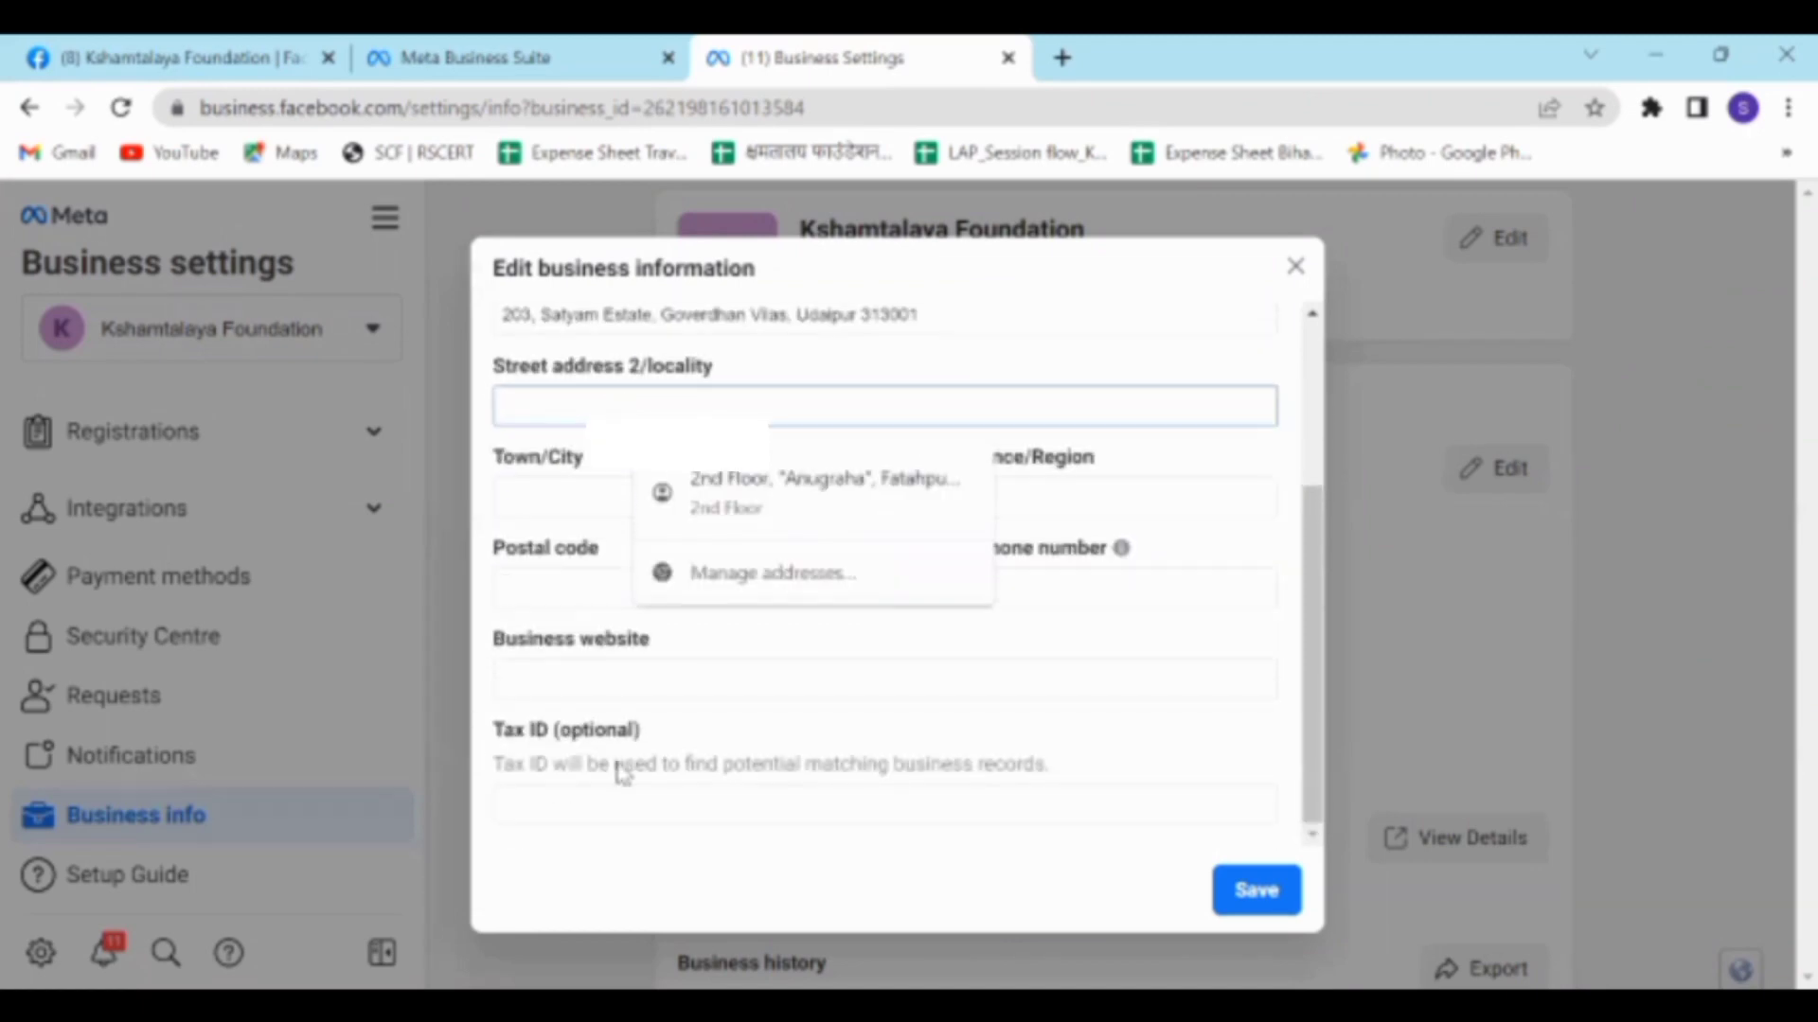
{"action": "left_click", "coordinate": [666, 682]}
{"action": "type", "text": "www.kshamtalaya.org"}
{"action": "left_click", "coordinate": [1010, 589]}
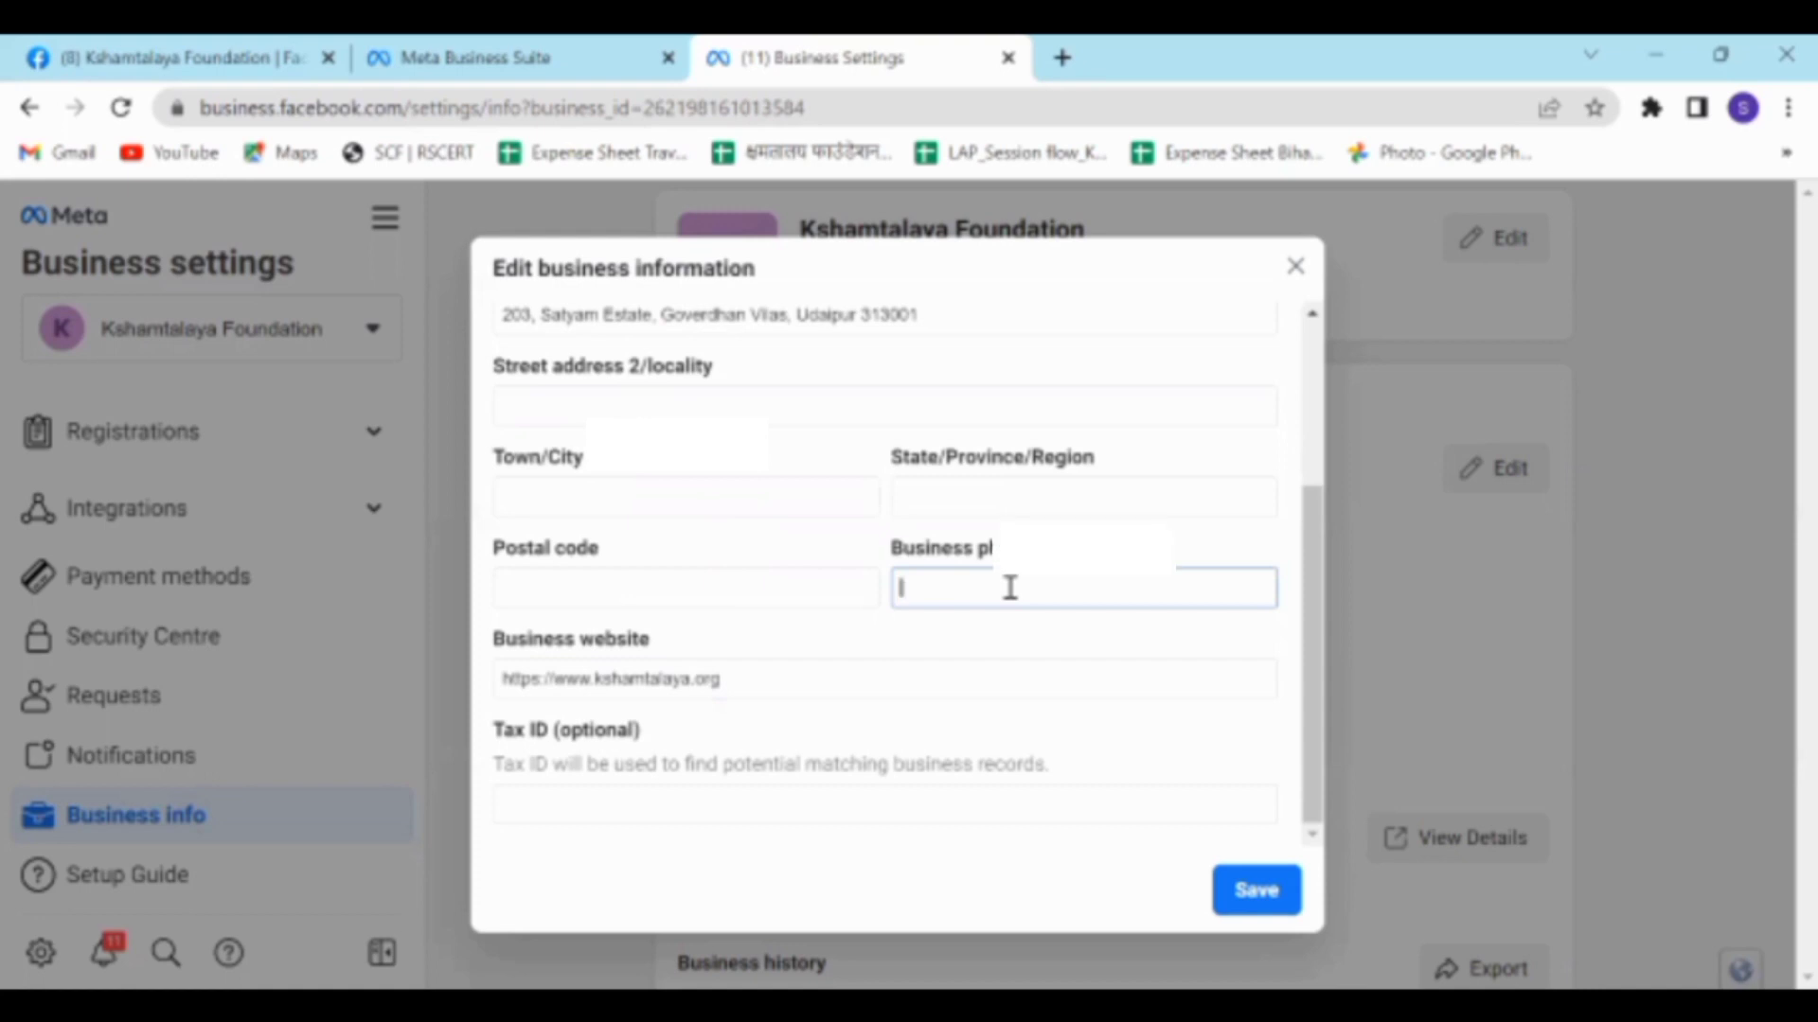
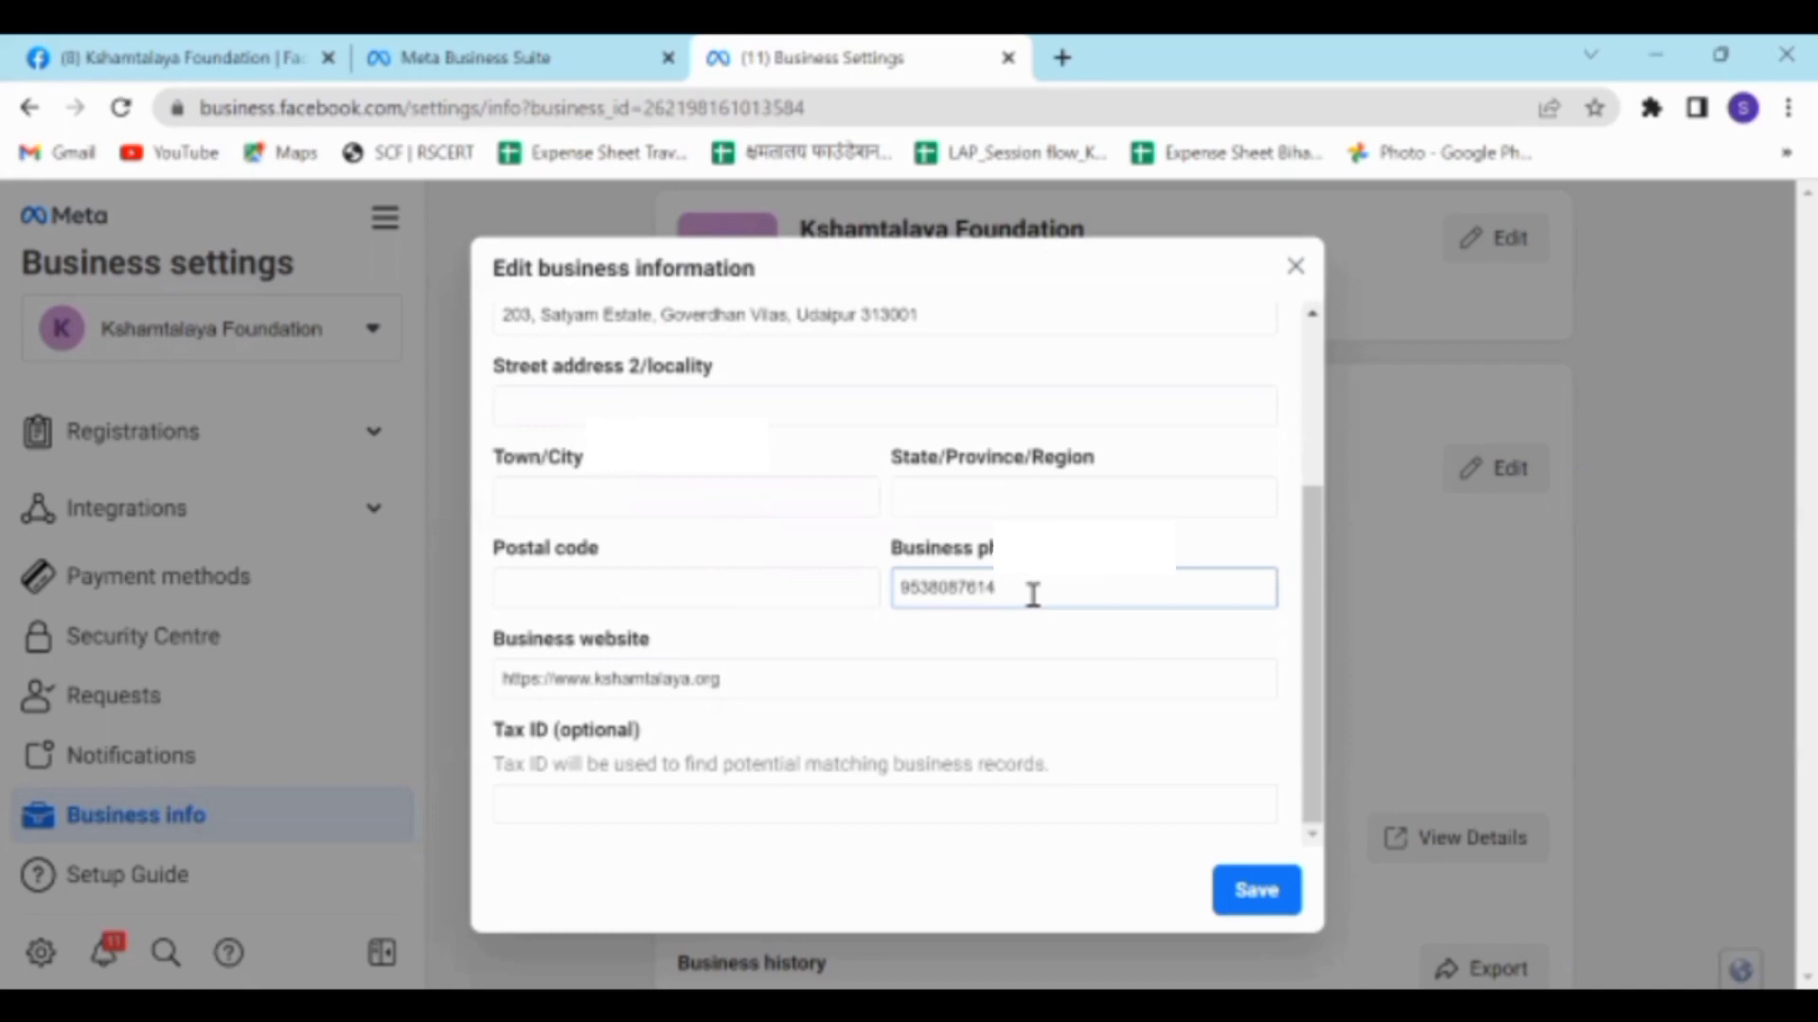
{"action": "scroll", "coordinate": [1033, 594], "scroll_direction": "up", "scroll_amount": 1}
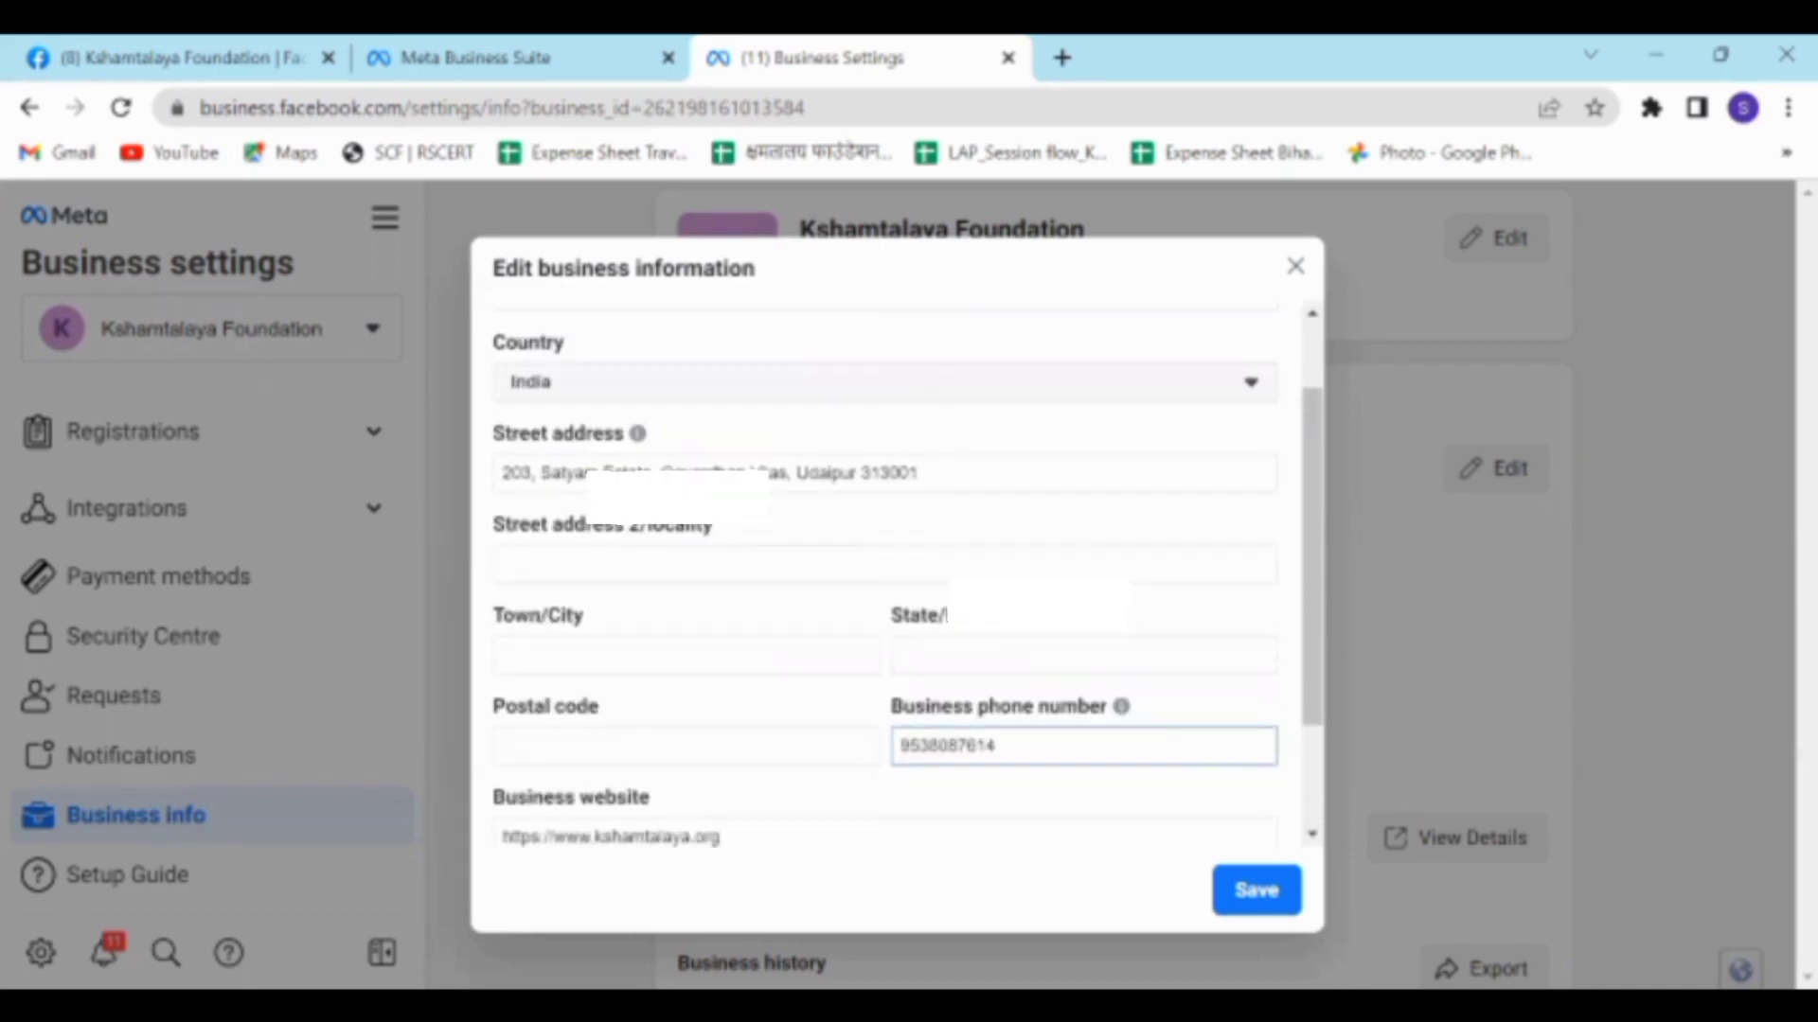
{"action": "scroll", "coordinate": [895, 588], "scroll_direction": "up", "scroll_amount": 1}
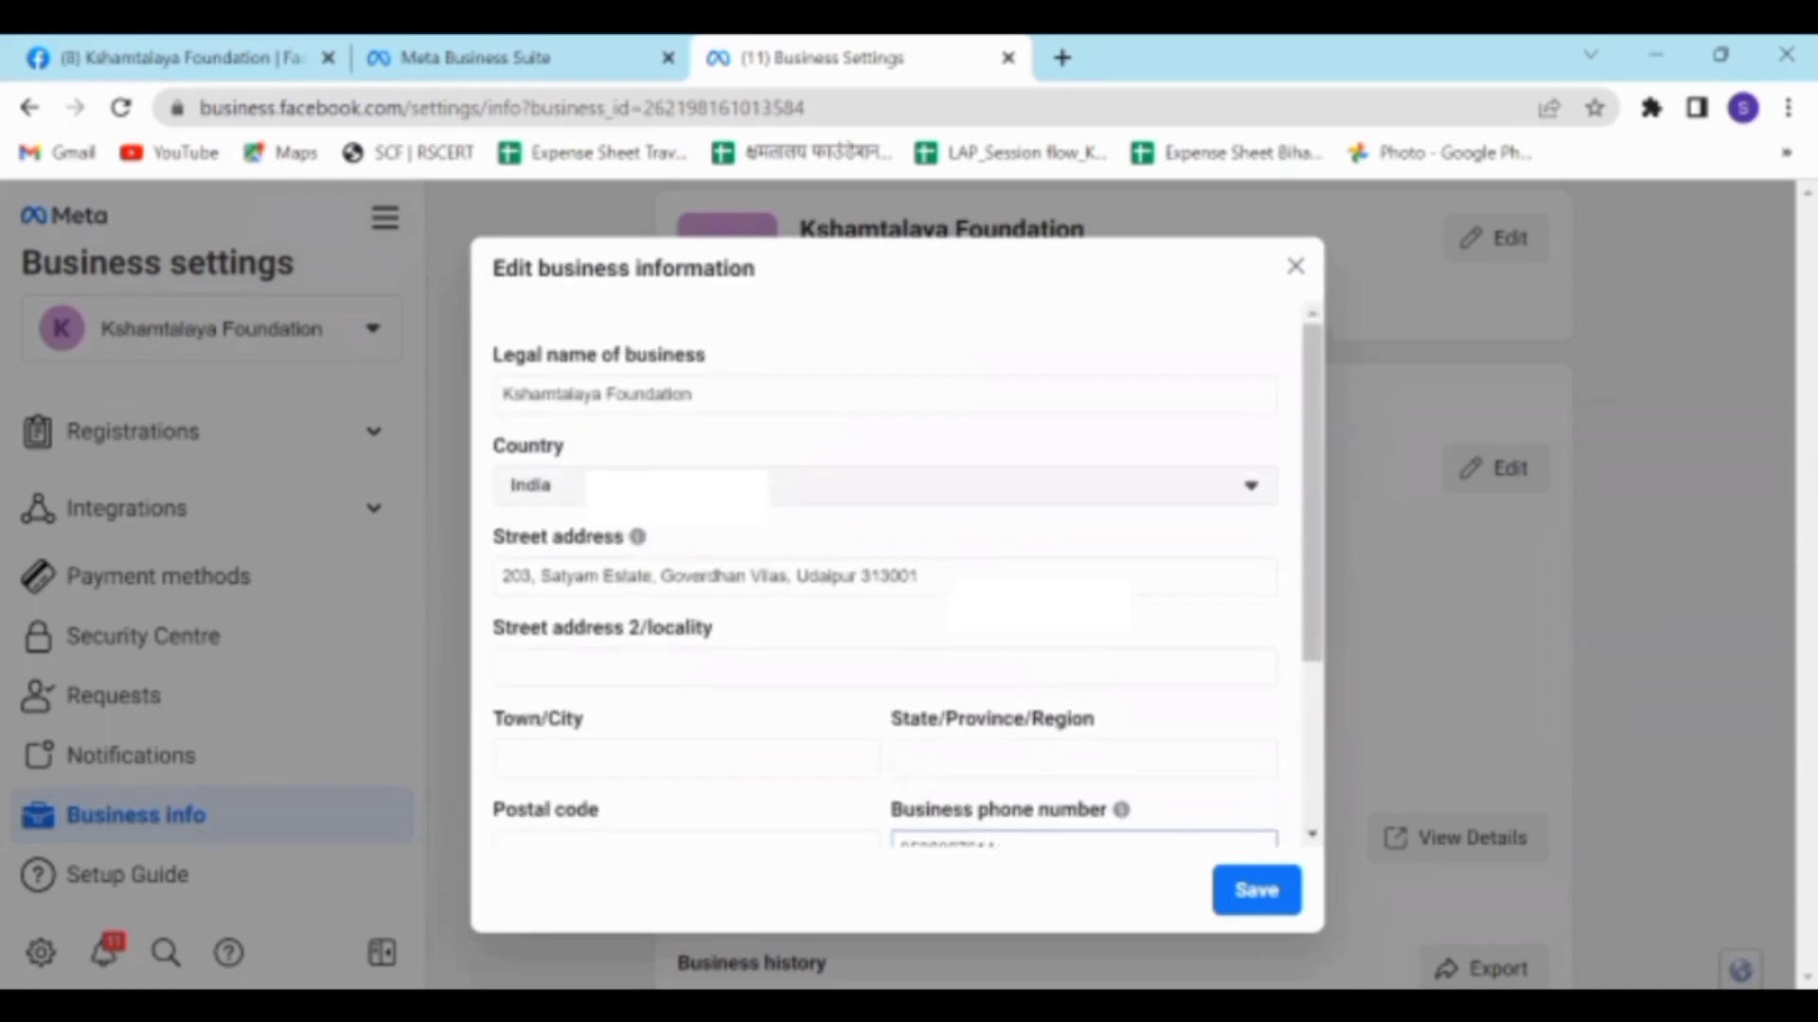
{"action": "scroll", "coordinate": [1024, 736], "scroll_direction": "down", "scroll_amount": 1}
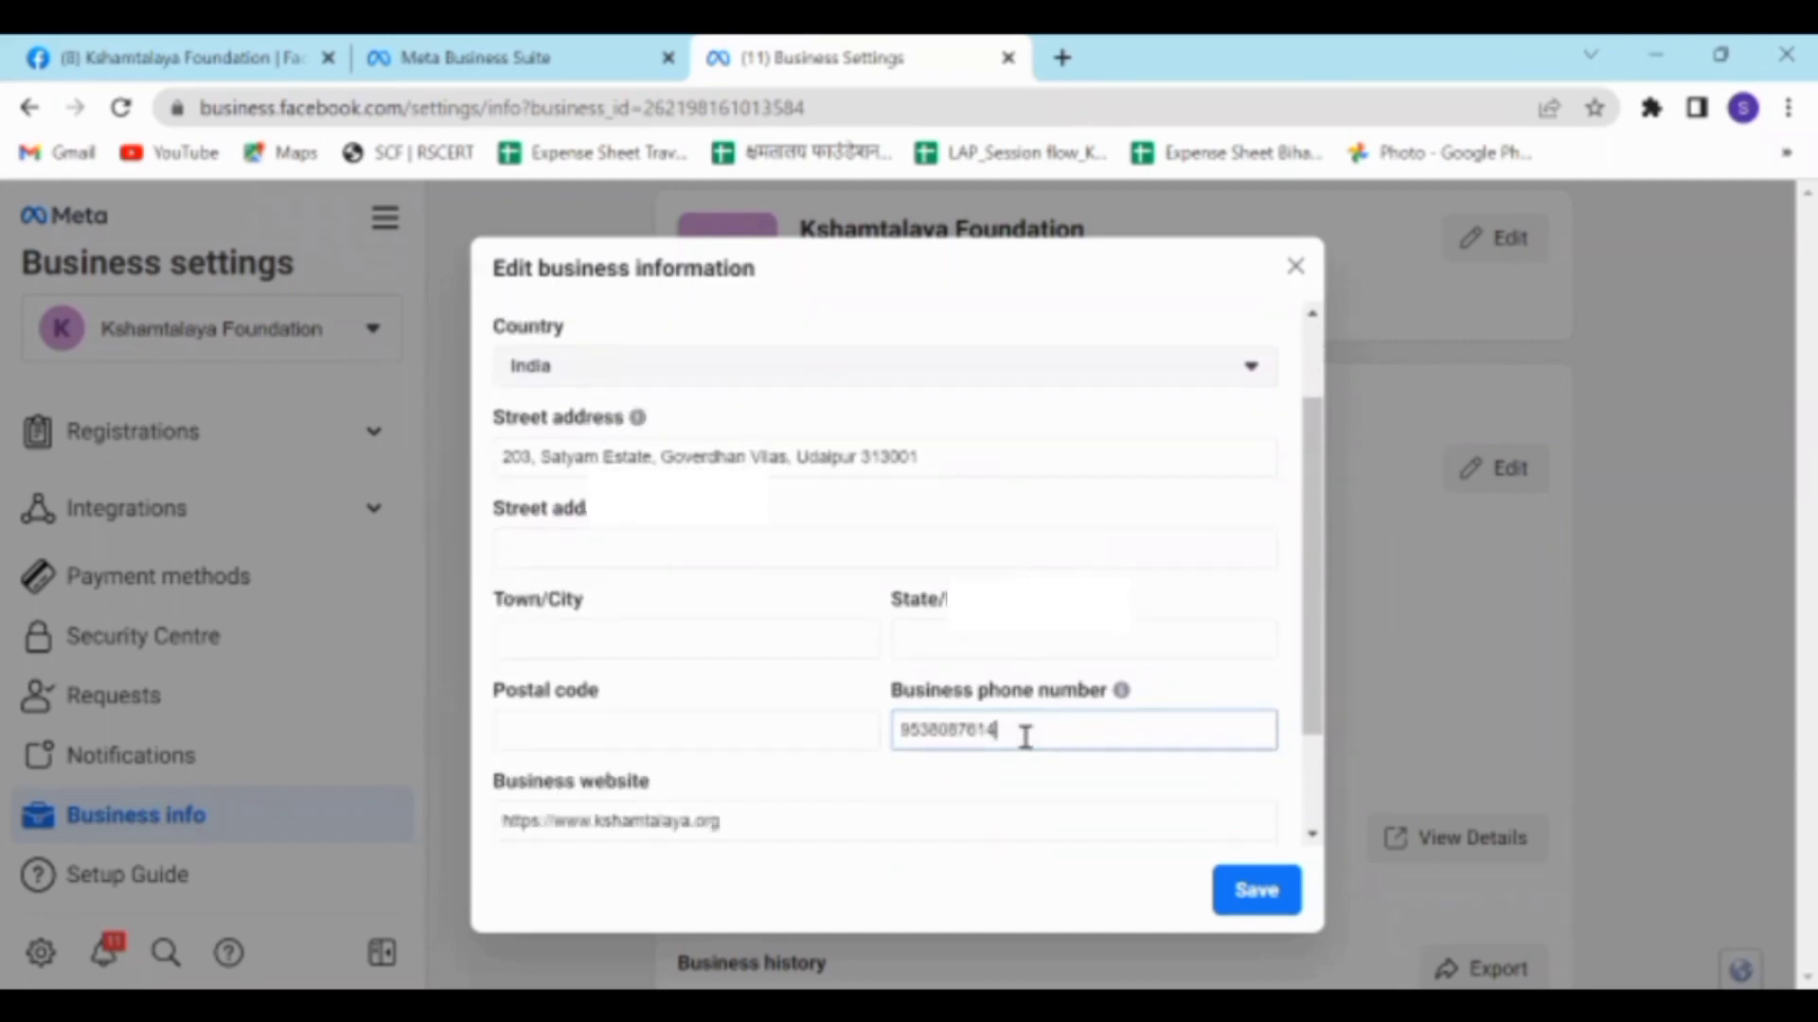
{"action": "double_click", "coordinate": [894, 735]}
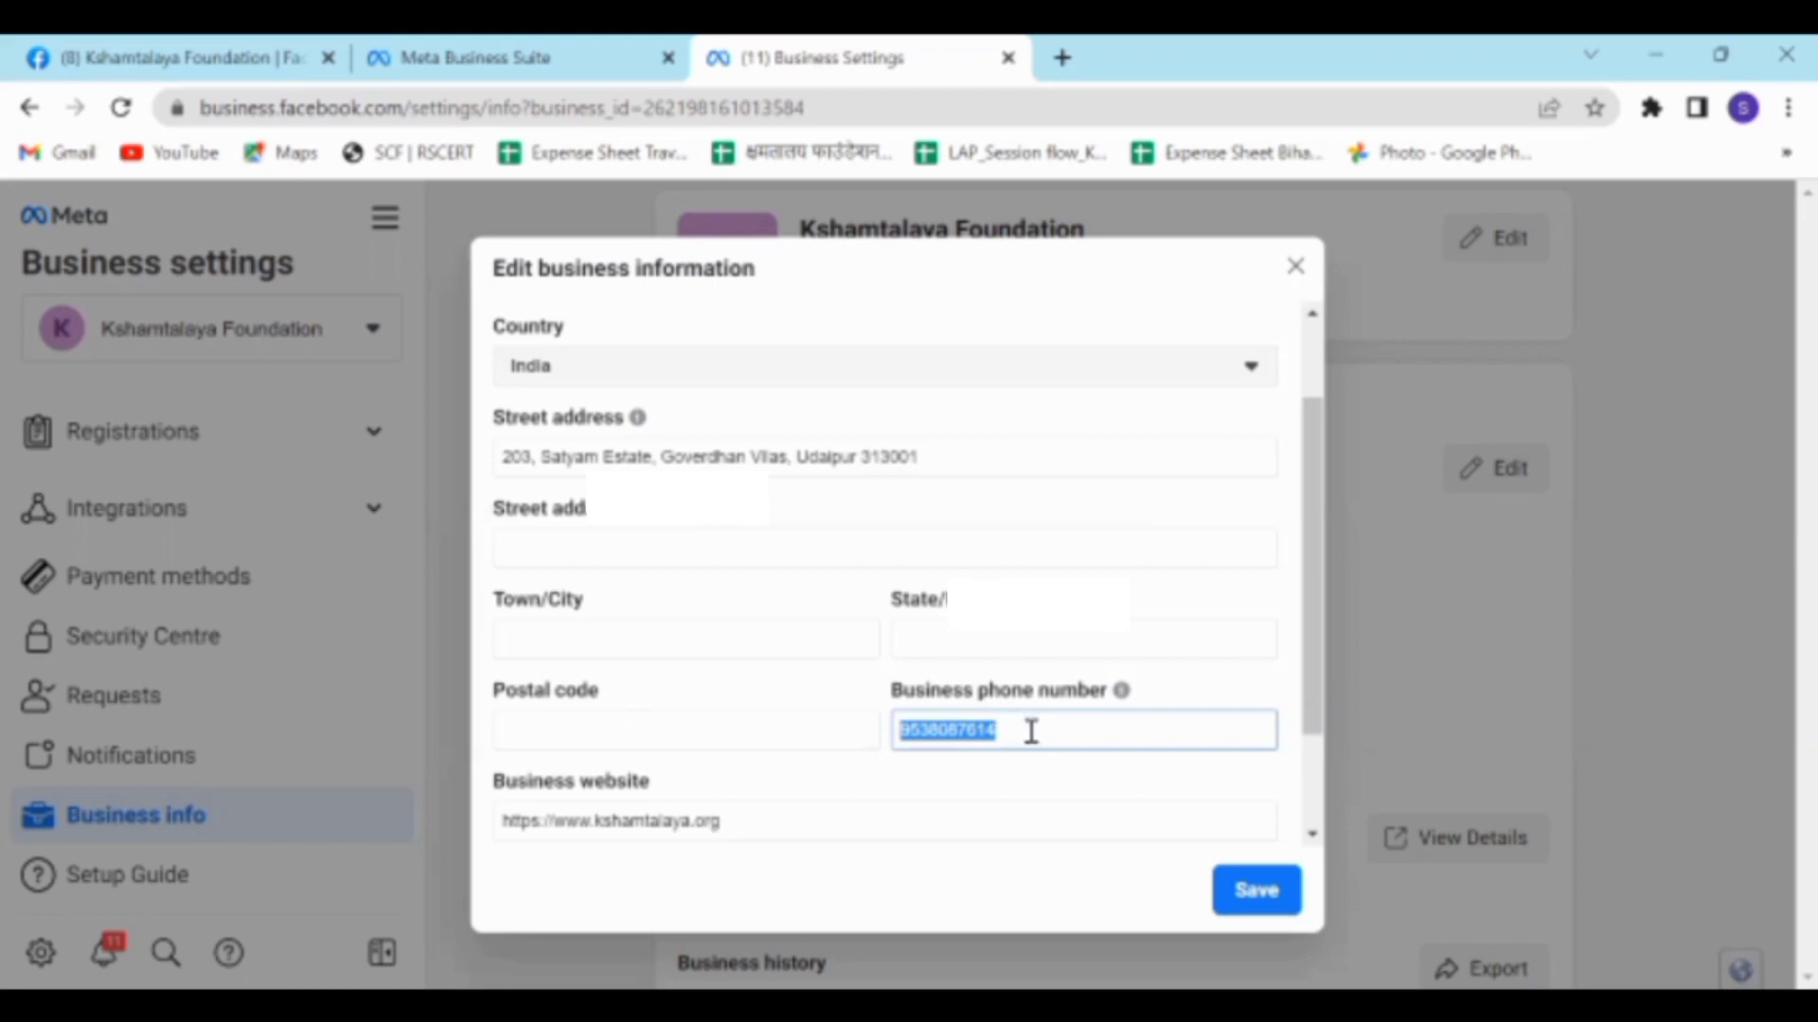
{"action": "left_click", "coordinate": [1032, 732]}
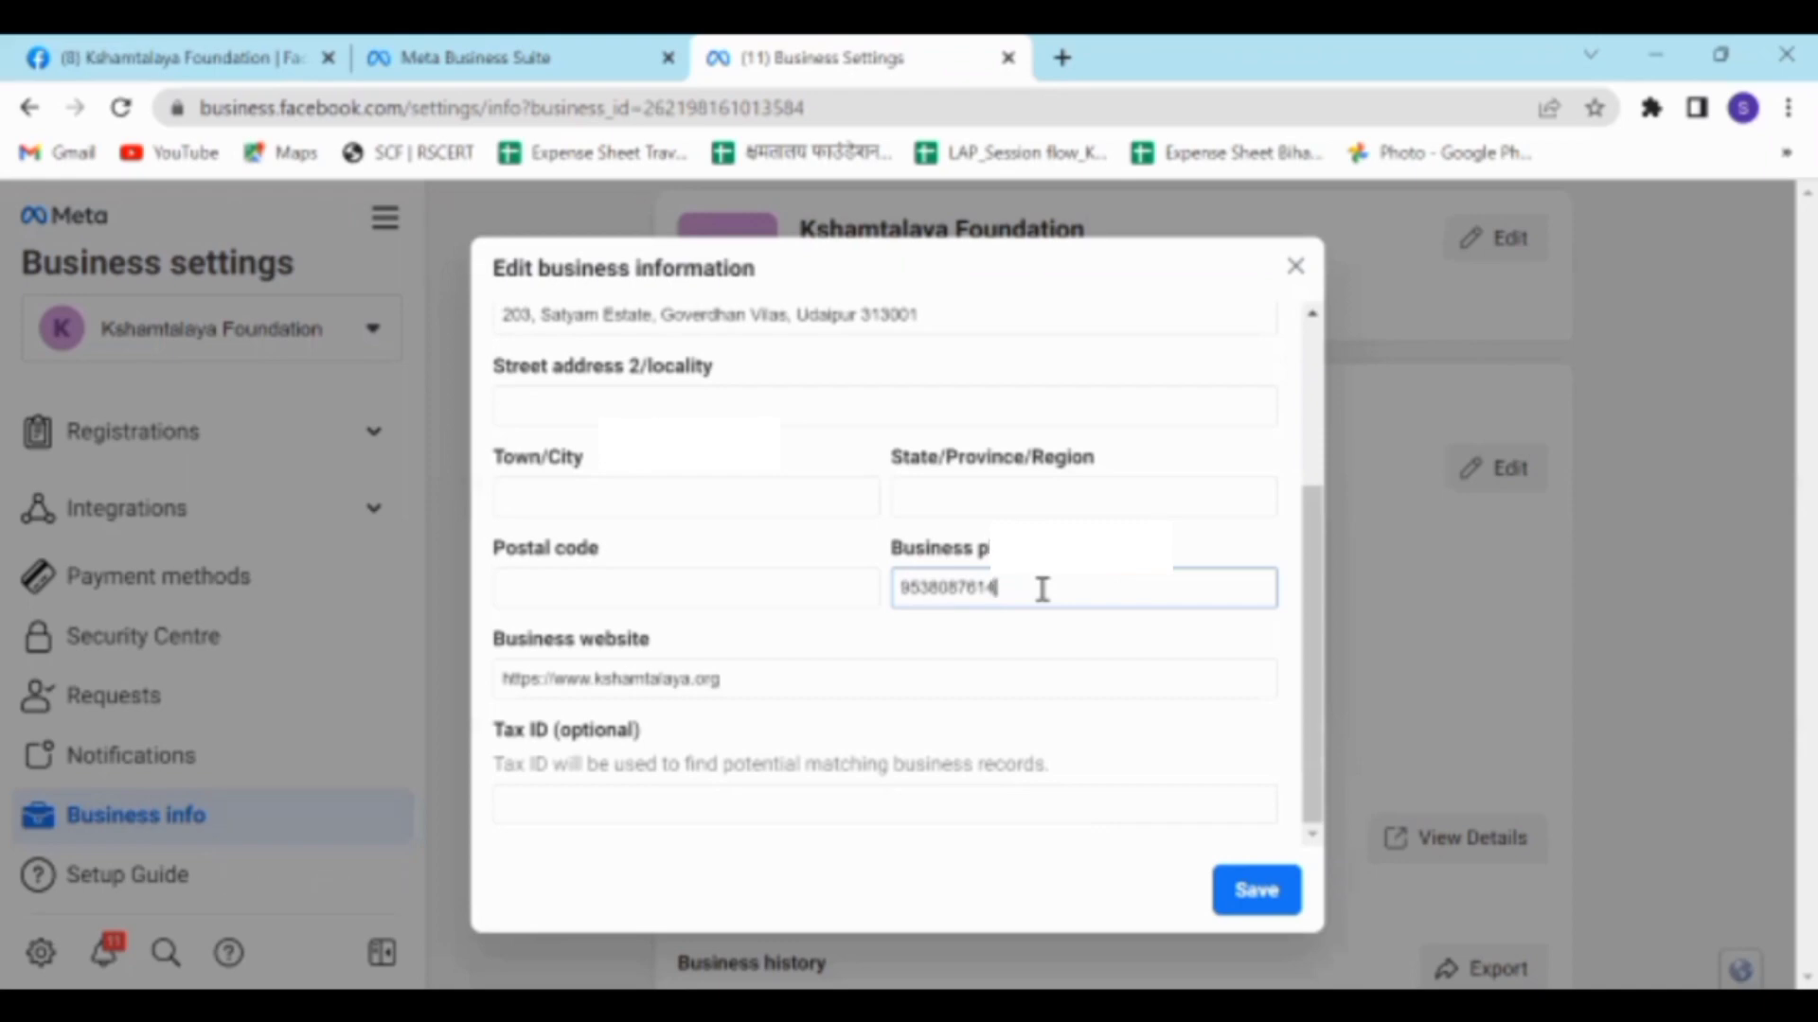
{"action": "scroll", "coordinate": [700, 639], "scroll_direction": "up", "scroll_amount": 1}
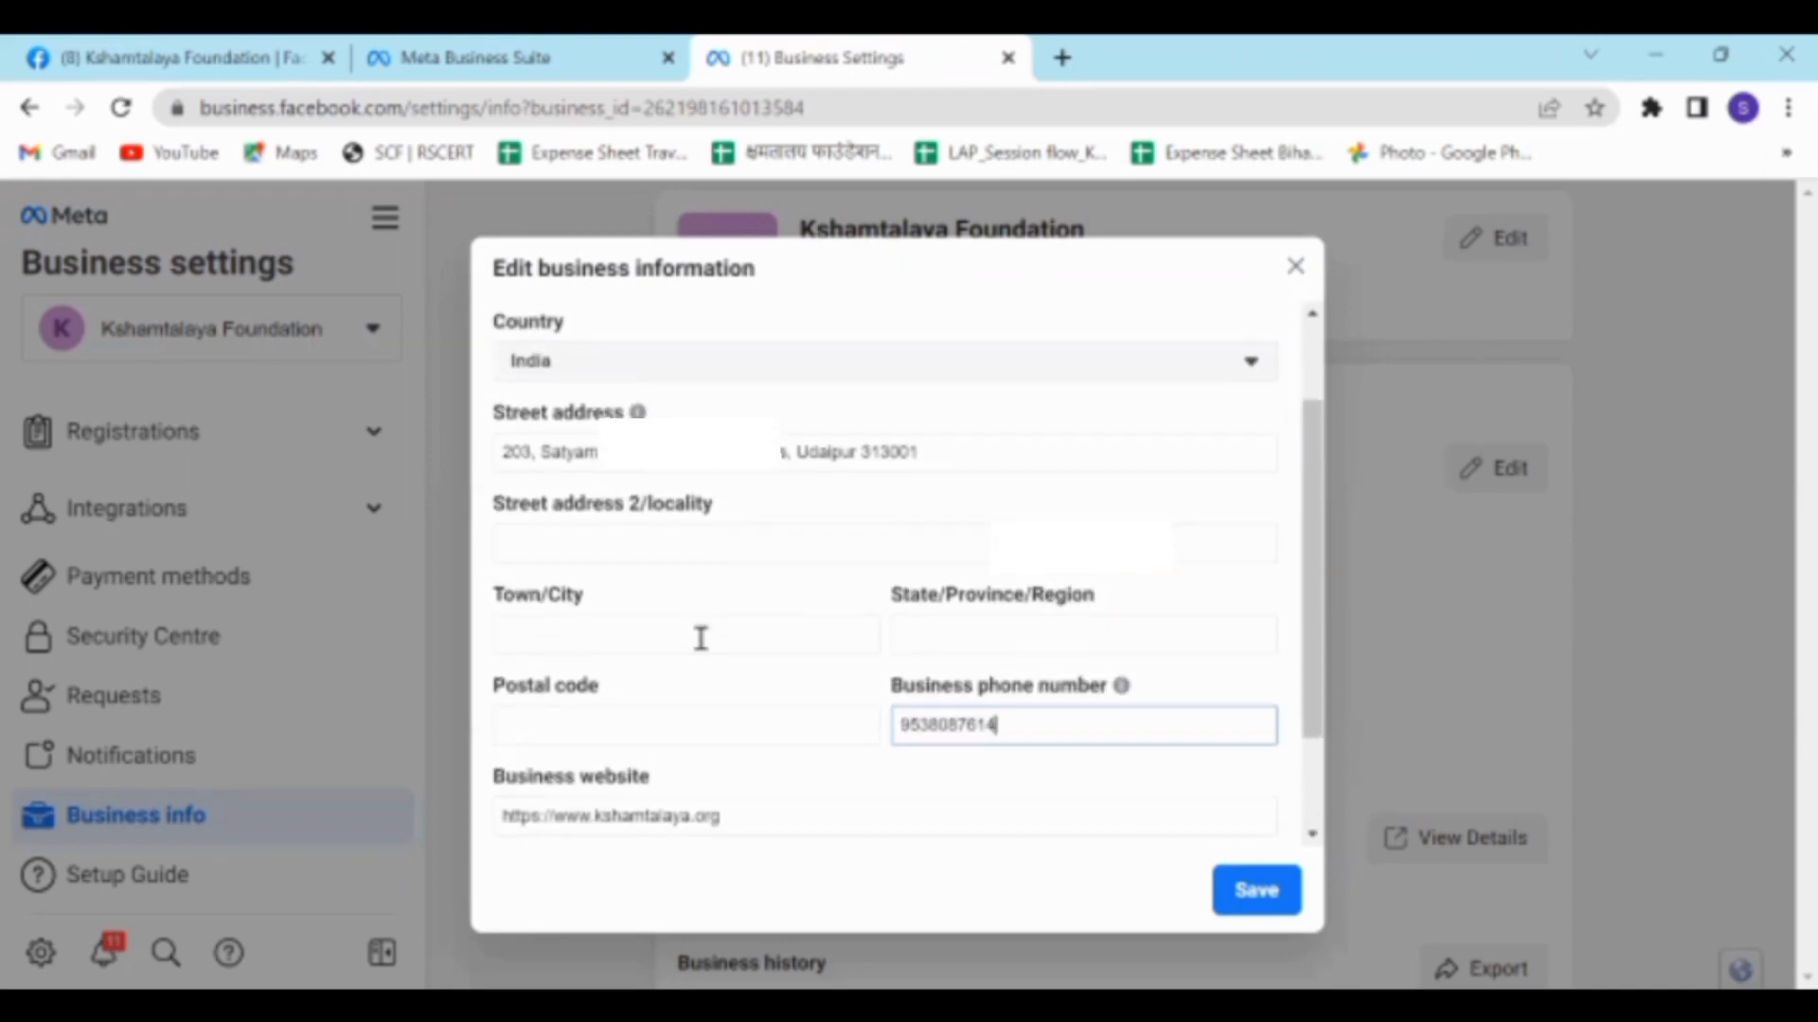
{"action": "left_click", "coordinate": [970, 466]}
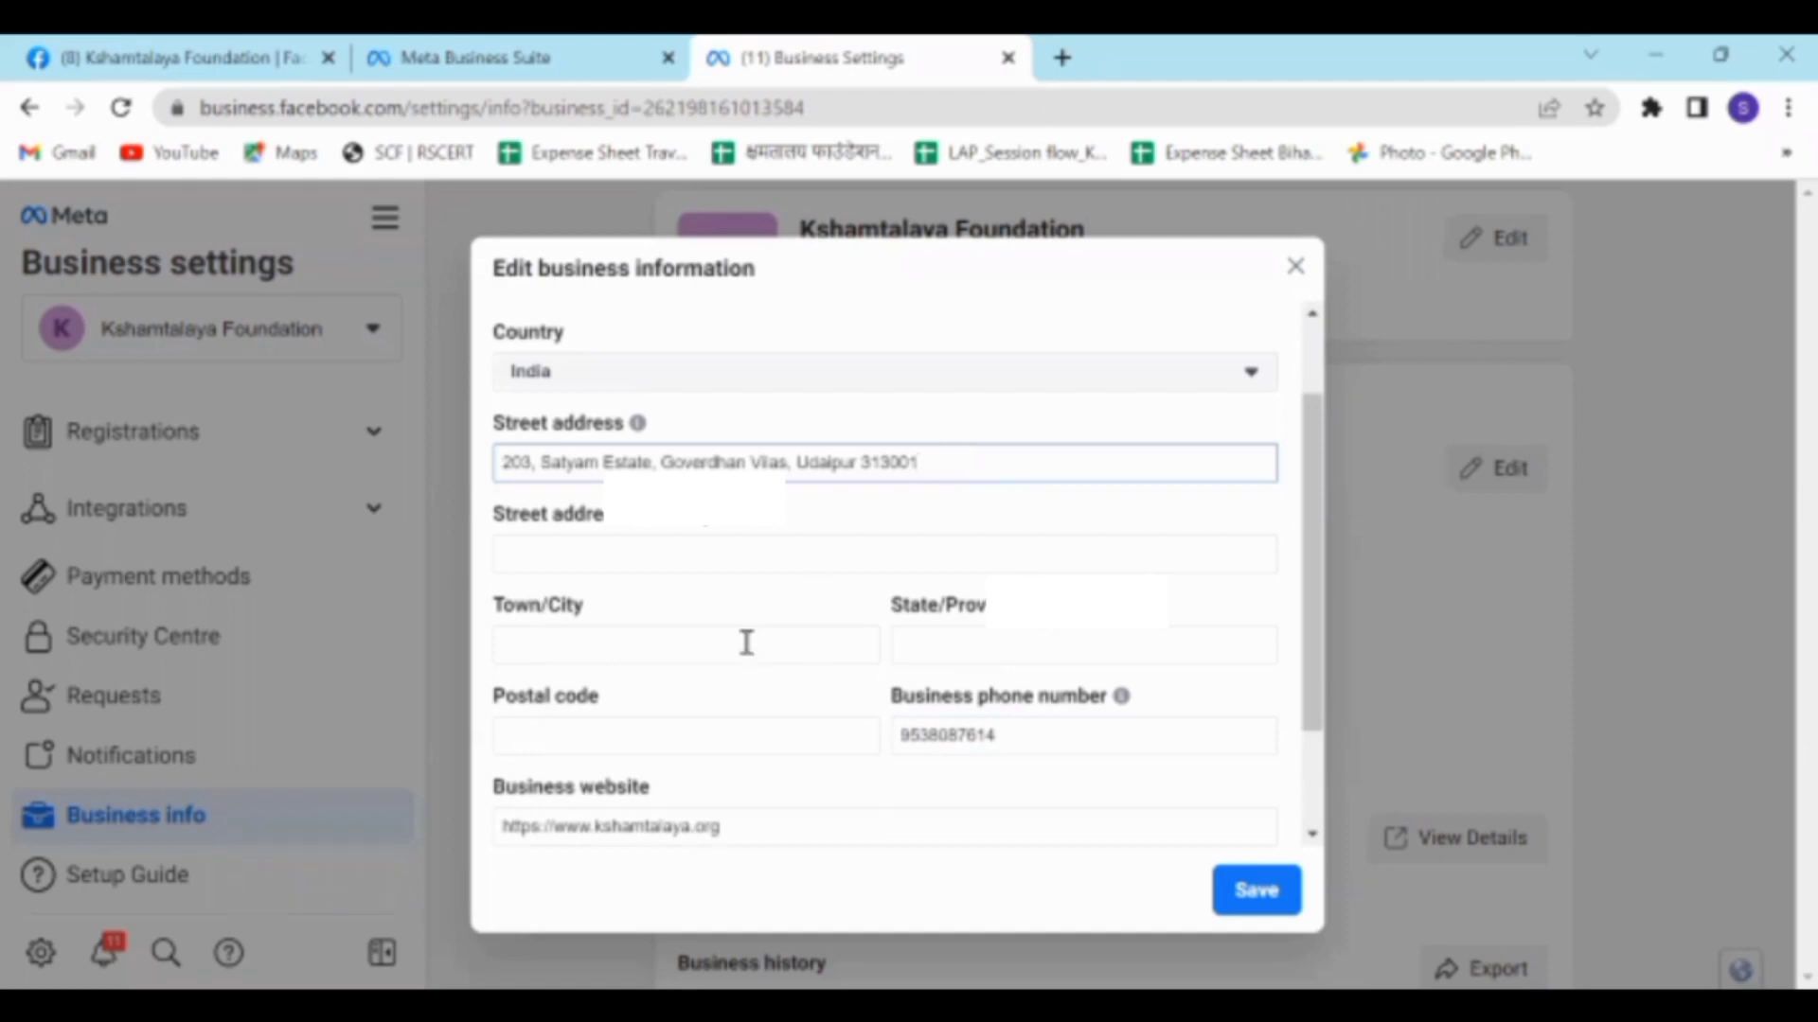
{"action": "scroll", "coordinate": [745, 645], "scroll_direction": "down", "scroll_amount": 1}
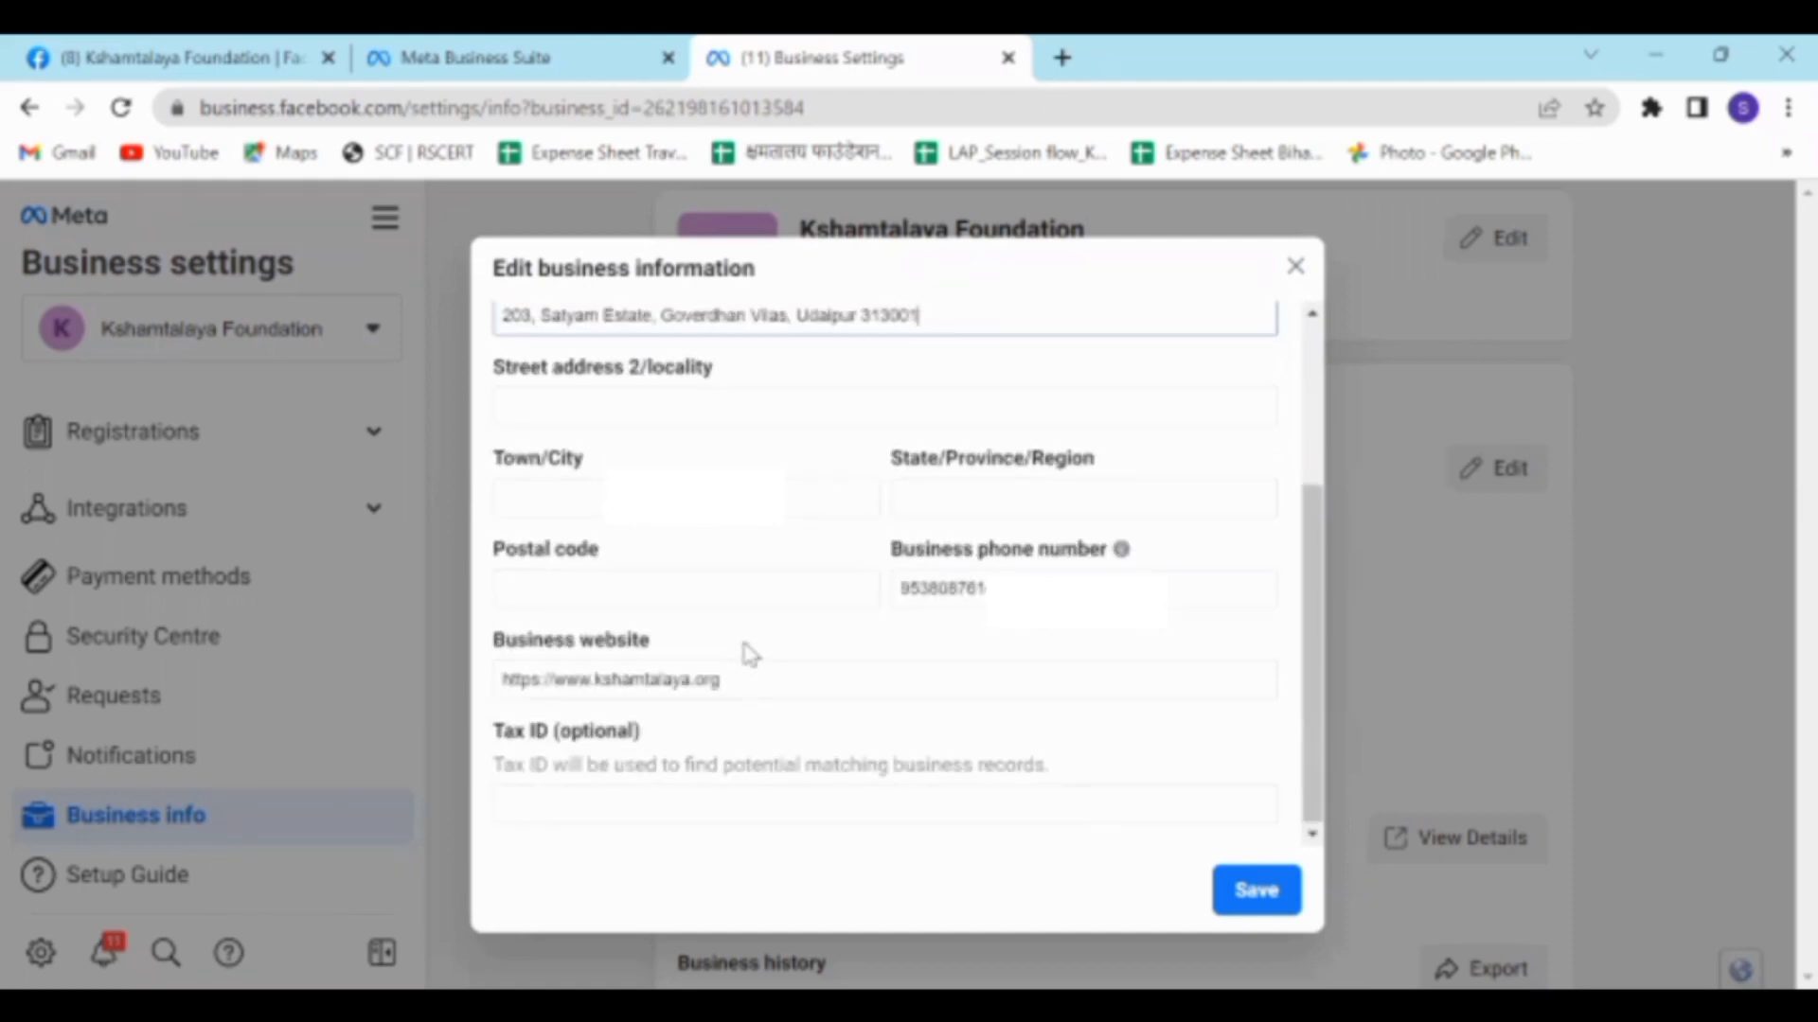
{"action": "scroll", "coordinate": [743, 648], "scroll_direction": "up", "scroll_amount": 1}
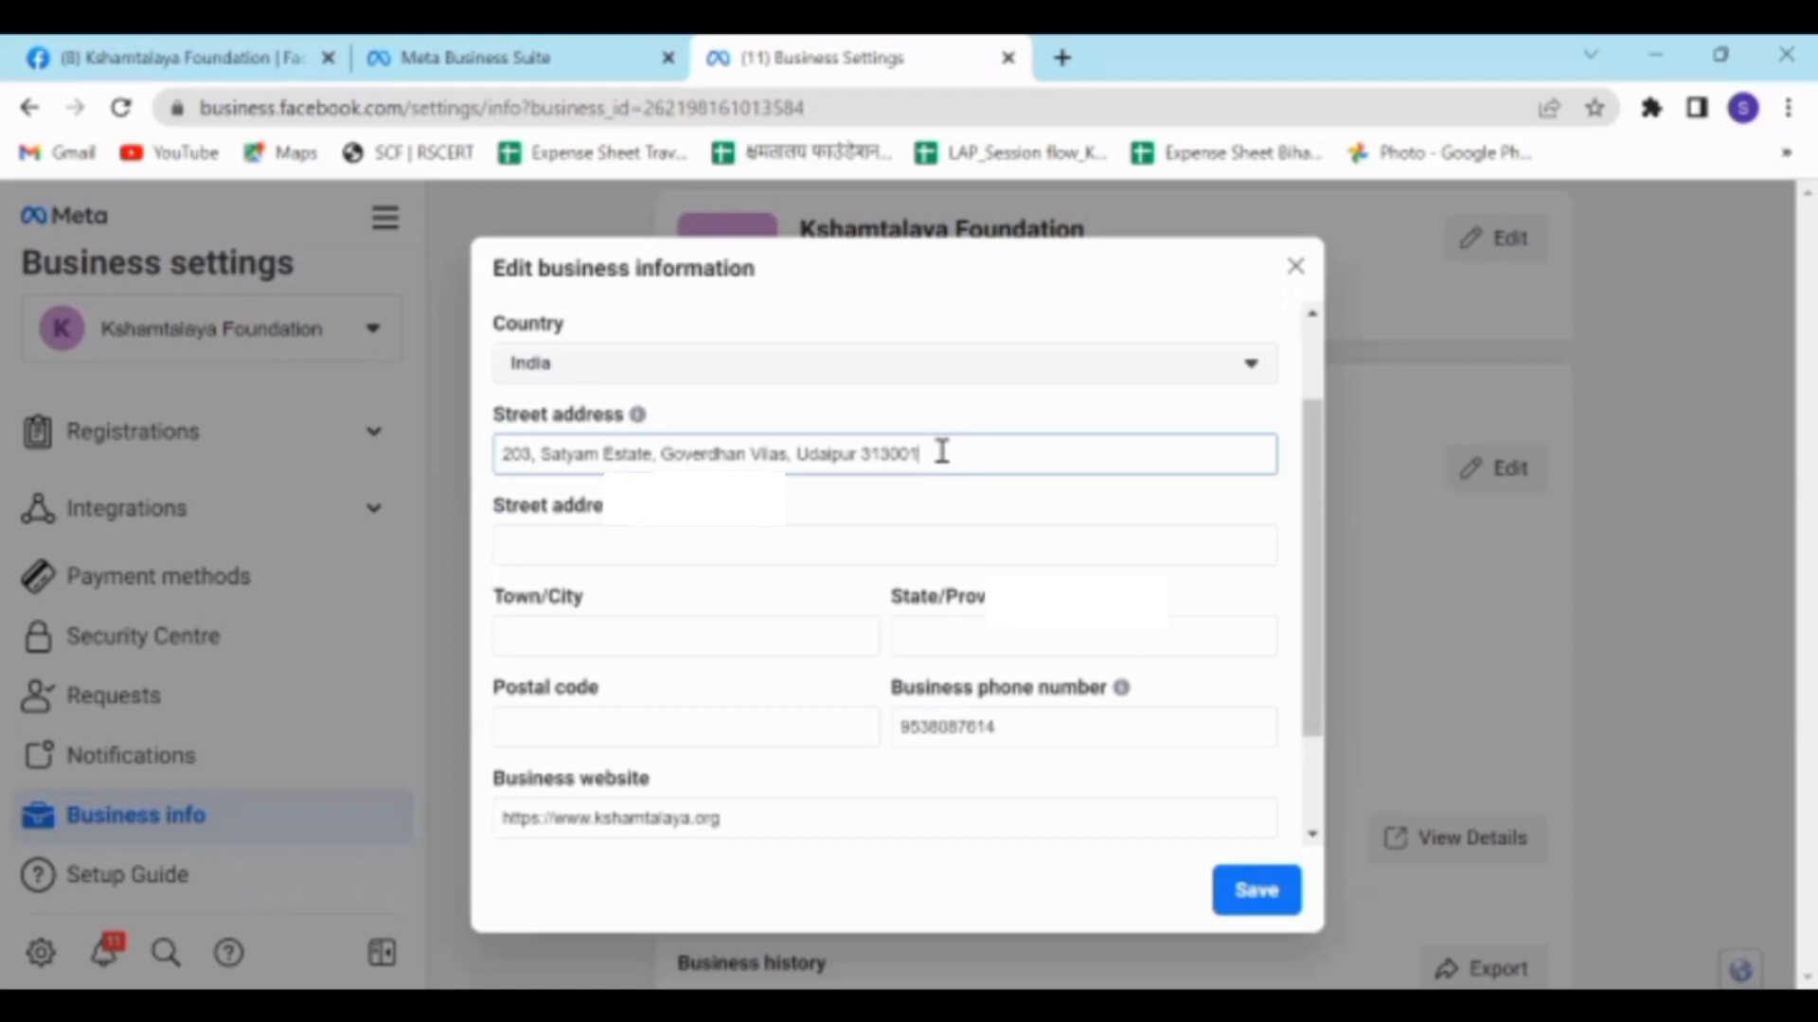
{"action": "left_click_drag", "start_coordinate": [941, 452], "coordinate": [462, 491]}
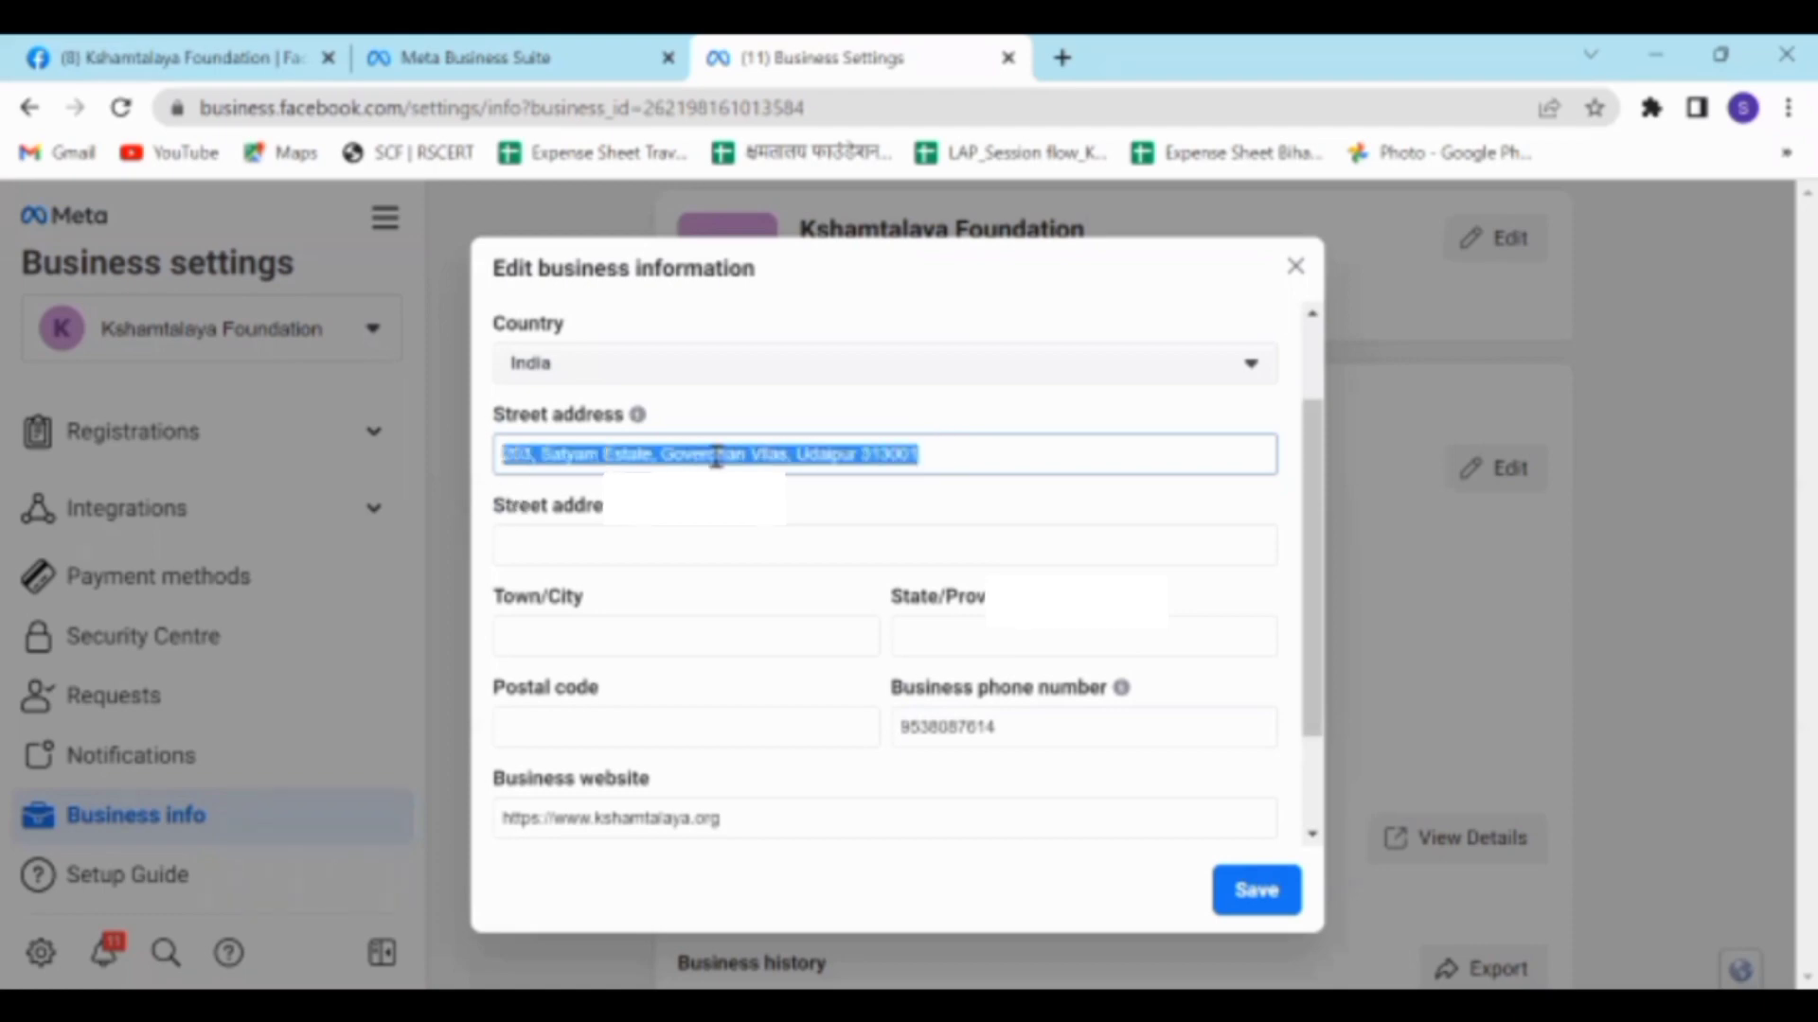
{"action": "left_click", "coordinate": [948, 454]}
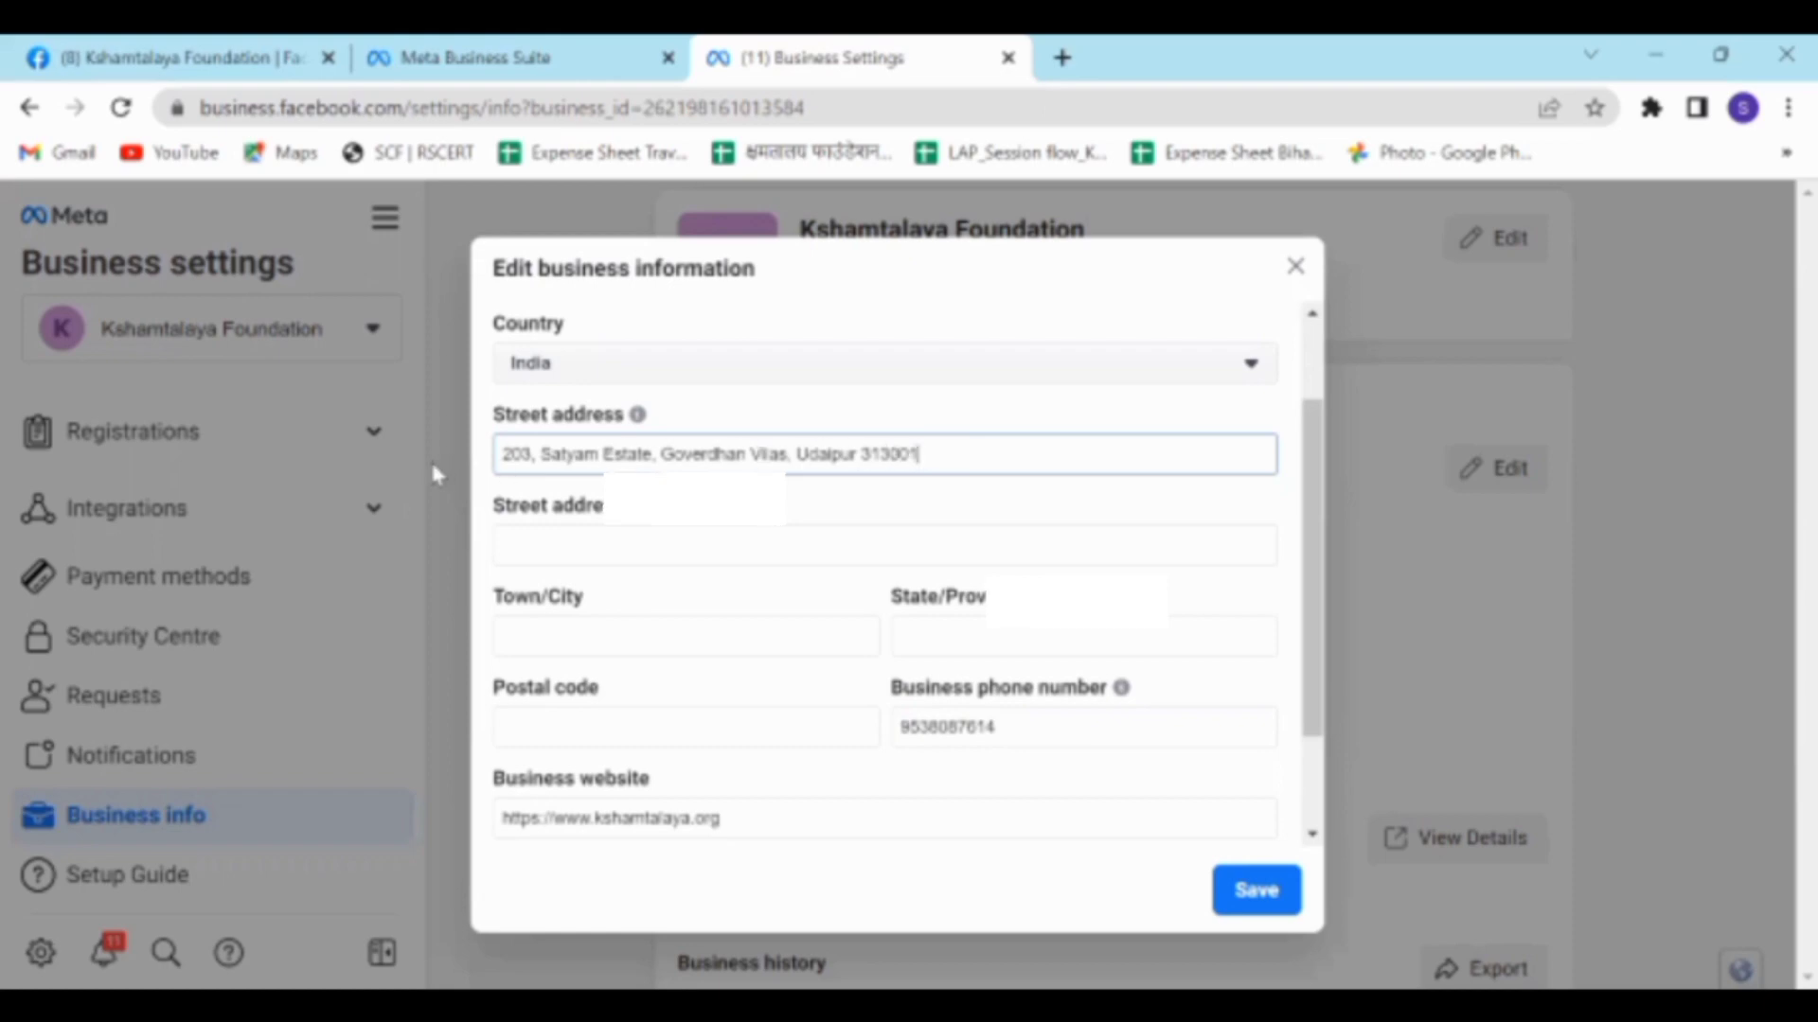
{"action": "key", "text": "ctrl+a"}
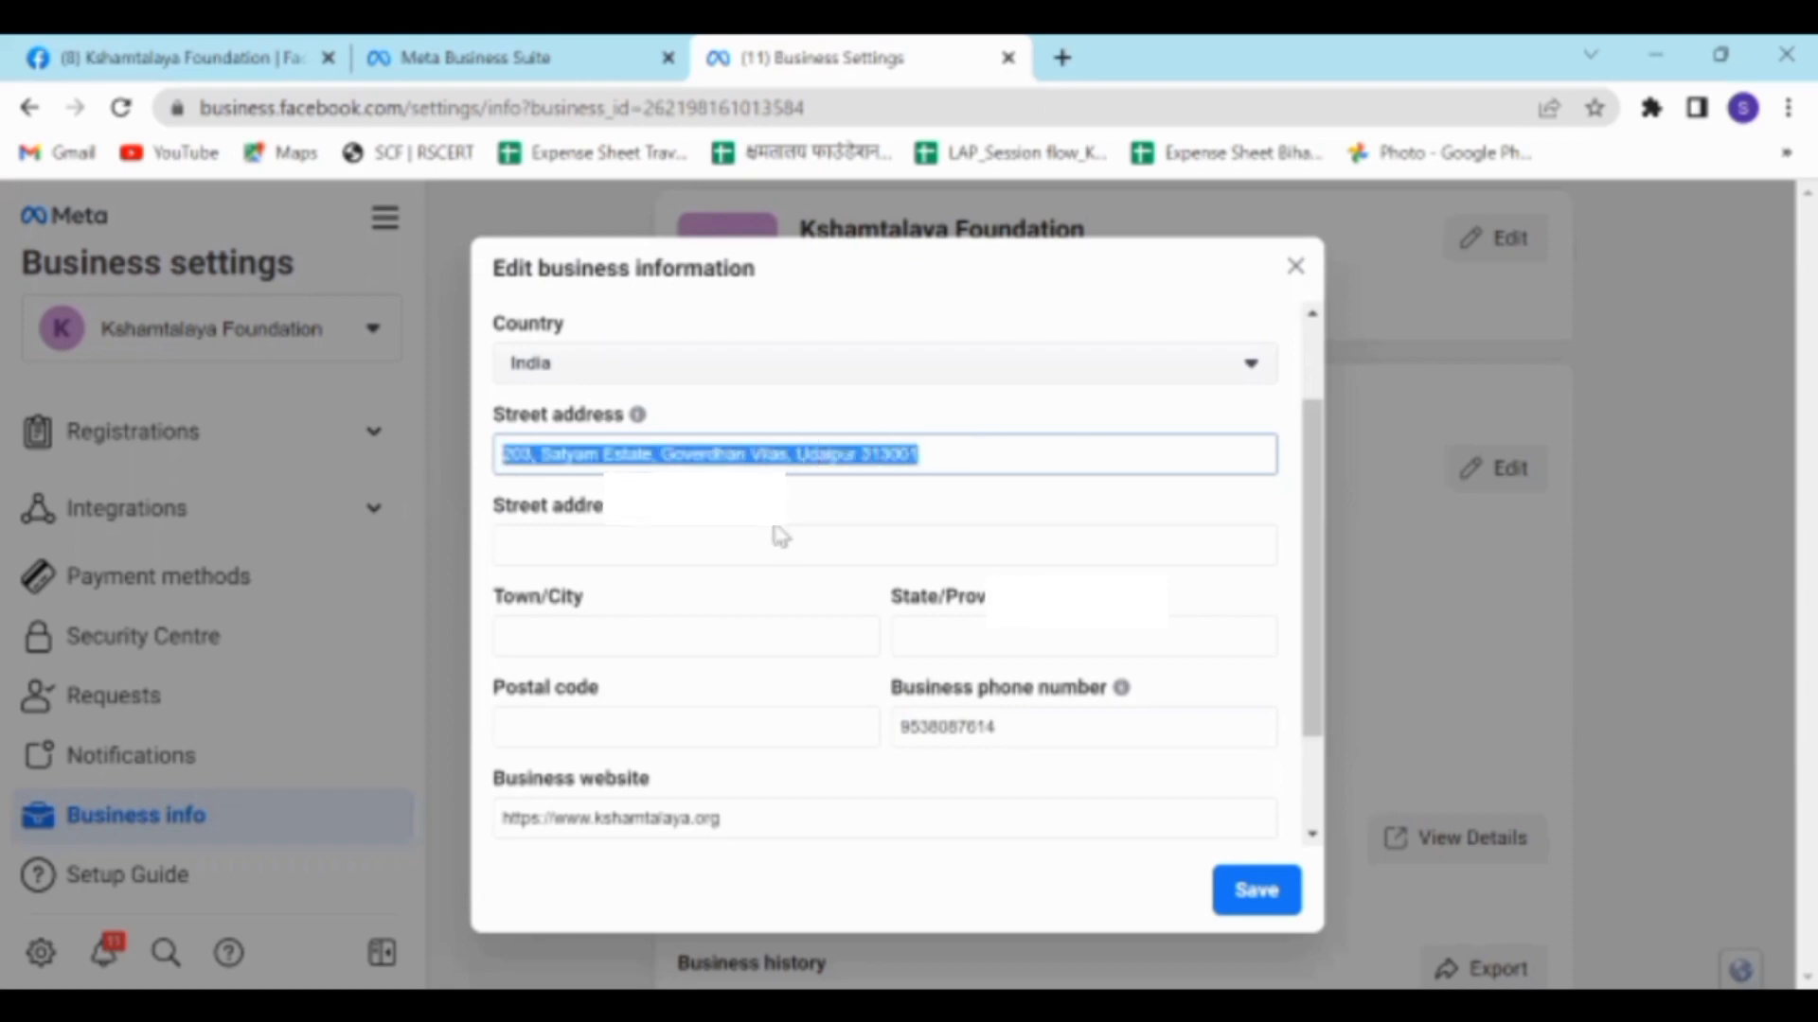
{"action": "scroll", "coordinate": [778, 535], "scroll_direction": "down", "scroll_amount": 1}
{"action": "scroll", "coordinate": [780, 535], "scroll_direction": "up", "scroll_amount": 1}
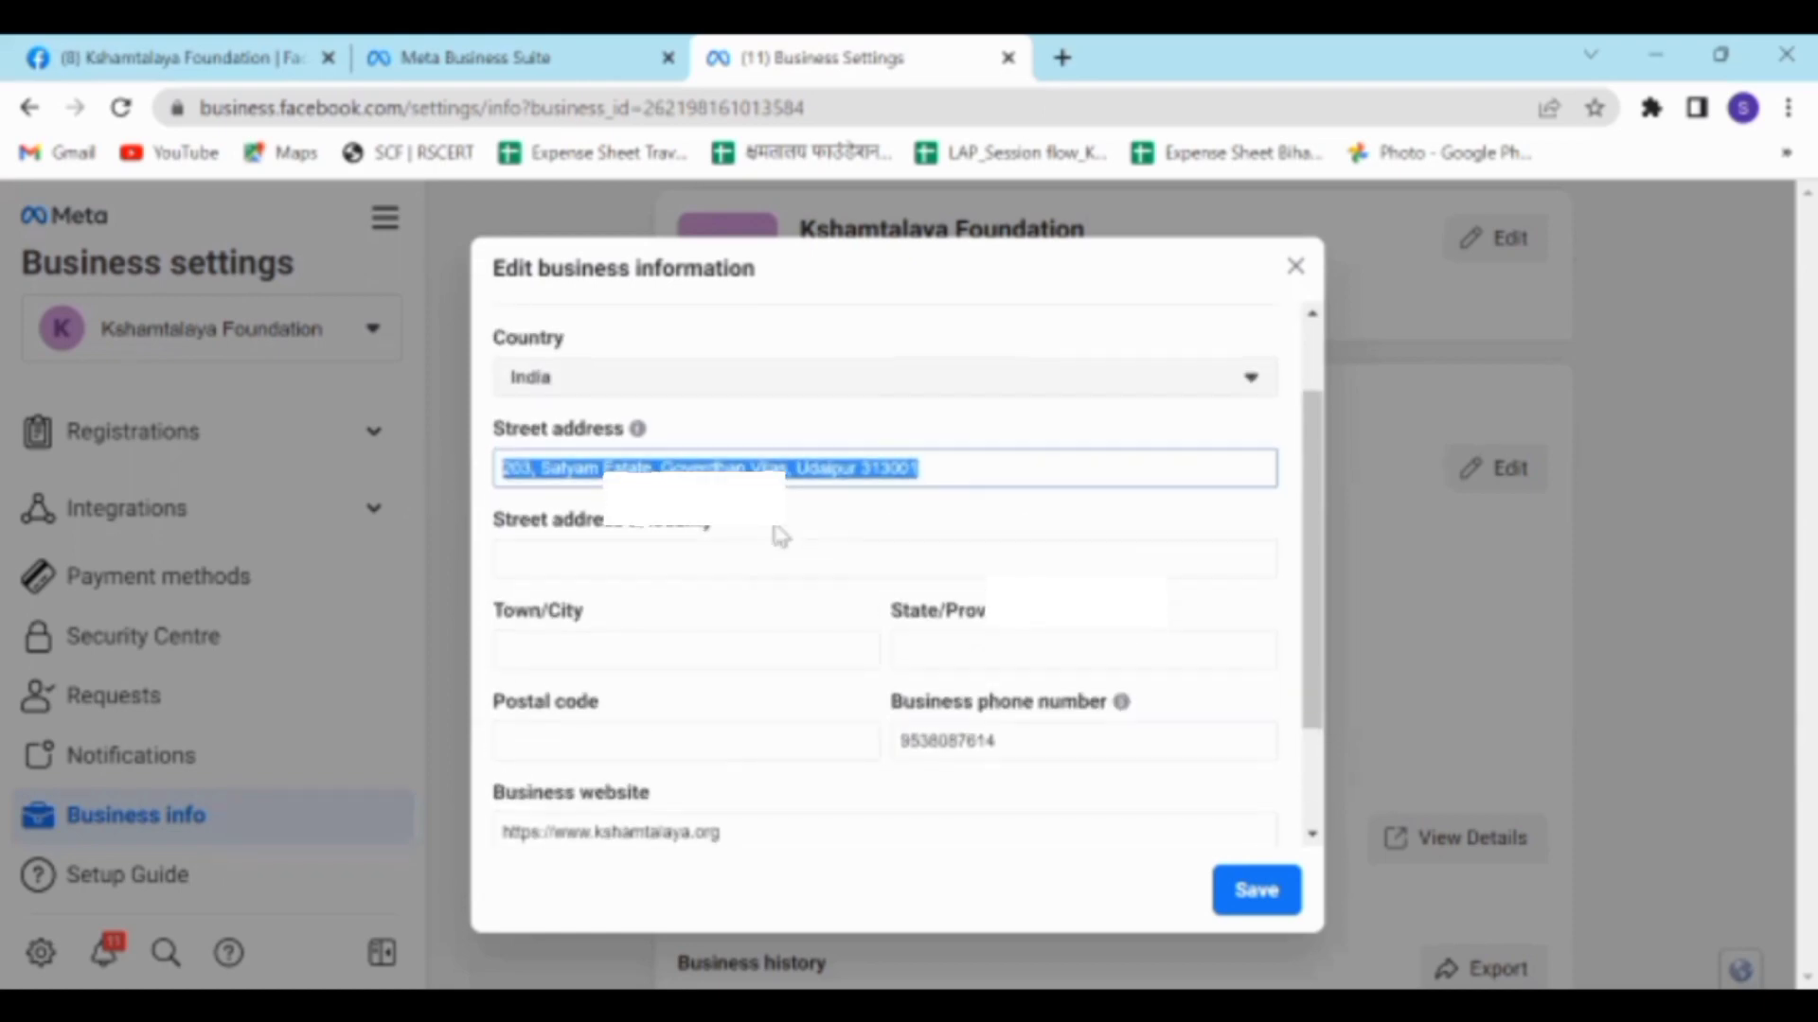
{"action": "scroll", "coordinate": [779, 536], "scroll_direction": "down", "scroll_amount": 2}
{"action": "scroll", "coordinate": [776, 531], "scroll_direction": "down", "scroll_amount": 1}
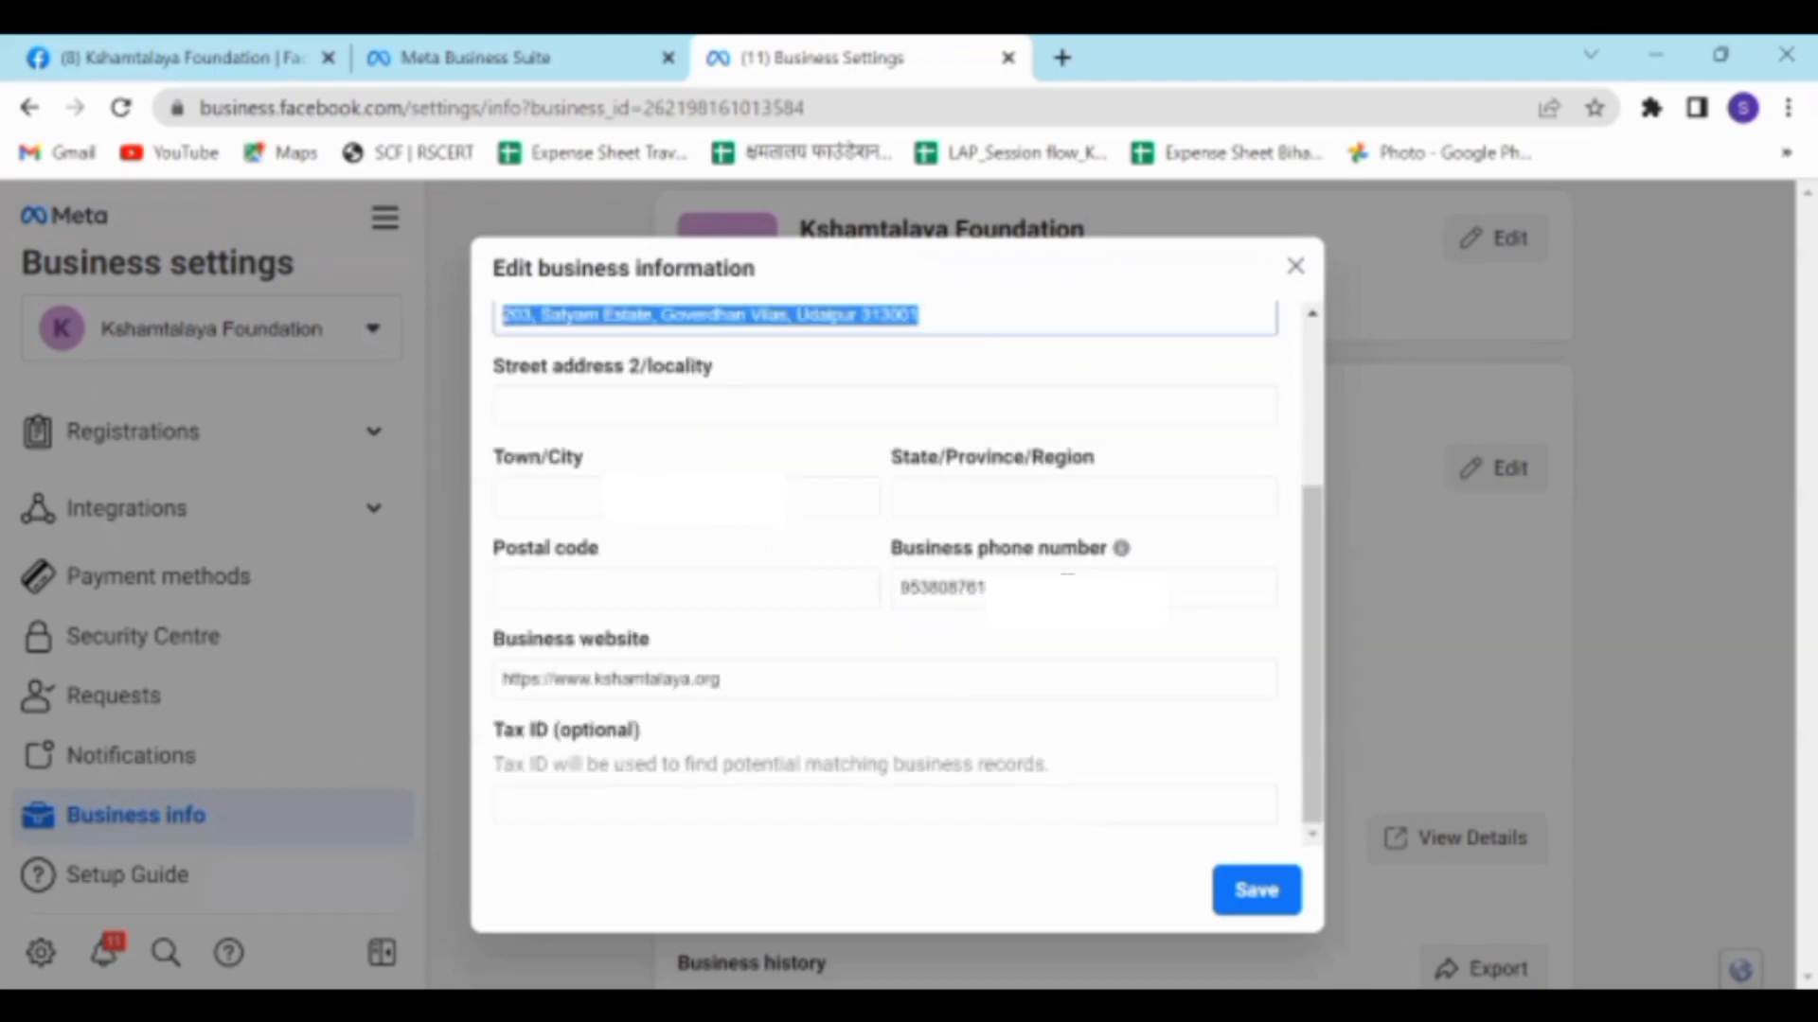
{"action": "left_click", "coordinate": [1063, 588]}
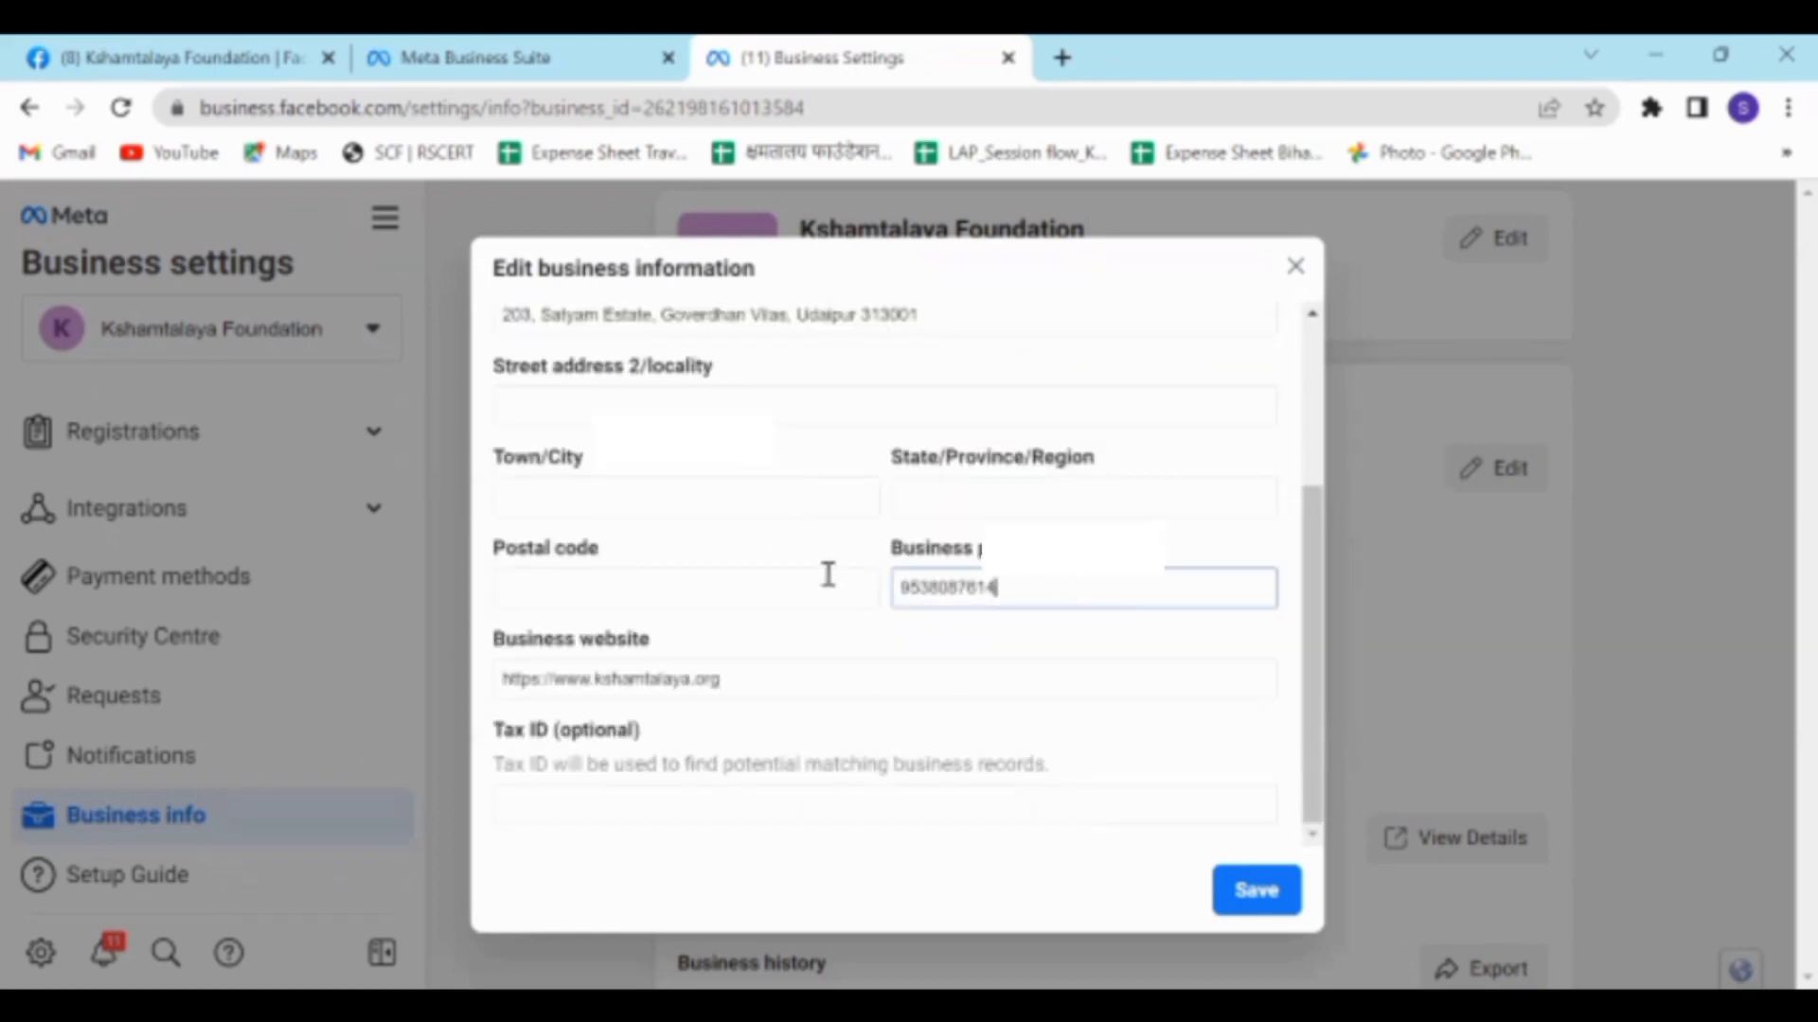
{"action": "scroll", "coordinate": [852, 568], "scroll_direction": "up", "scroll_amount": 4}
{"action": "left_click", "coordinate": [960, 568]}
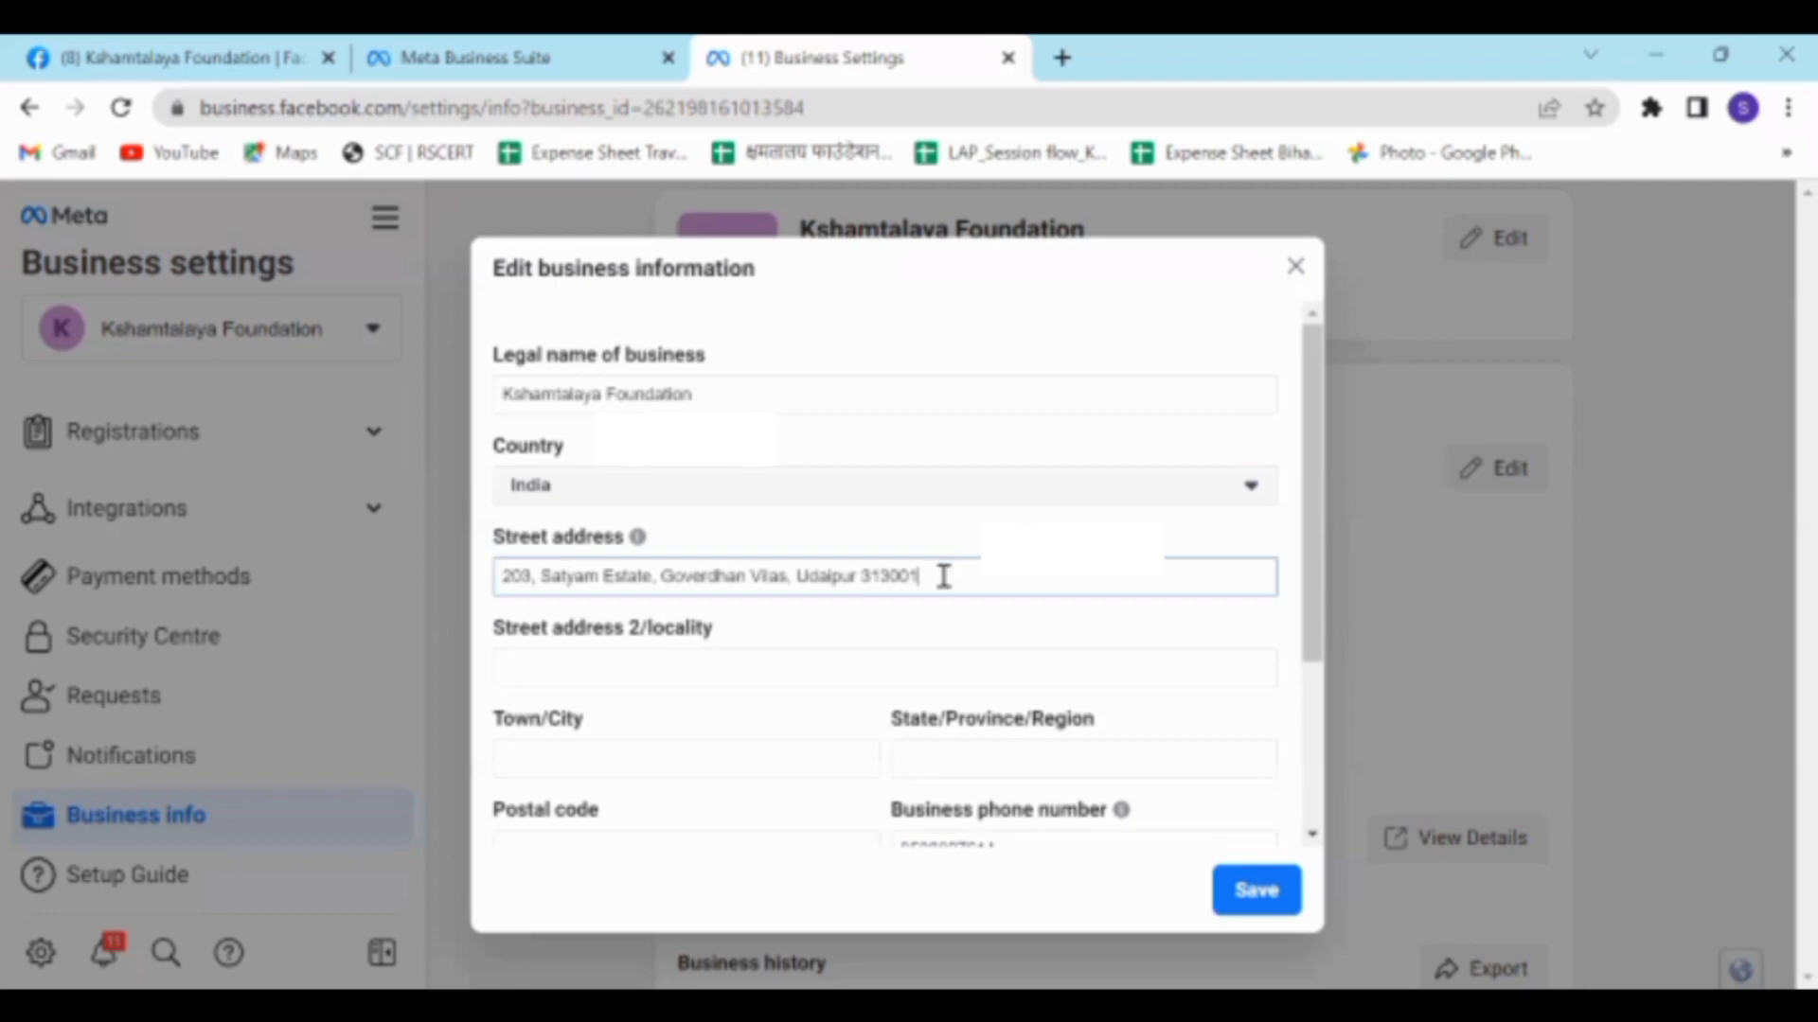
{"action": "left_click_drag", "start_coordinate": [944, 575], "coordinate": [484, 582]}
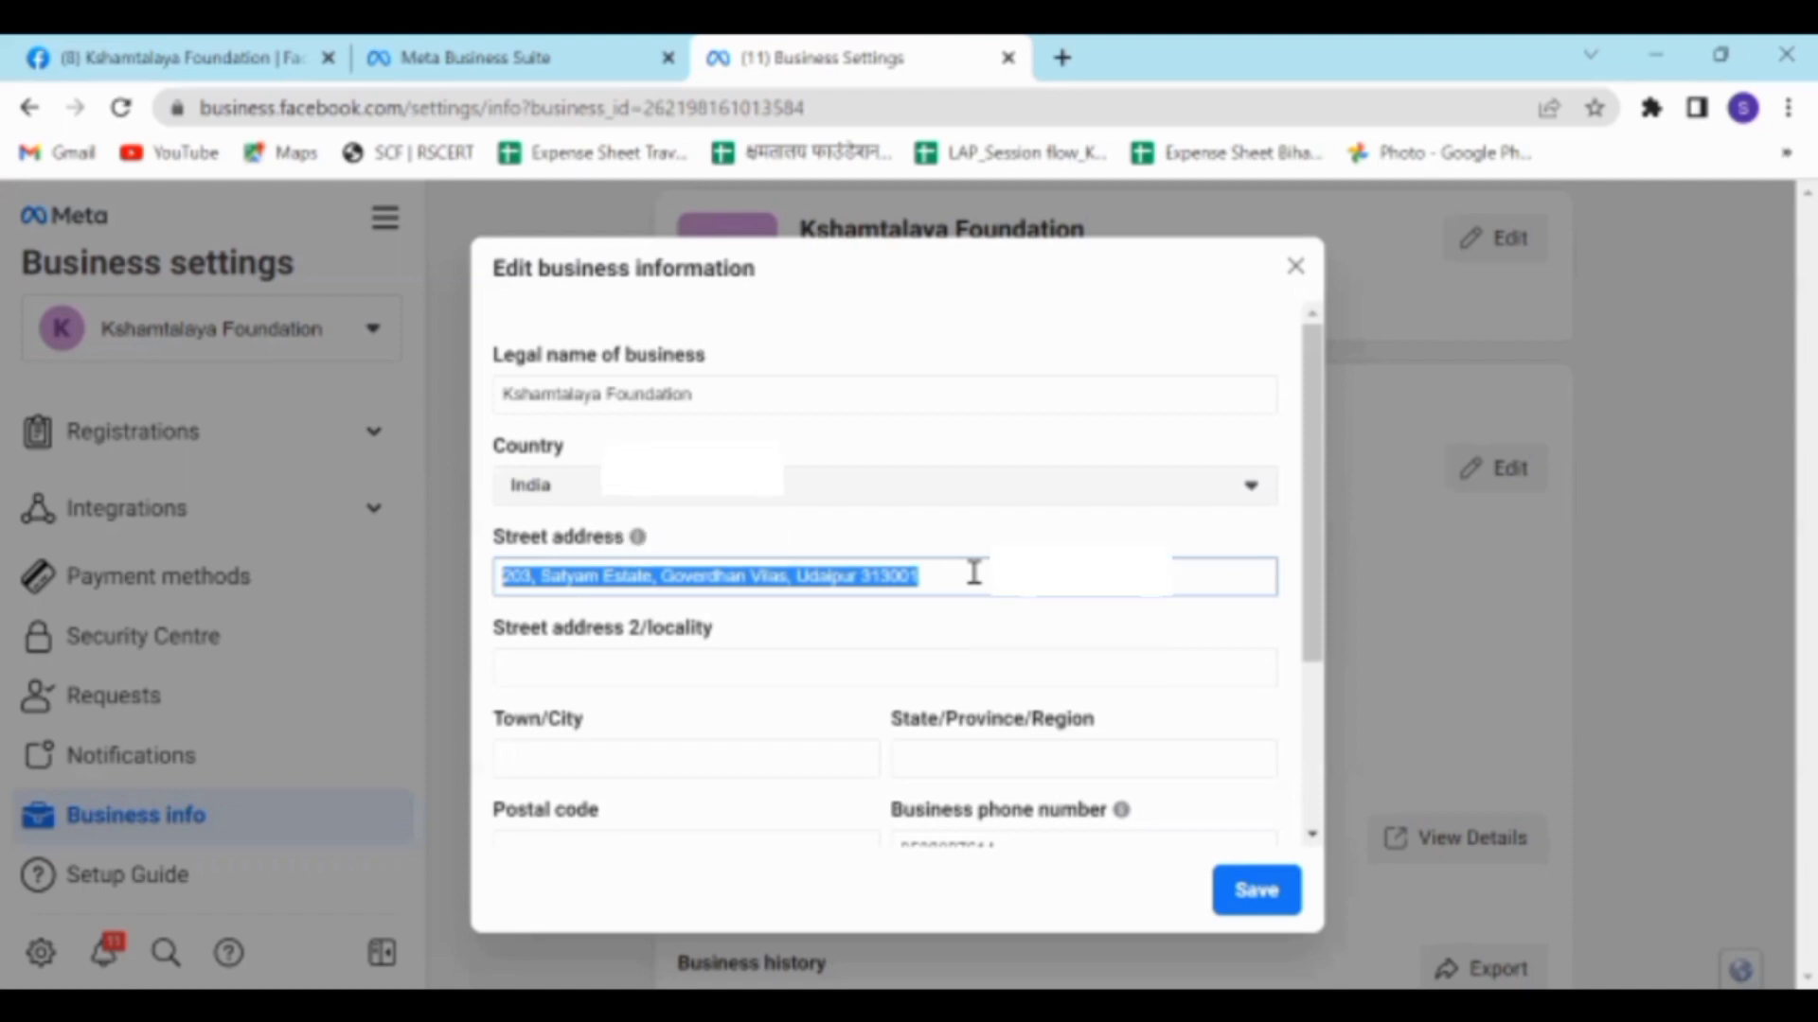
{"action": "scroll", "coordinate": [975, 573], "scroll_direction": "down", "scroll_amount": 3}
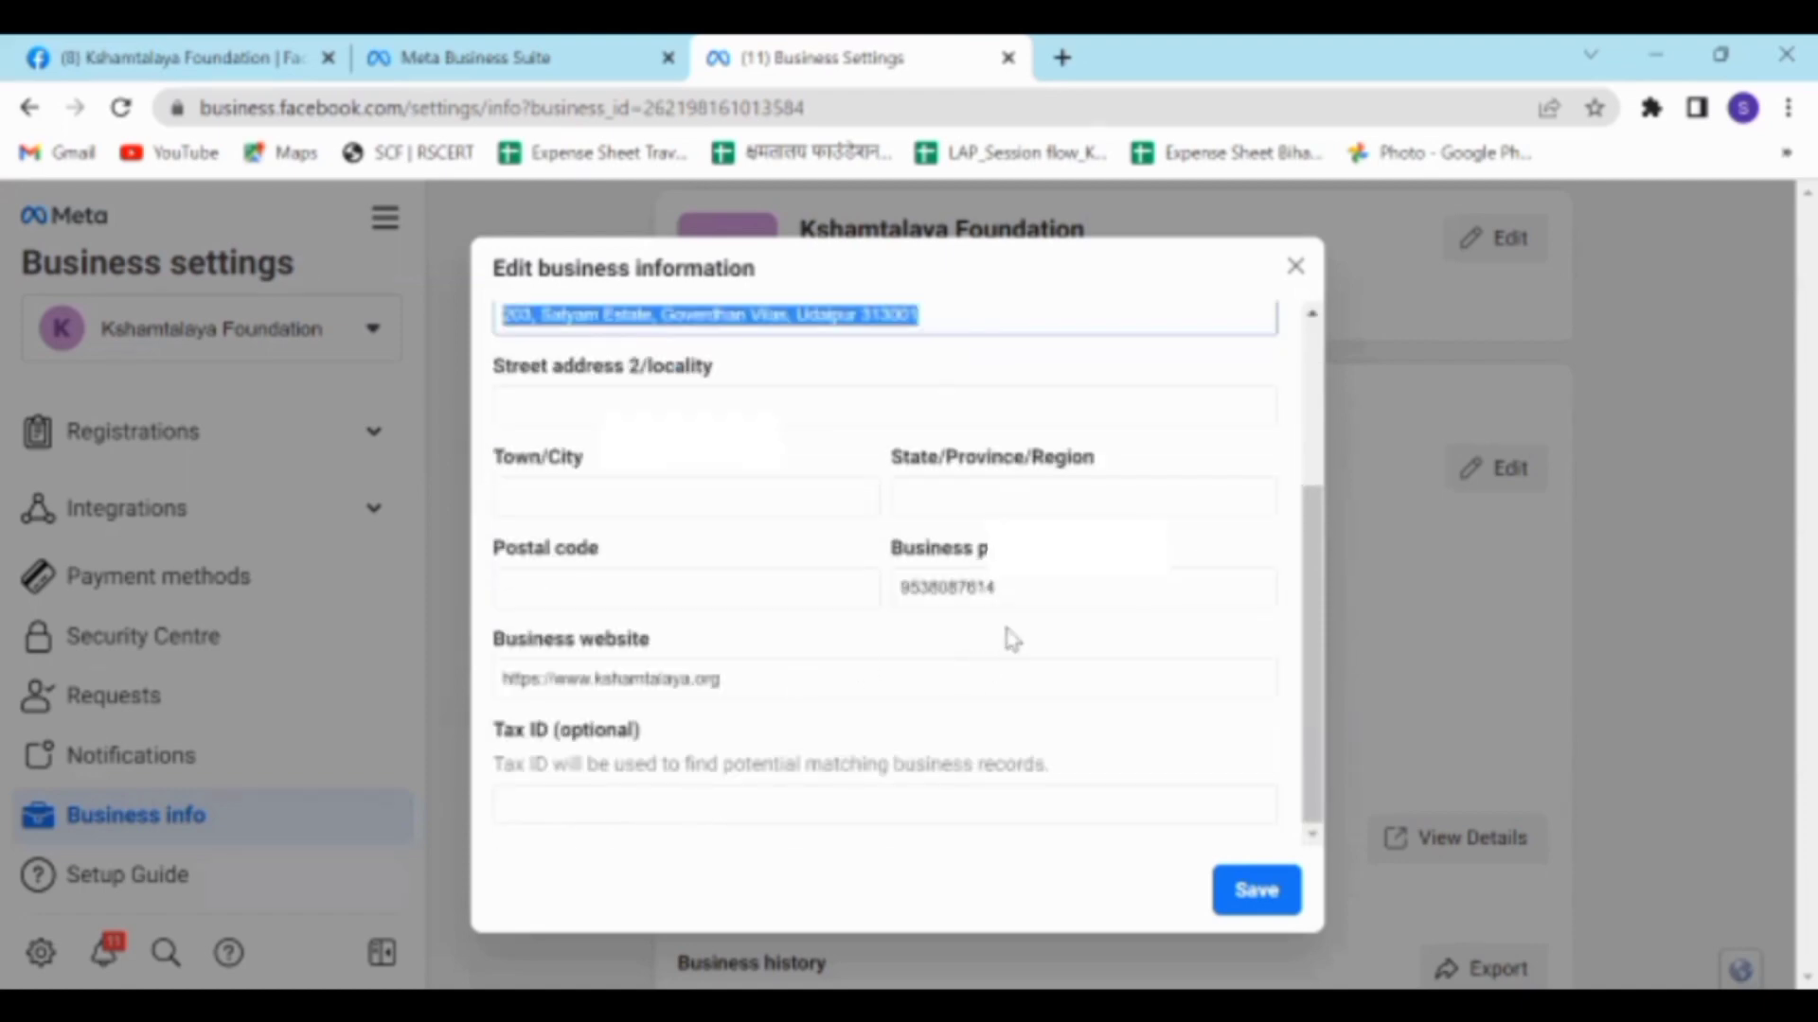
{"action": "left_click", "coordinate": [1018, 589]}
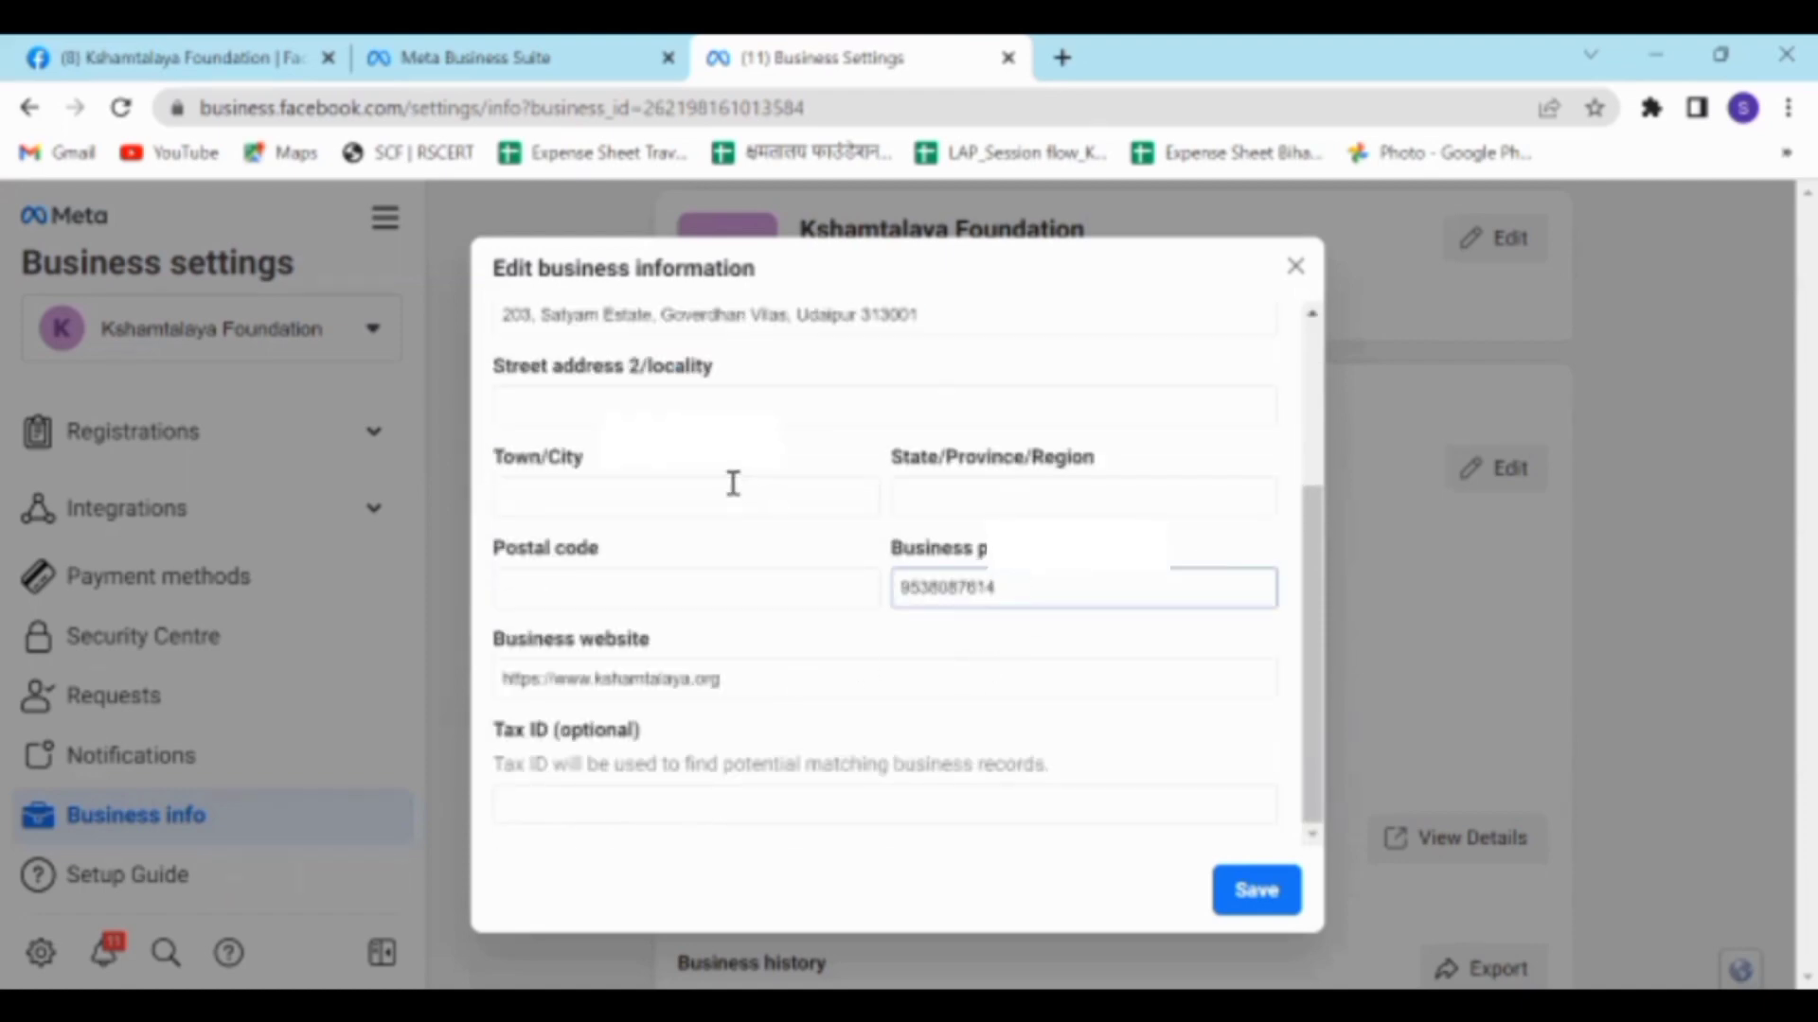
Fill postal code 313001 from the autofill suggestion, split the address fields, and save
{"action": "left_click", "coordinate": [639, 587]}
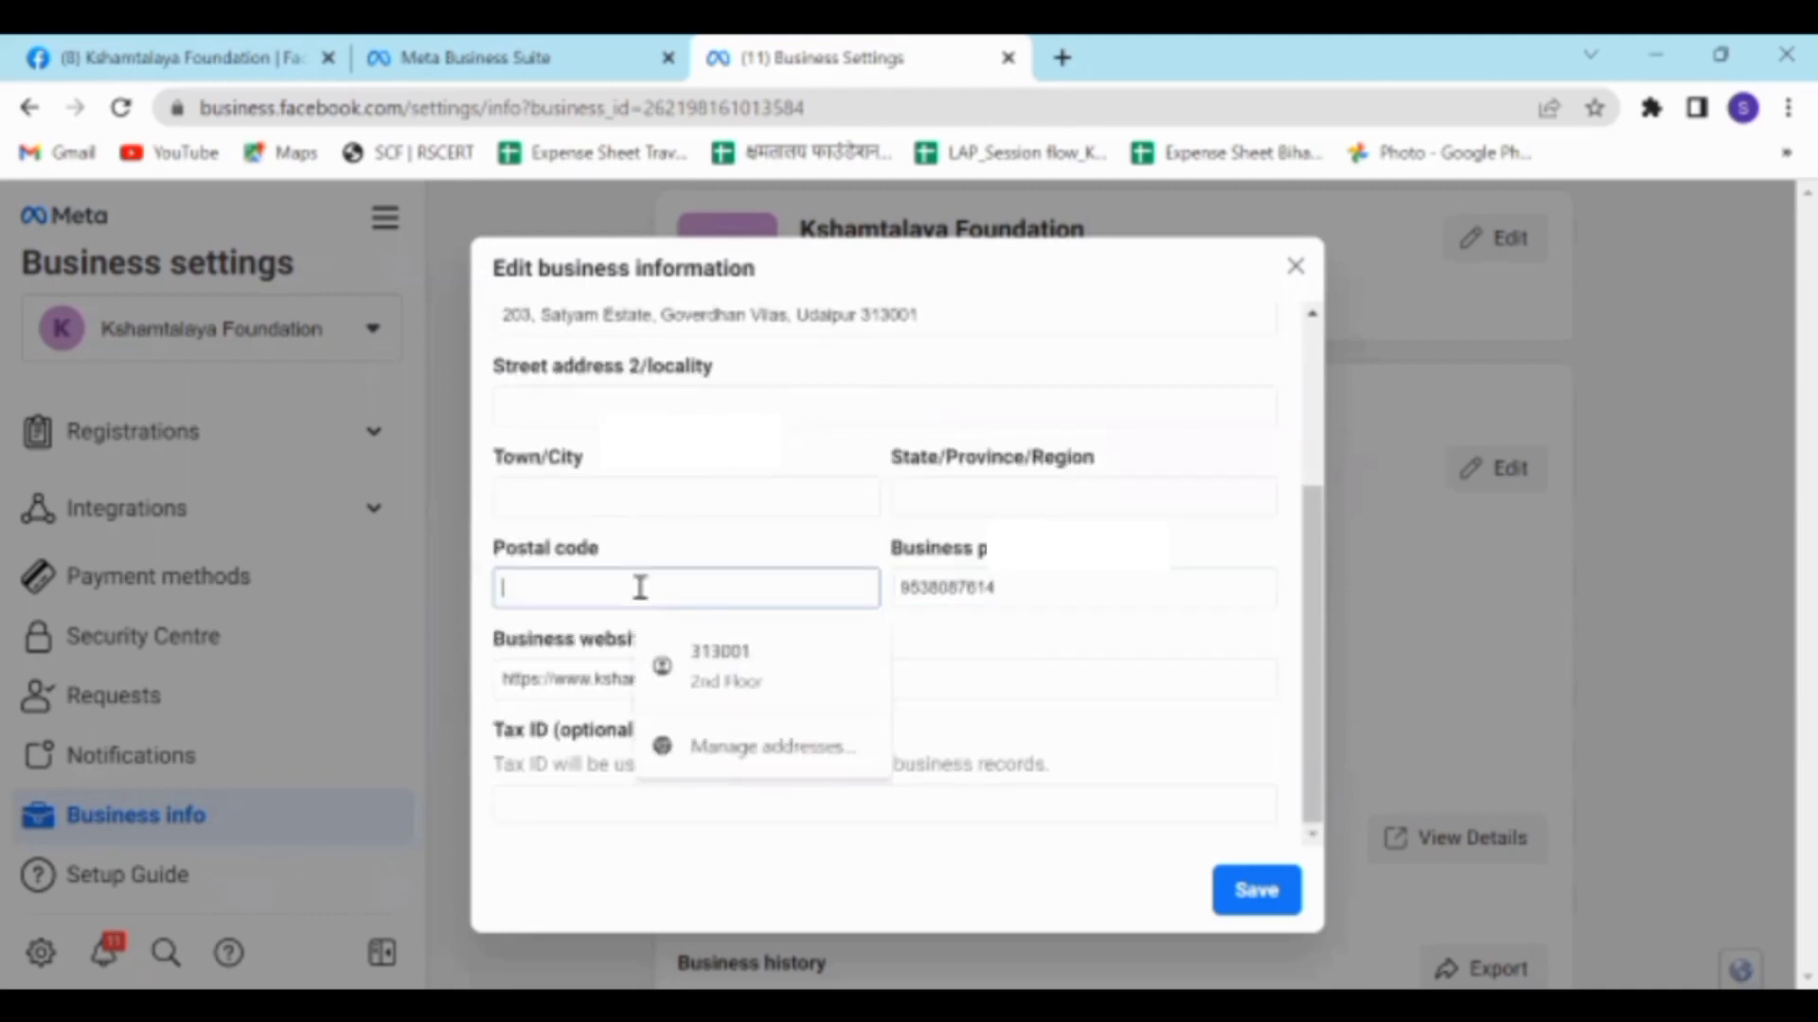
{"action": "type", "text": "313001"}
{"action": "left_click", "coordinate": [990, 497]}
{"action": "key", "text": "Down"}
{"action": "key", "text": "Return"}
{"action": "left_click", "coordinate": [642, 814]}
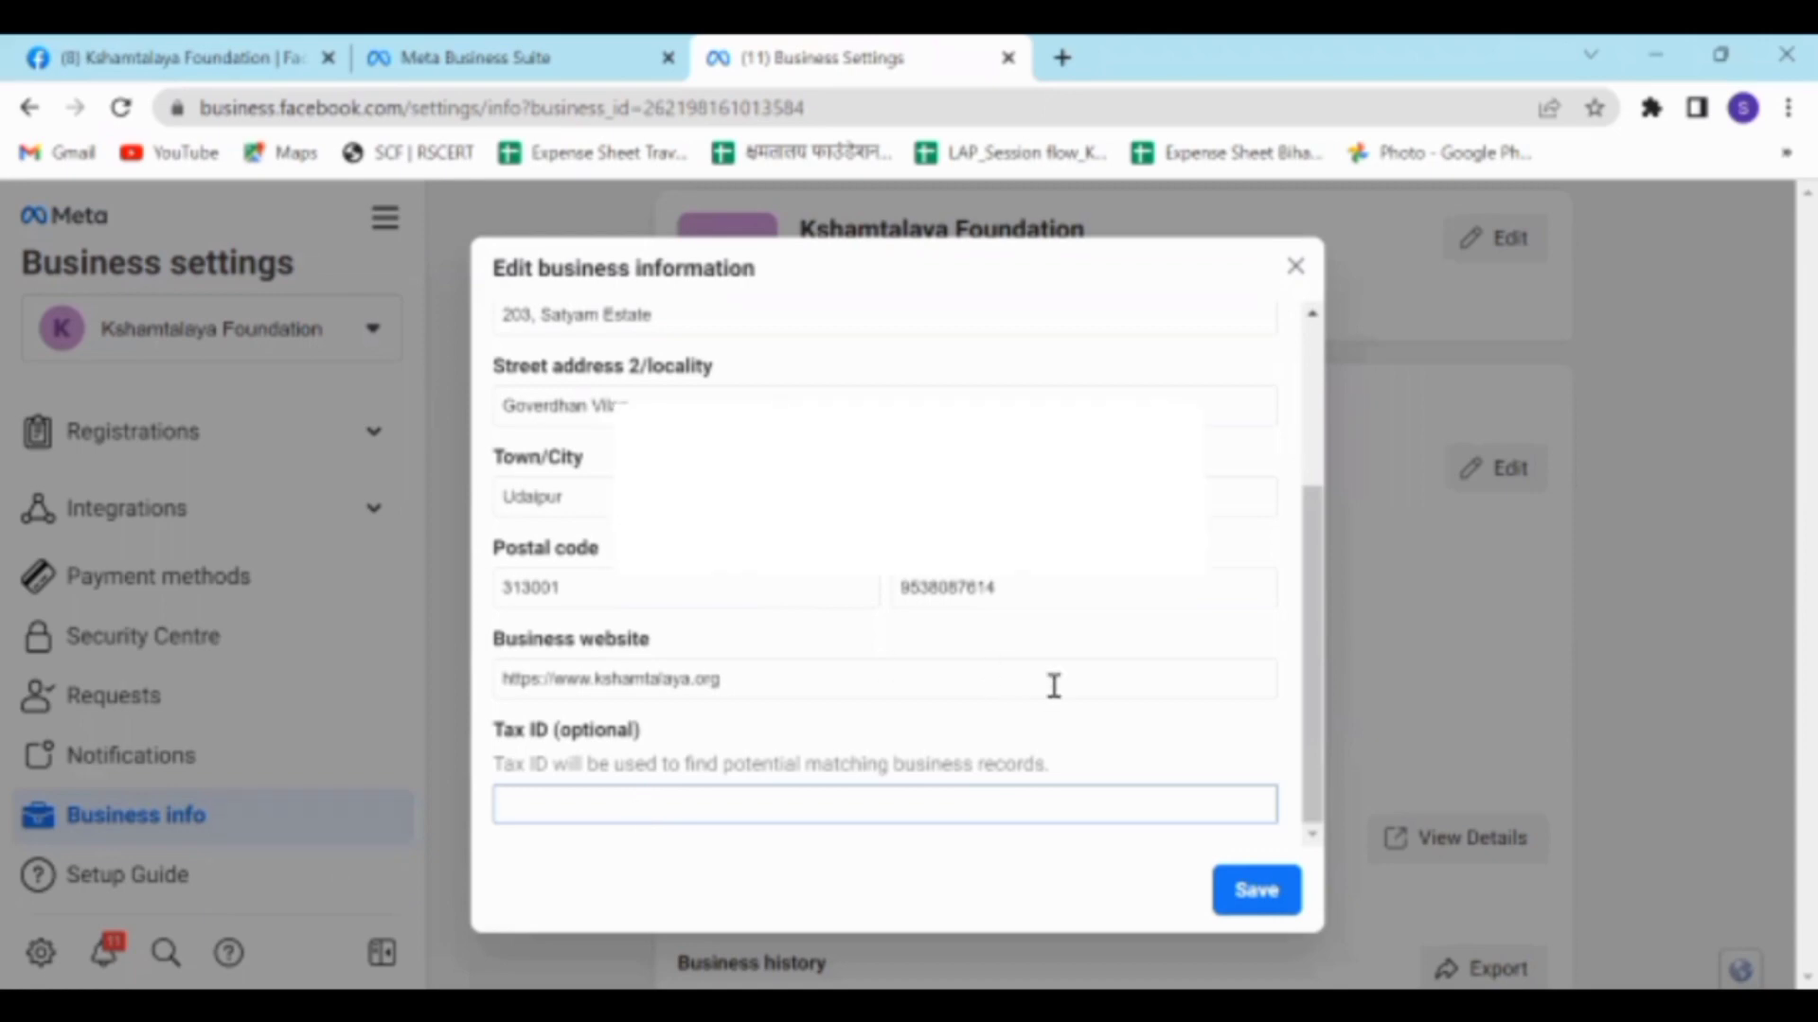
{"action": "scroll", "coordinate": [1054, 686], "scroll_direction": "up", "scroll_amount": 1}
{"action": "scroll", "coordinate": [1054, 687], "scroll_direction": "up", "scroll_amount": 1}
{"action": "scroll", "coordinate": [1055, 687], "scroll_direction": "down", "scroll_amount": 1}
{"action": "scroll", "coordinate": [1054, 686], "scroll_direction": "down", "scroll_amount": 1}
{"action": "left_click", "coordinate": [1258, 895]}
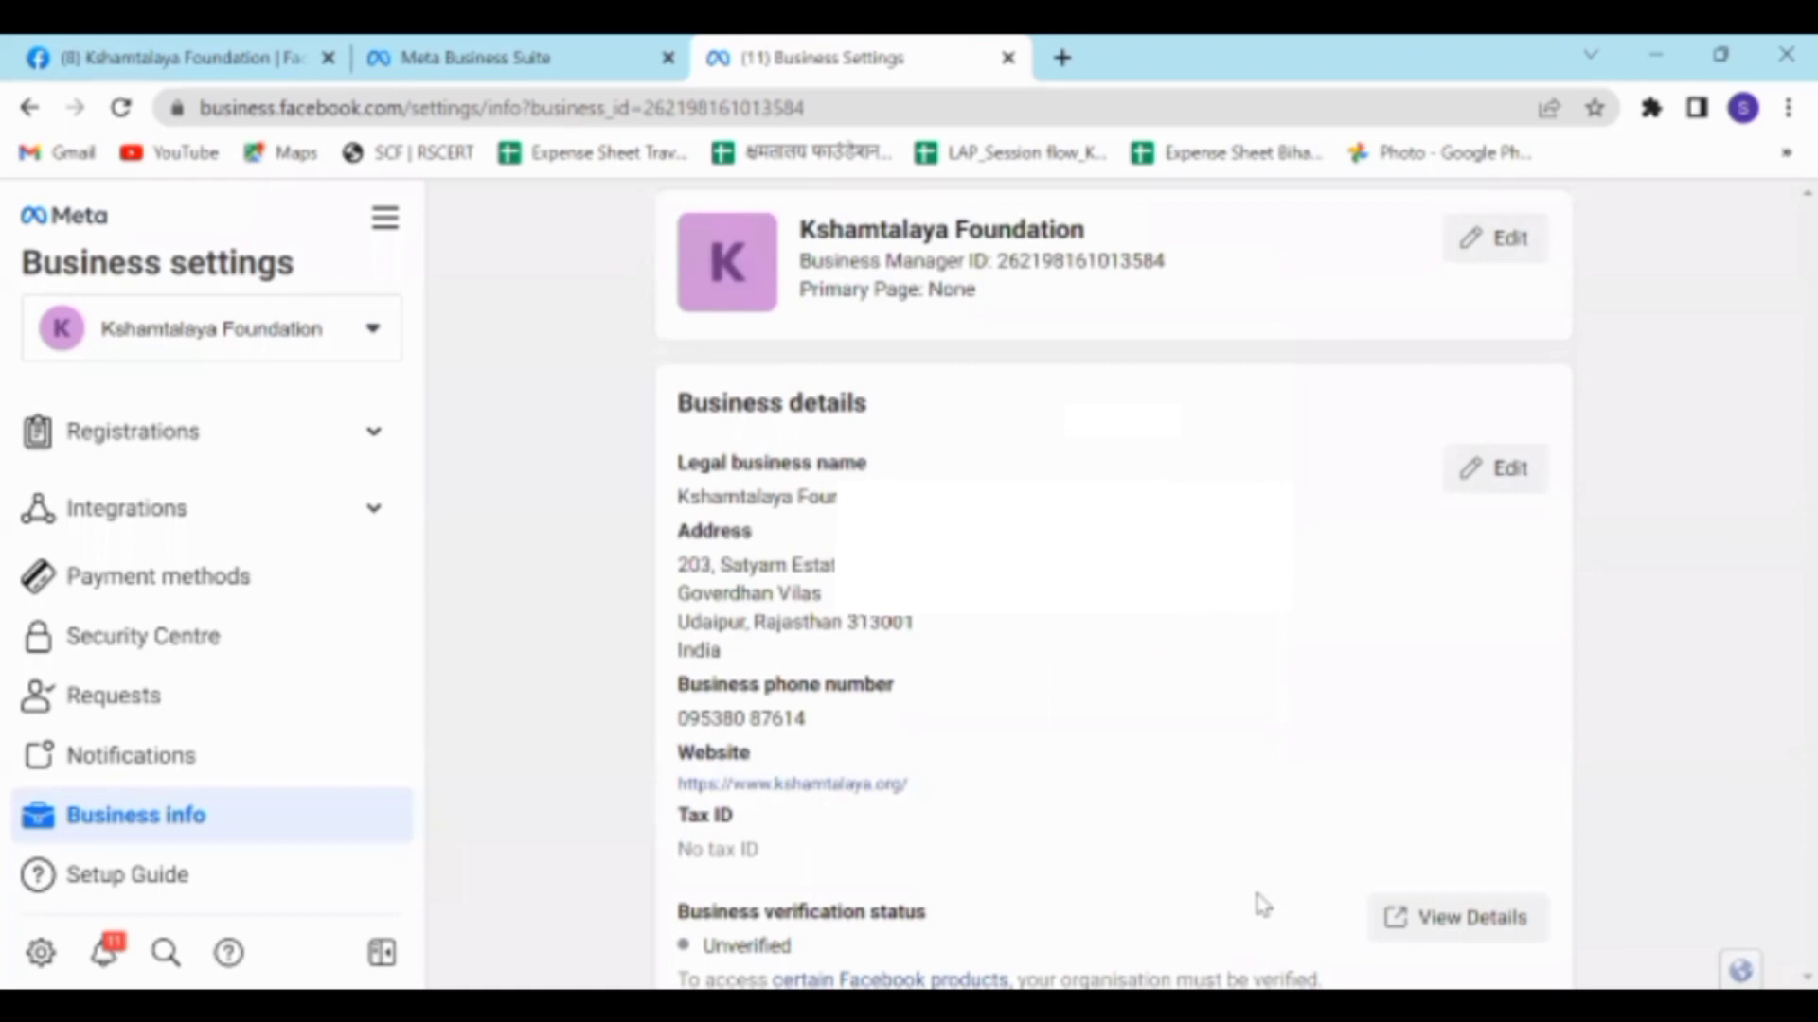
{"action": "scroll", "coordinate": [1262, 904], "scroll_direction": "down", "scroll_amount": 1}
{"action": "scroll", "coordinate": [1262, 904], "scroll_direction": "down", "scroll_amount": 2}
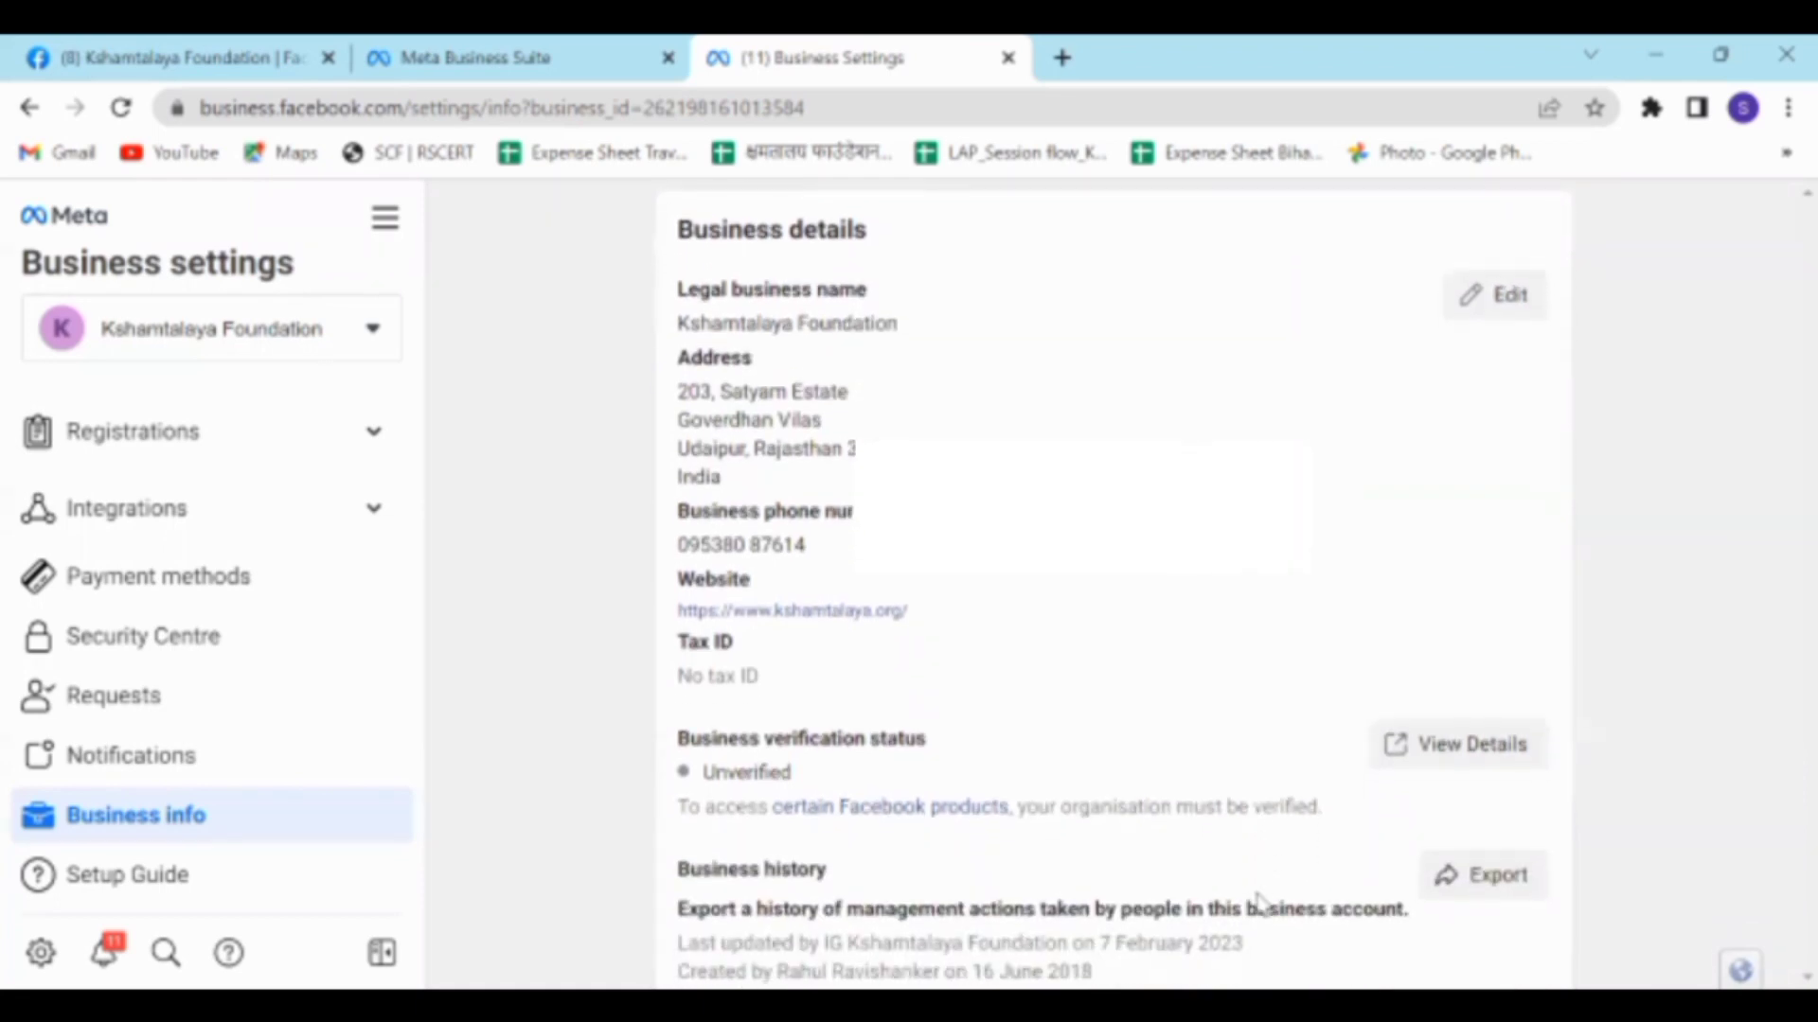
{"action": "scroll", "coordinate": [1259, 903], "scroll_direction": "down", "scroll_amount": 1}
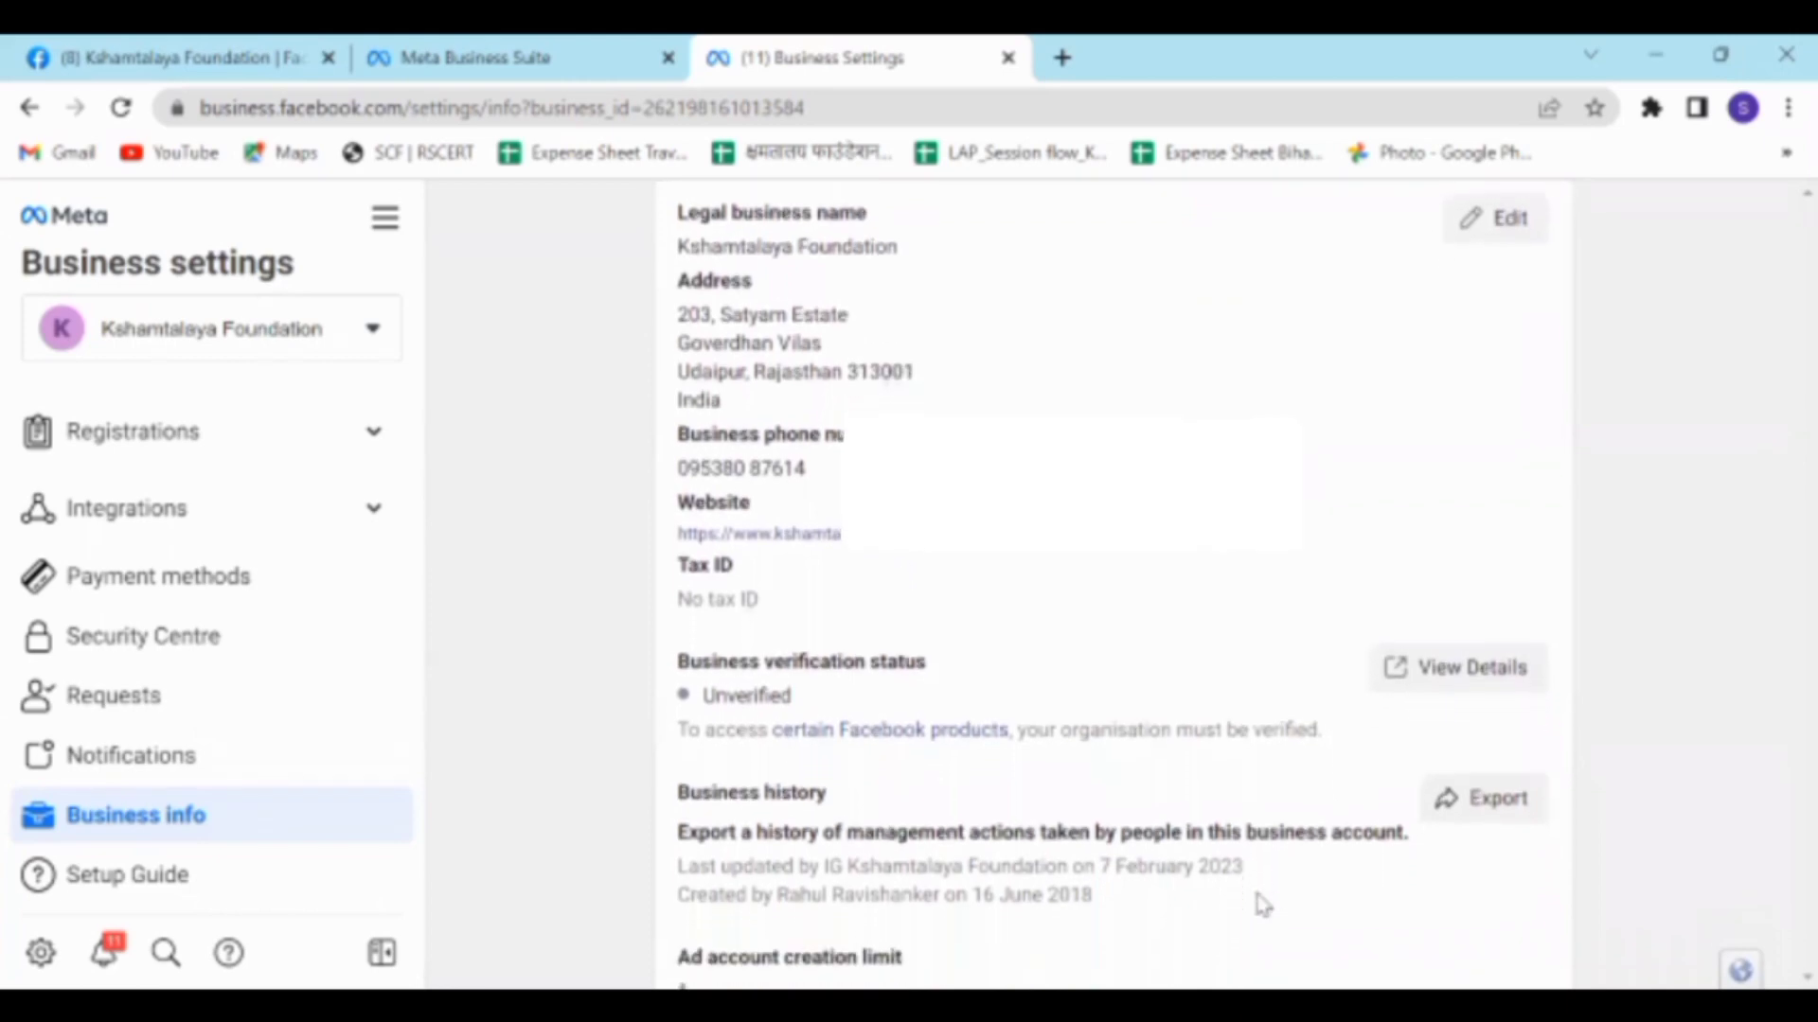
{"action": "scroll", "coordinate": [1261, 904], "scroll_direction": "down", "scroll_amount": 1}
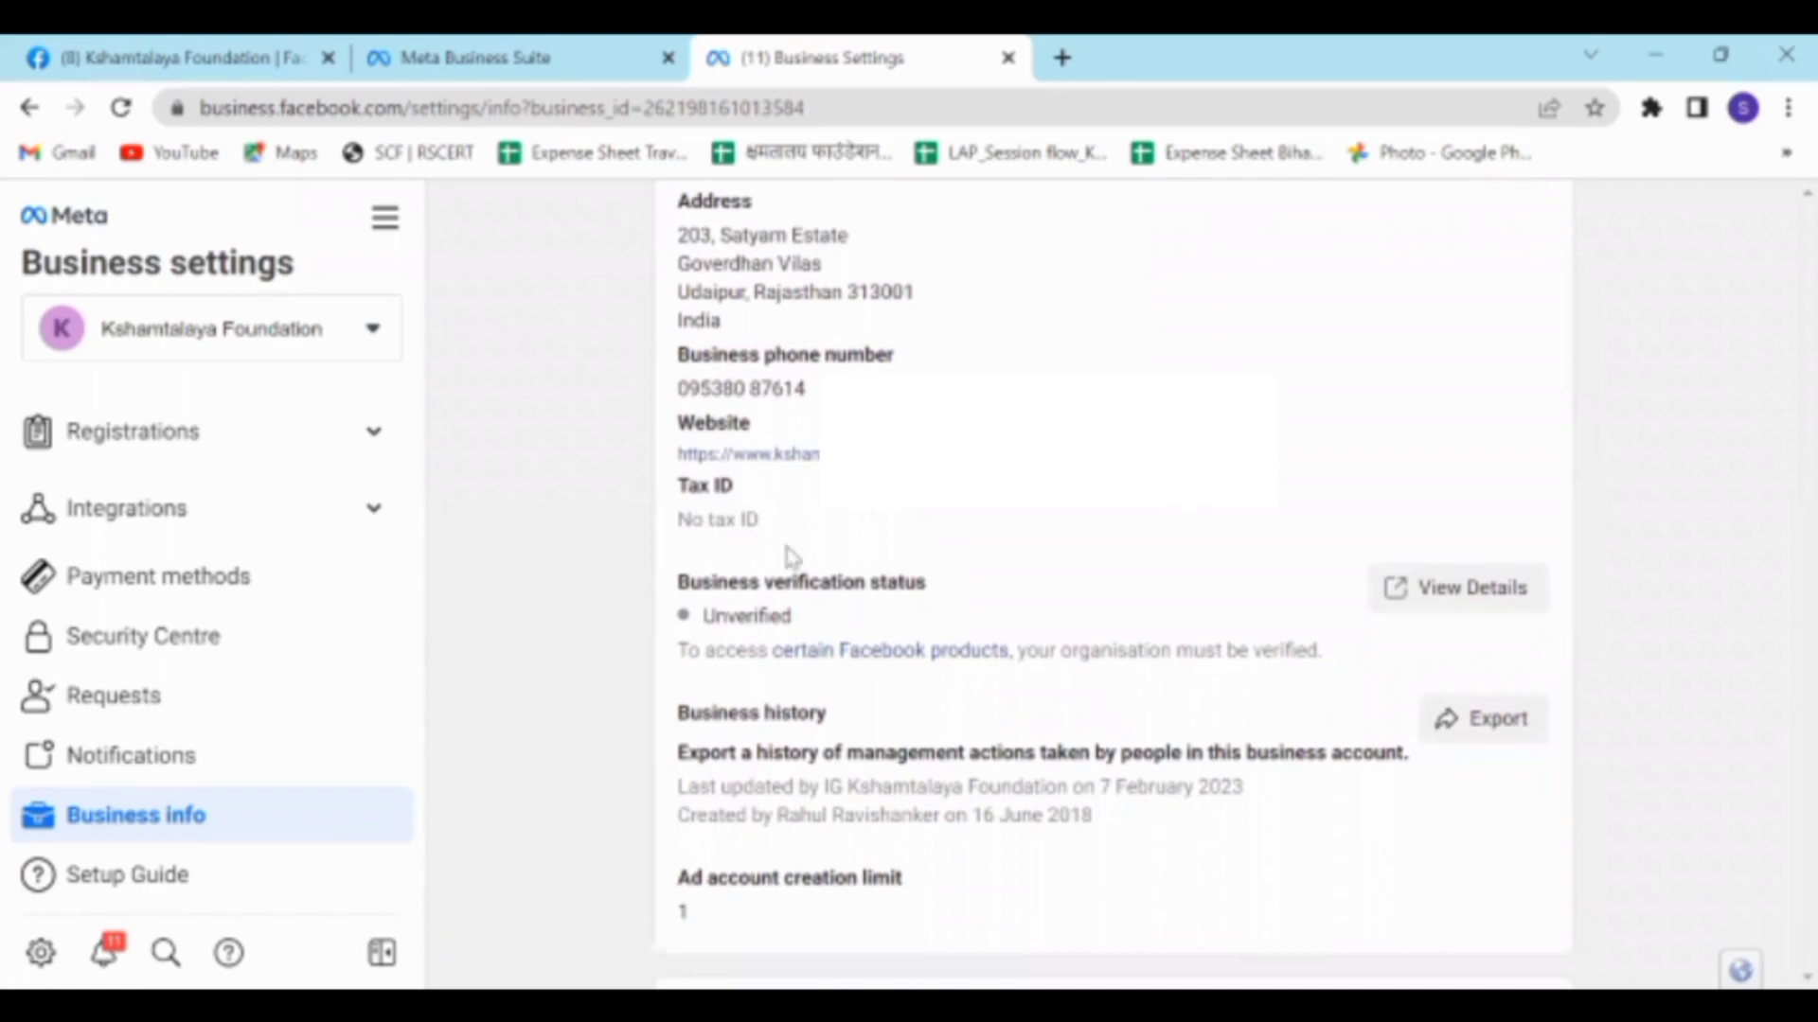
{"action": "scroll", "coordinate": [790, 510], "scroll_direction": "down", "scroll_amount": 1}
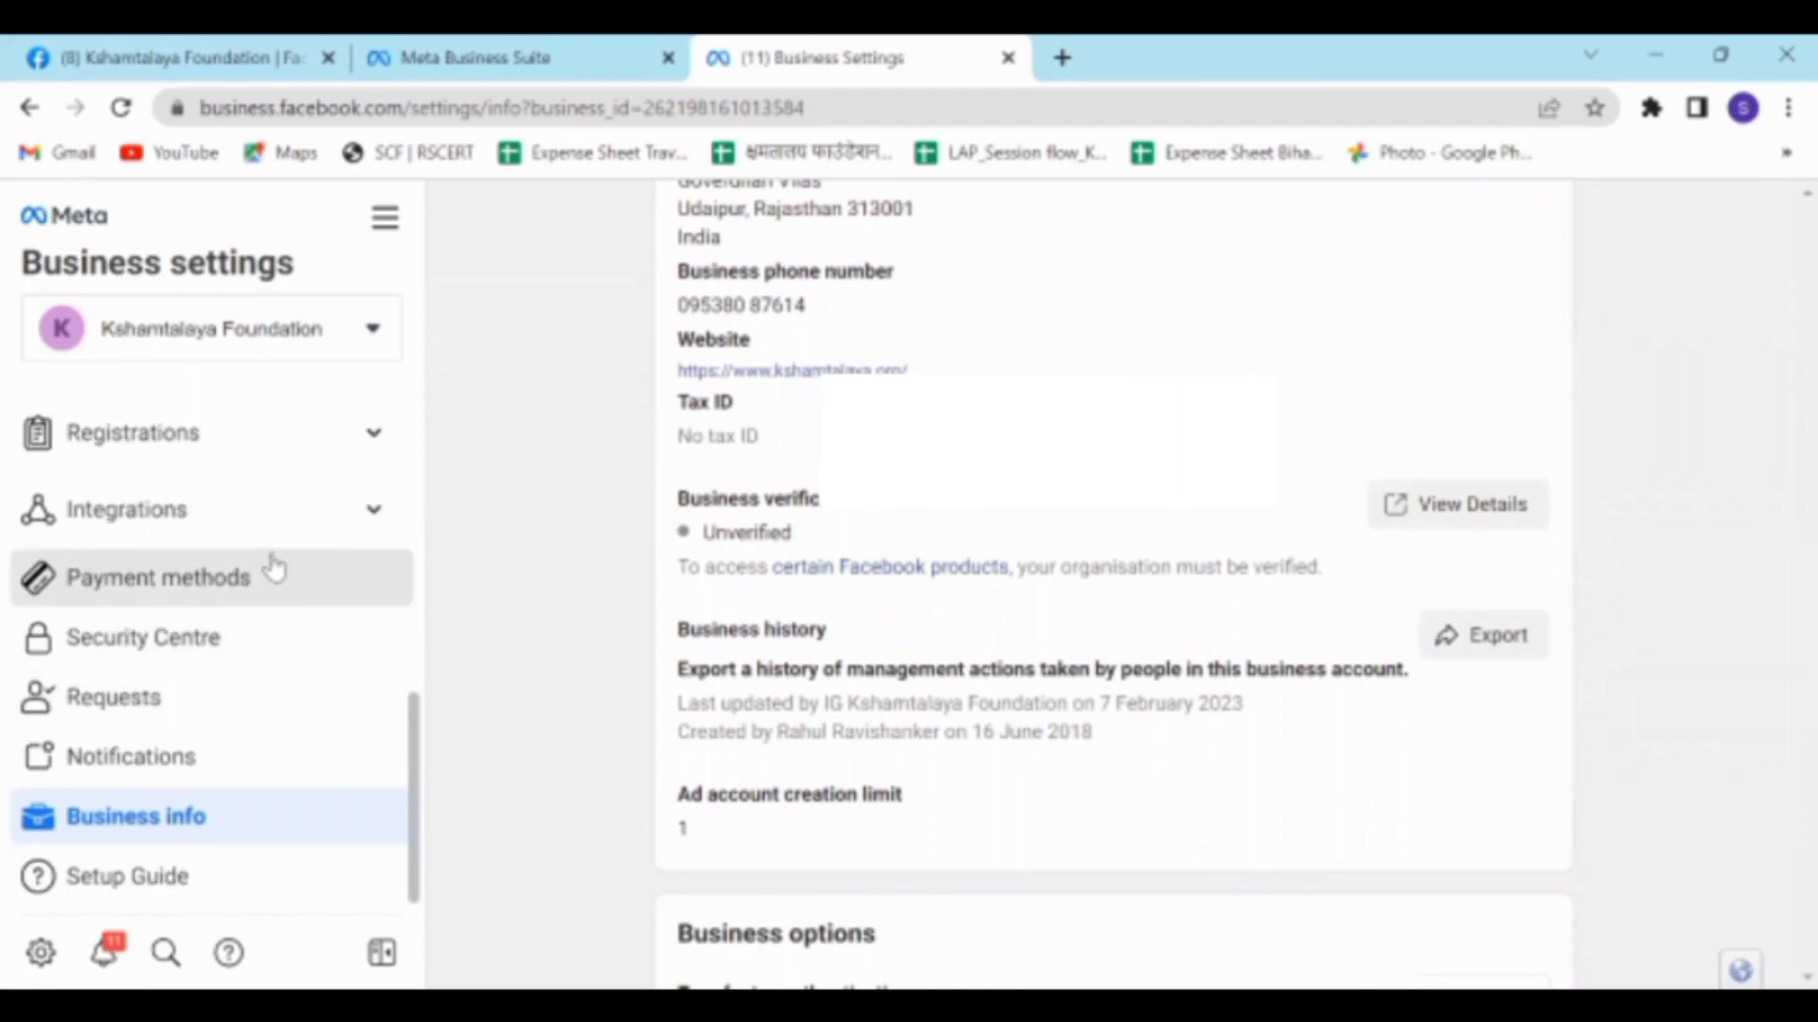
{"action": "scroll", "coordinate": [272, 568], "scroll_direction": "up", "scroll_amount": 1}
{"action": "scroll", "coordinate": [274, 565], "scroll_direction": "up", "scroll_amount": 2}
{"action": "scroll", "coordinate": [274, 566], "scroll_direction": "up", "scroll_amount": 2}
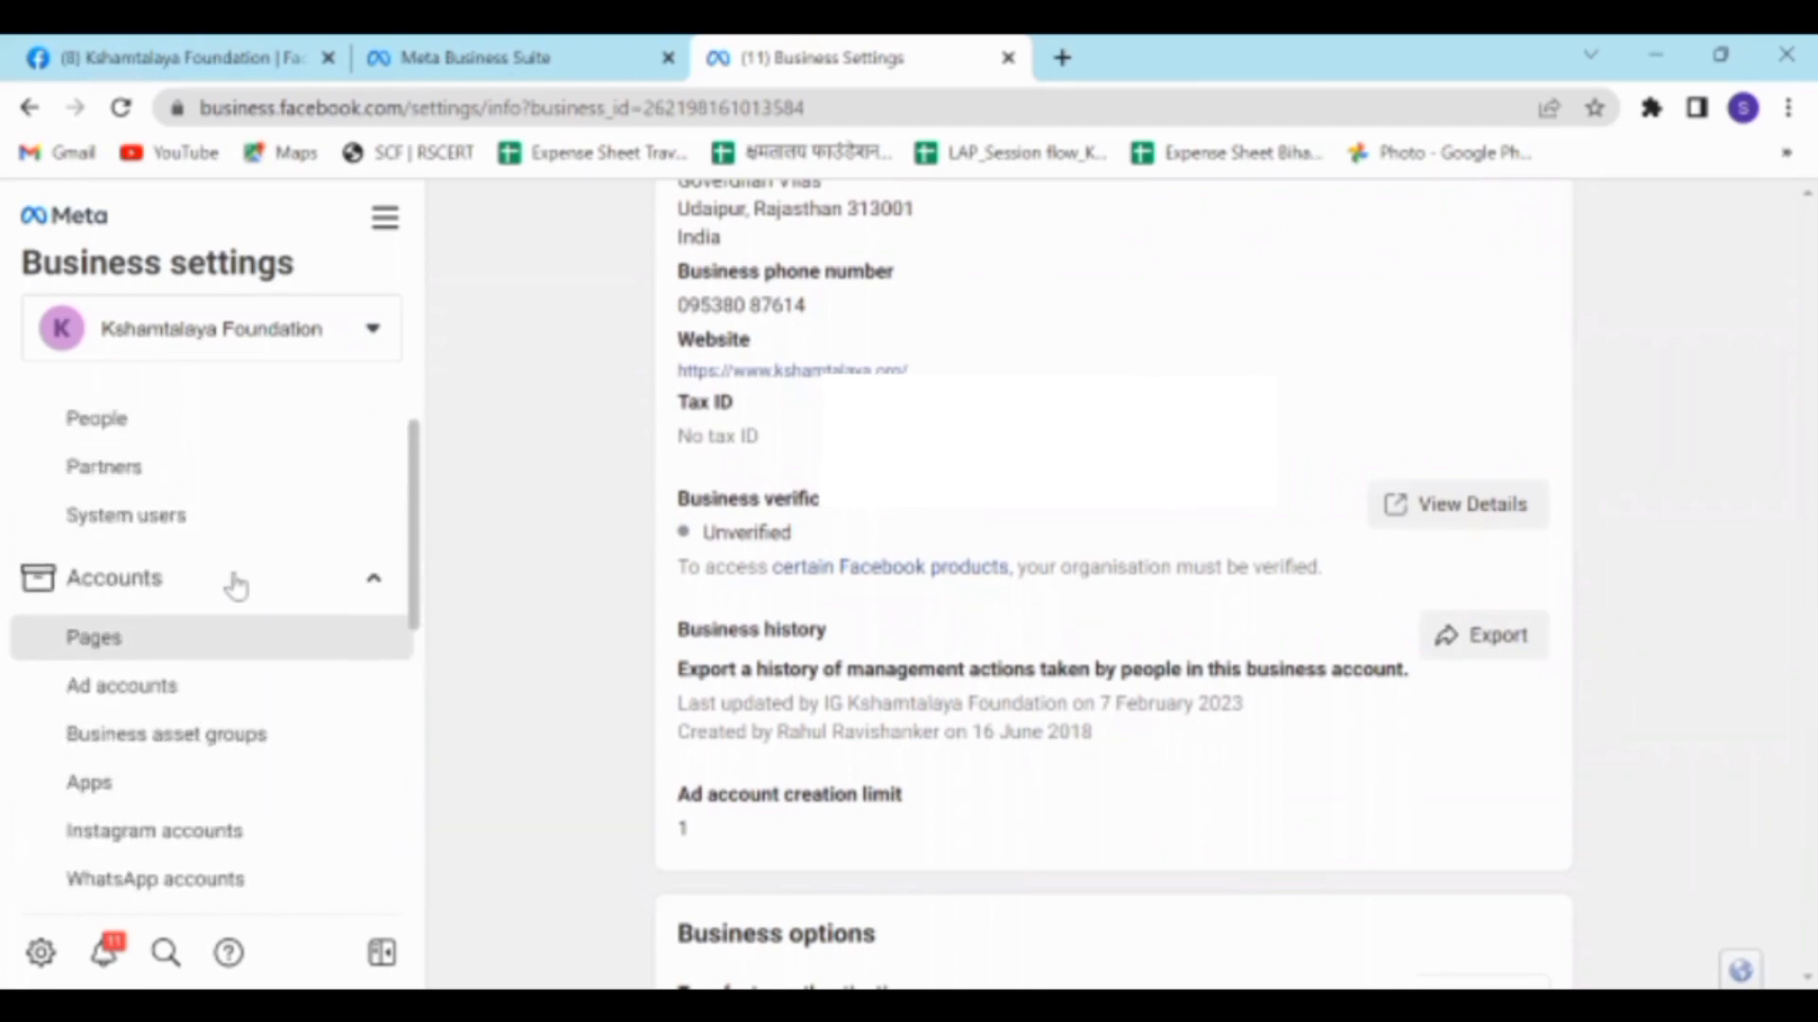
{"action": "left_click", "coordinate": [95, 599]}
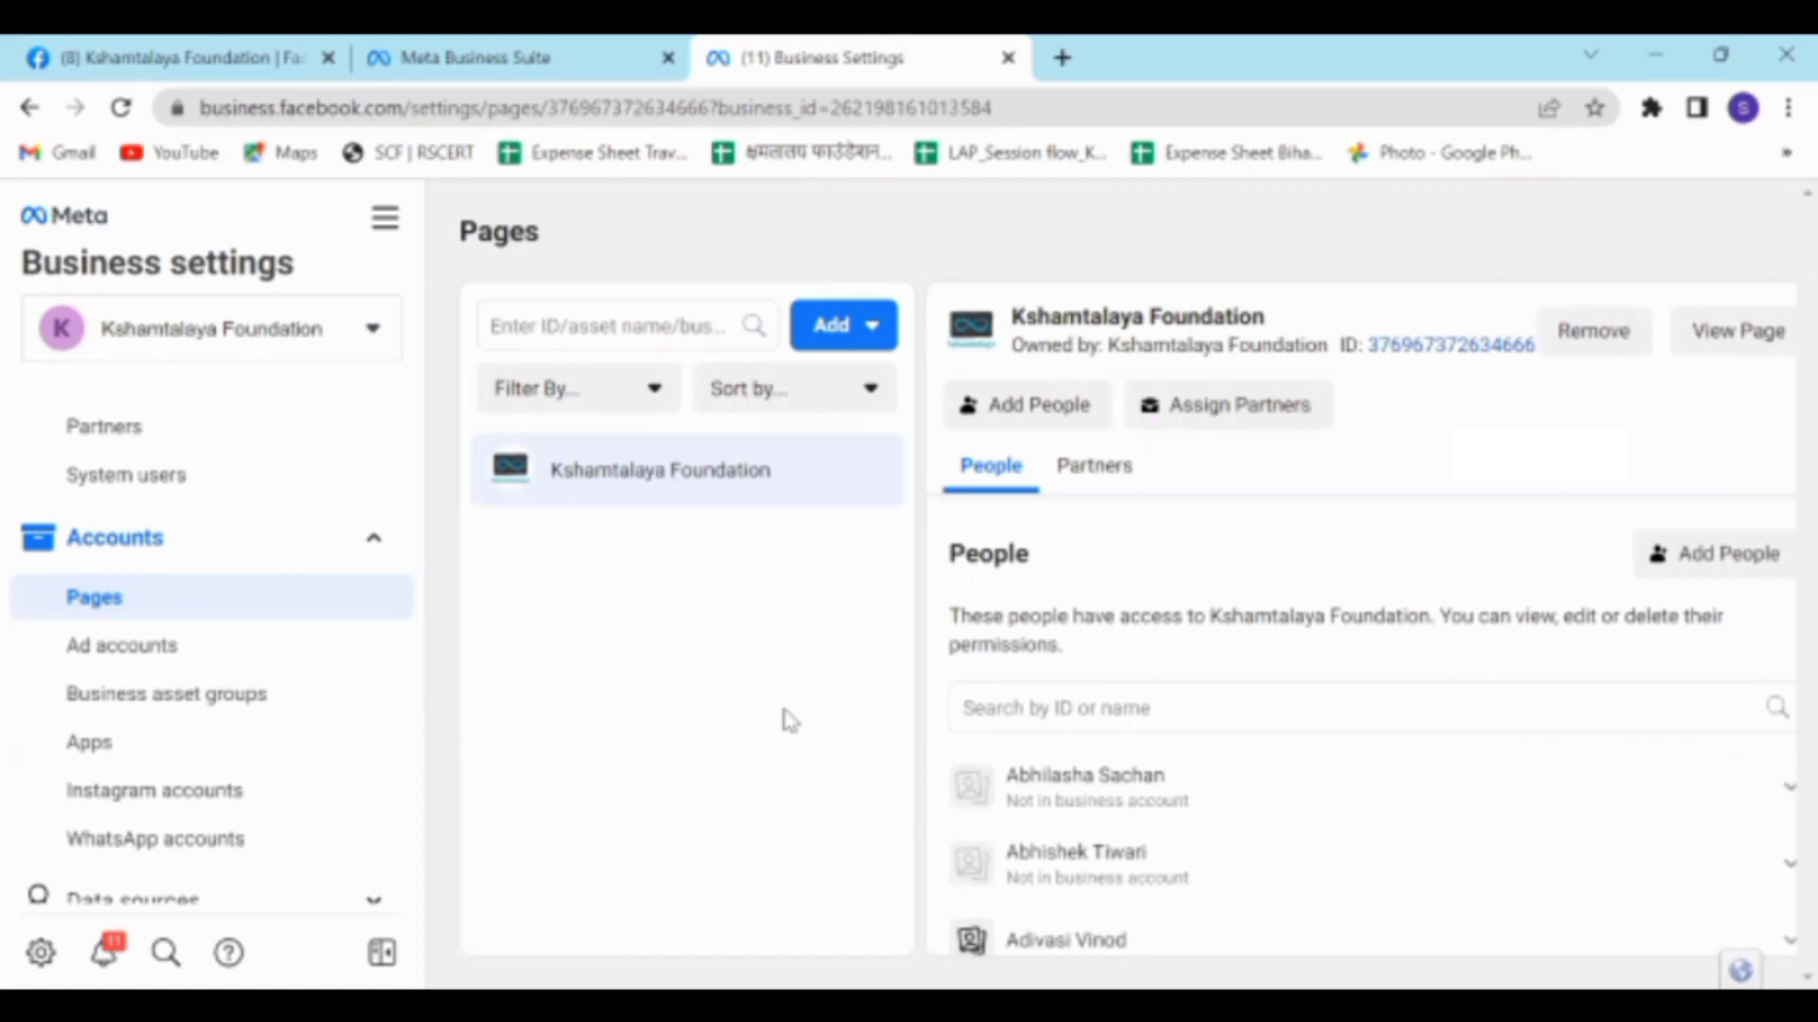
{"action": "scroll", "coordinate": [1372, 881], "scroll_direction": "down", "scroll_amount": 1}
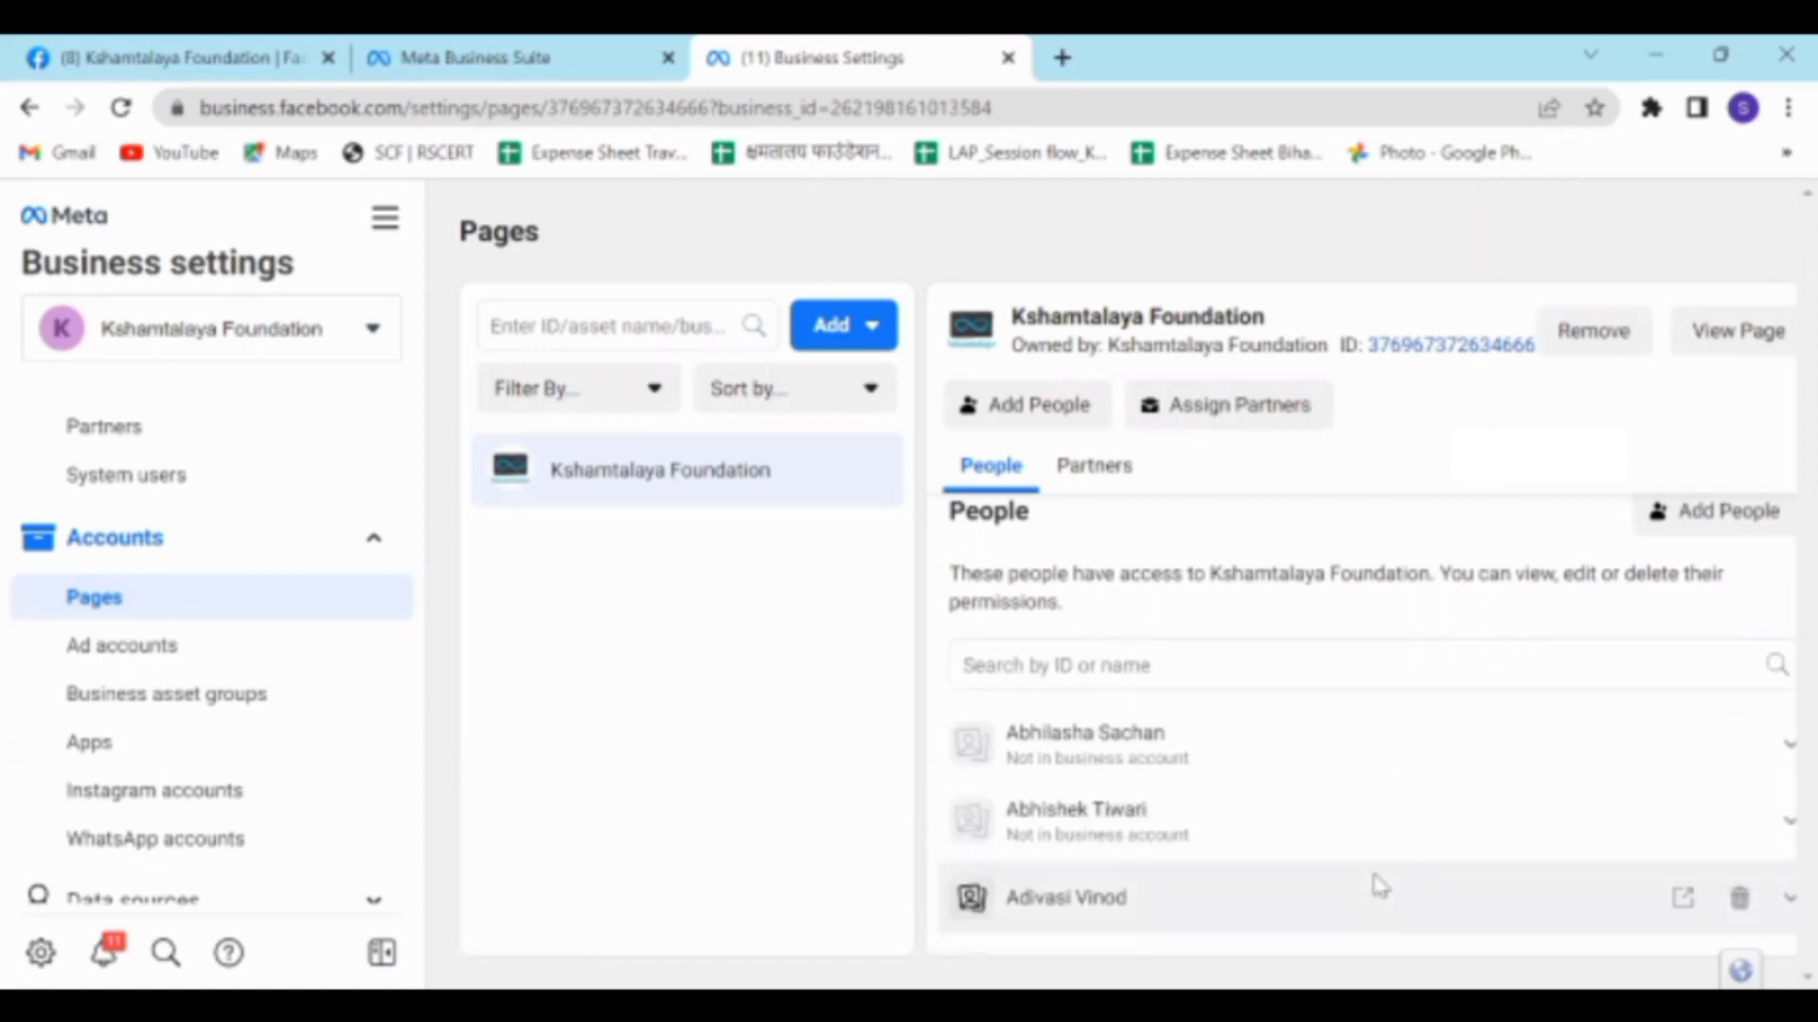
{"action": "scroll", "coordinate": [1375, 885], "scroll_direction": "up", "scroll_amount": 1}
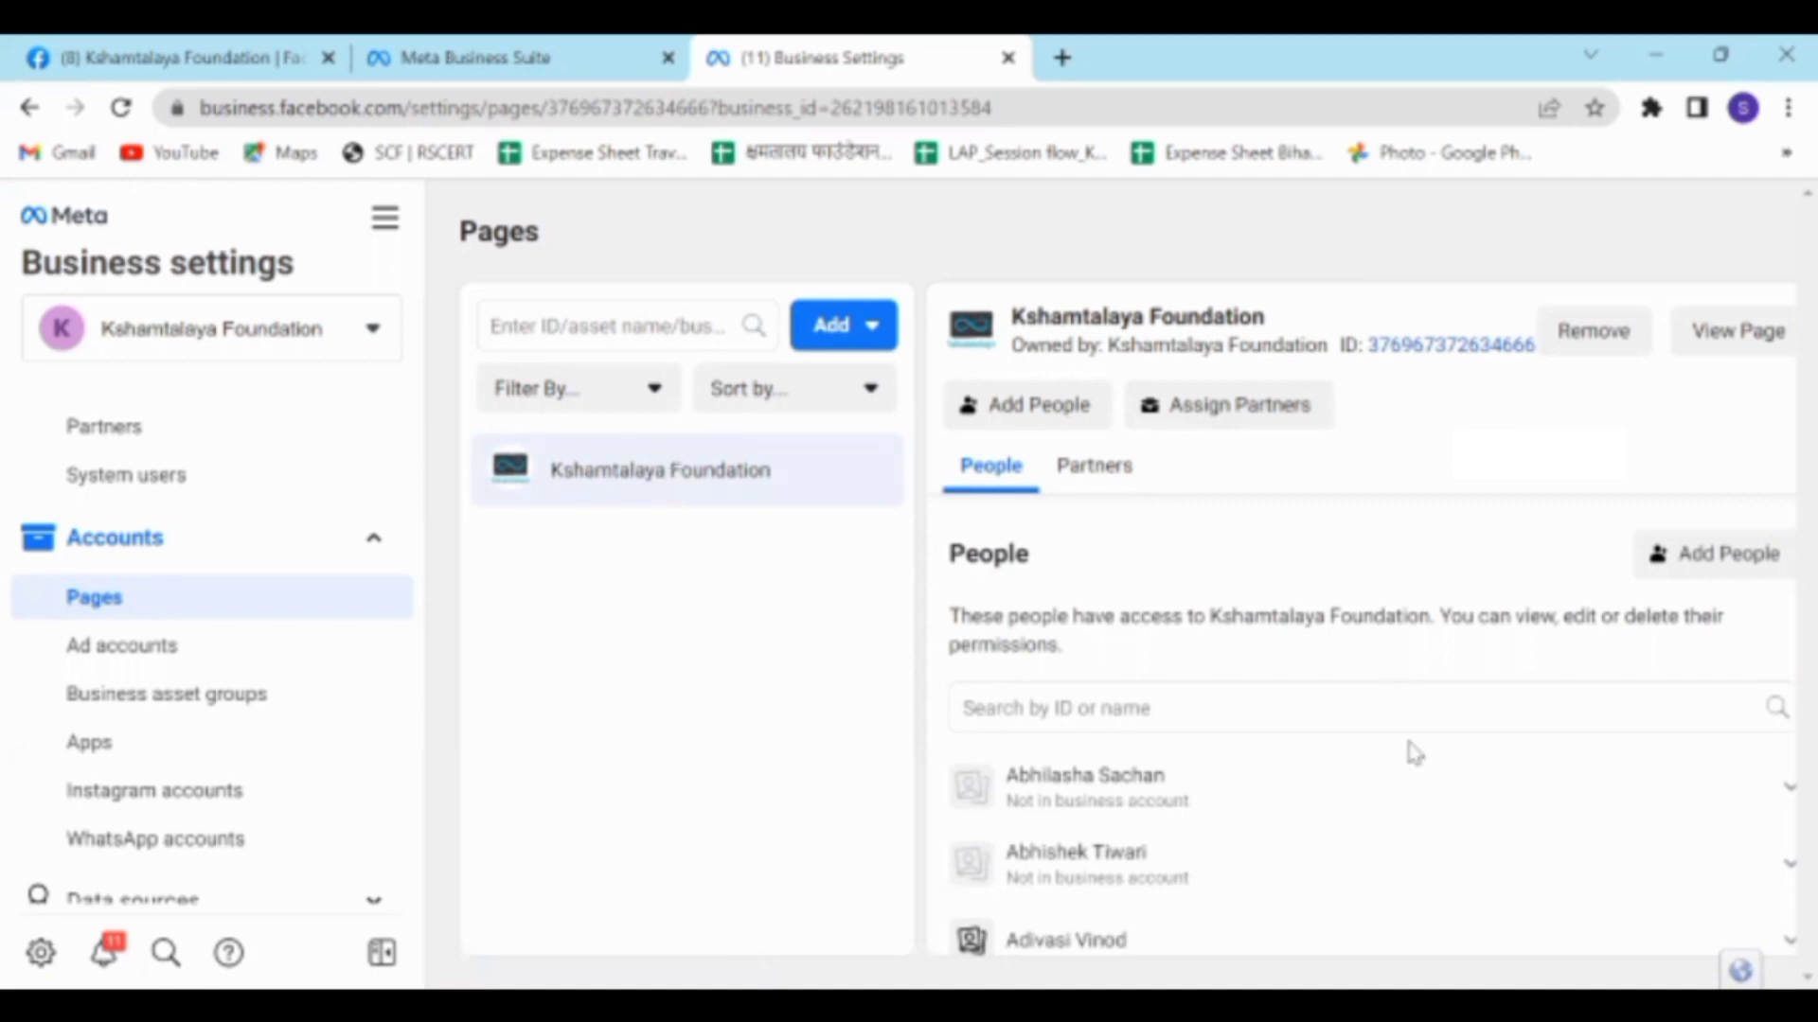
{"action": "scroll", "coordinate": [1413, 753], "scroll_direction": "down", "scroll_amount": 1}
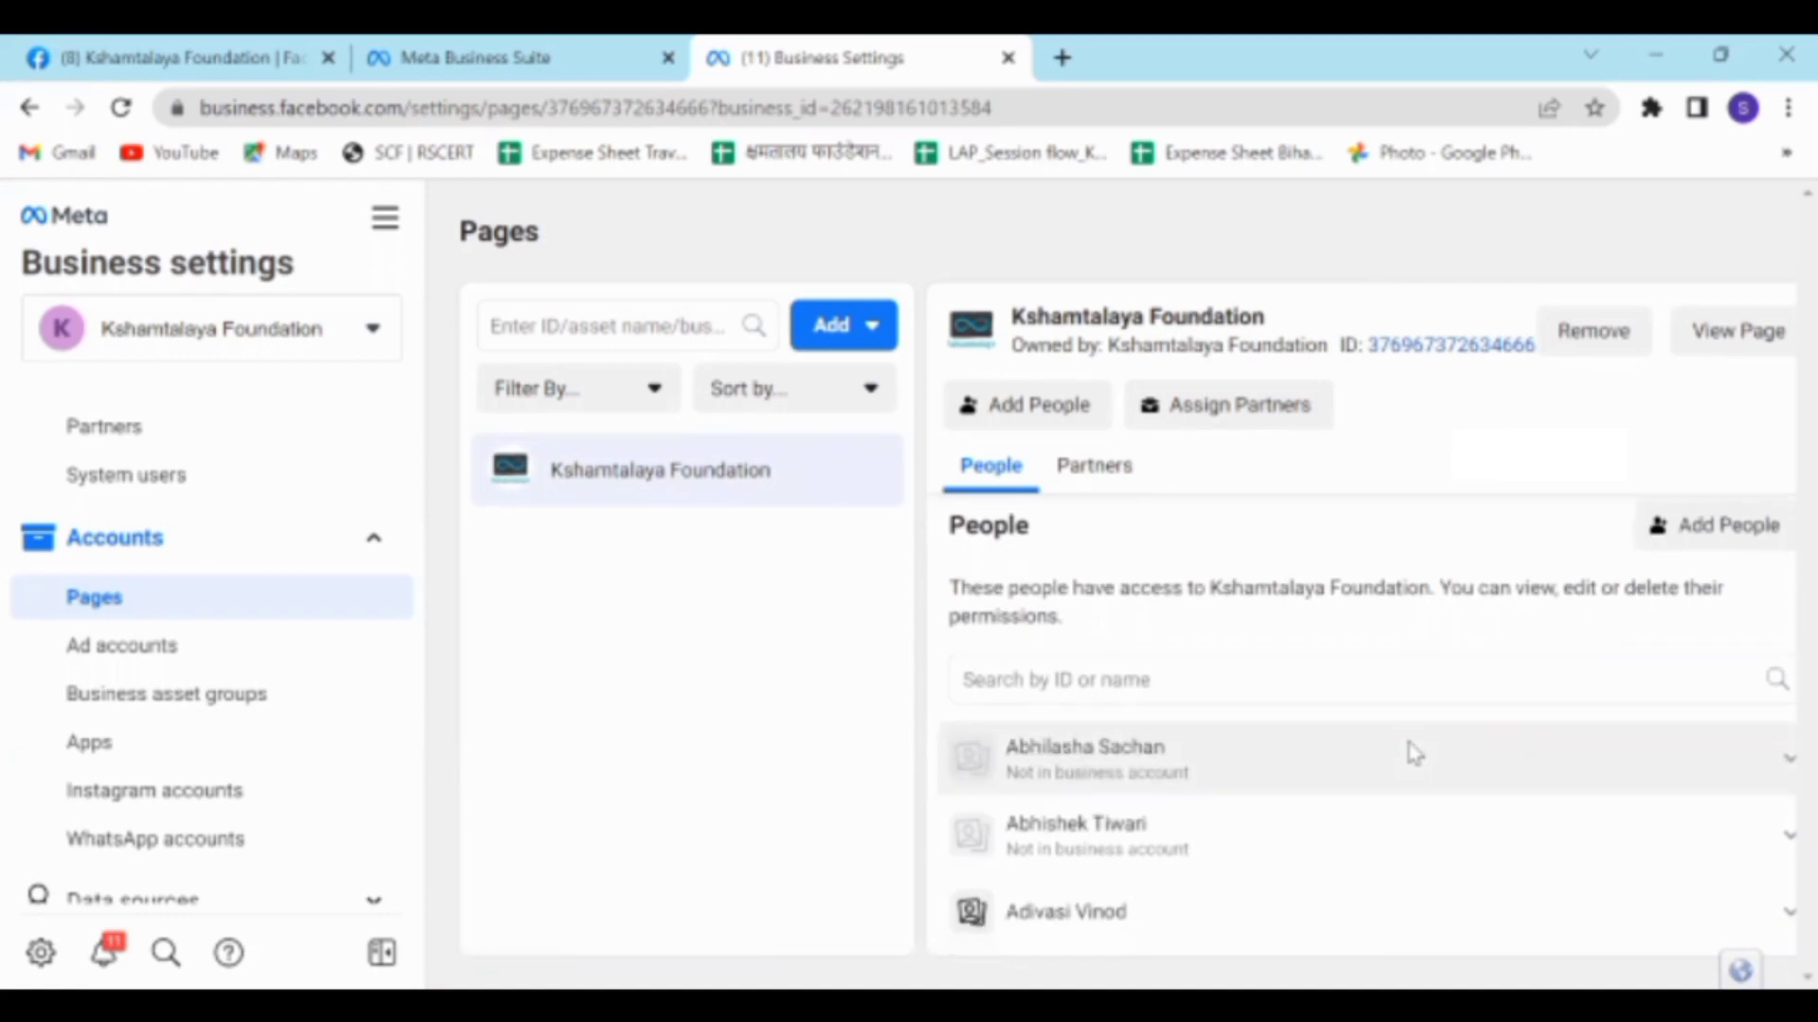
{"action": "scroll", "coordinate": [1412, 754], "scroll_direction": "down", "scroll_amount": 1}
{"action": "scroll", "coordinate": [1412, 753], "scroll_direction": "down", "scroll_amount": 1}
{"action": "scroll", "coordinate": [1412, 753], "scroll_direction": "down", "scroll_amount": 1}
{"action": "scroll", "coordinate": [1412, 754], "scroll_direction": "down", "scroll_amount": 1}
{"action": "scroll", "coordinate": [1413, 752], "scroll_direction": "down", "scroll_amount": 2}
{"action": "scroll", "coordinate": [1413, 753], "scroll_direction": "up", "scroll_amount": 5}
{"action": "scroll", "coordinate": [1413, 753], "scroll_direction": "up", "scroll_amount": 2}
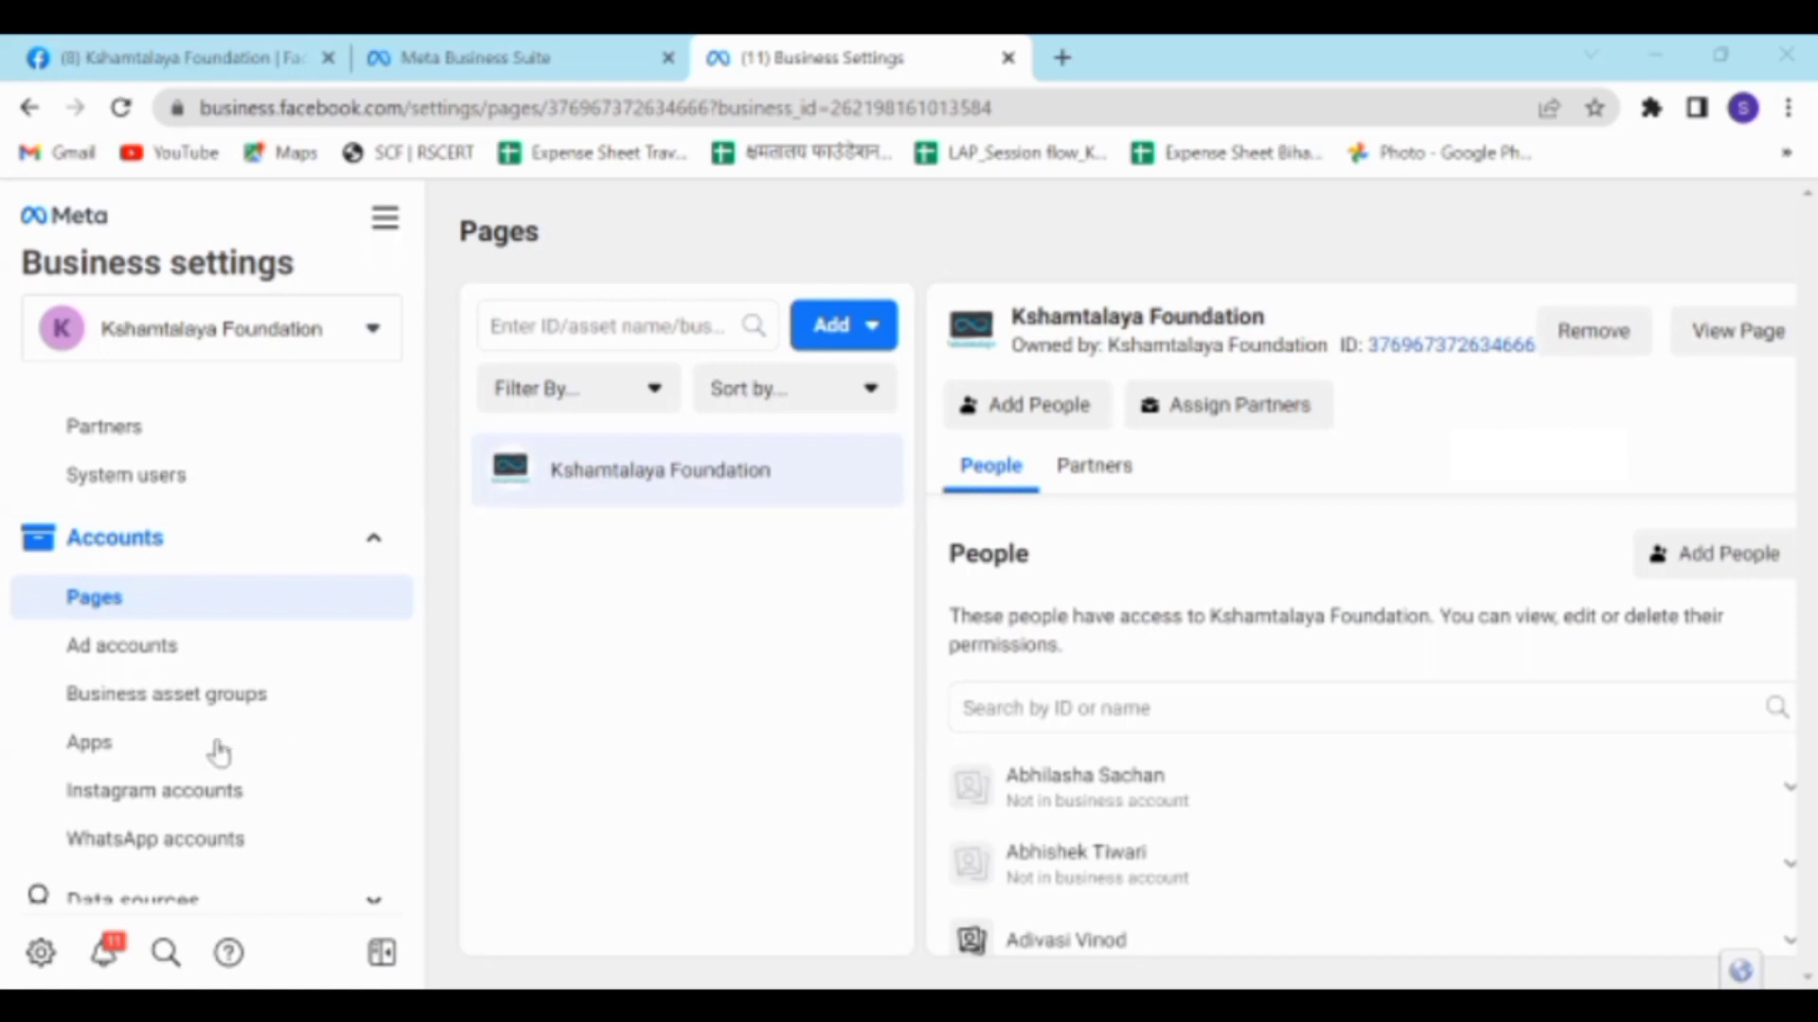
{"action": "scroll", "coordinate": [149, 732], "scroll_direction": "up", "scroll_amount": 1}
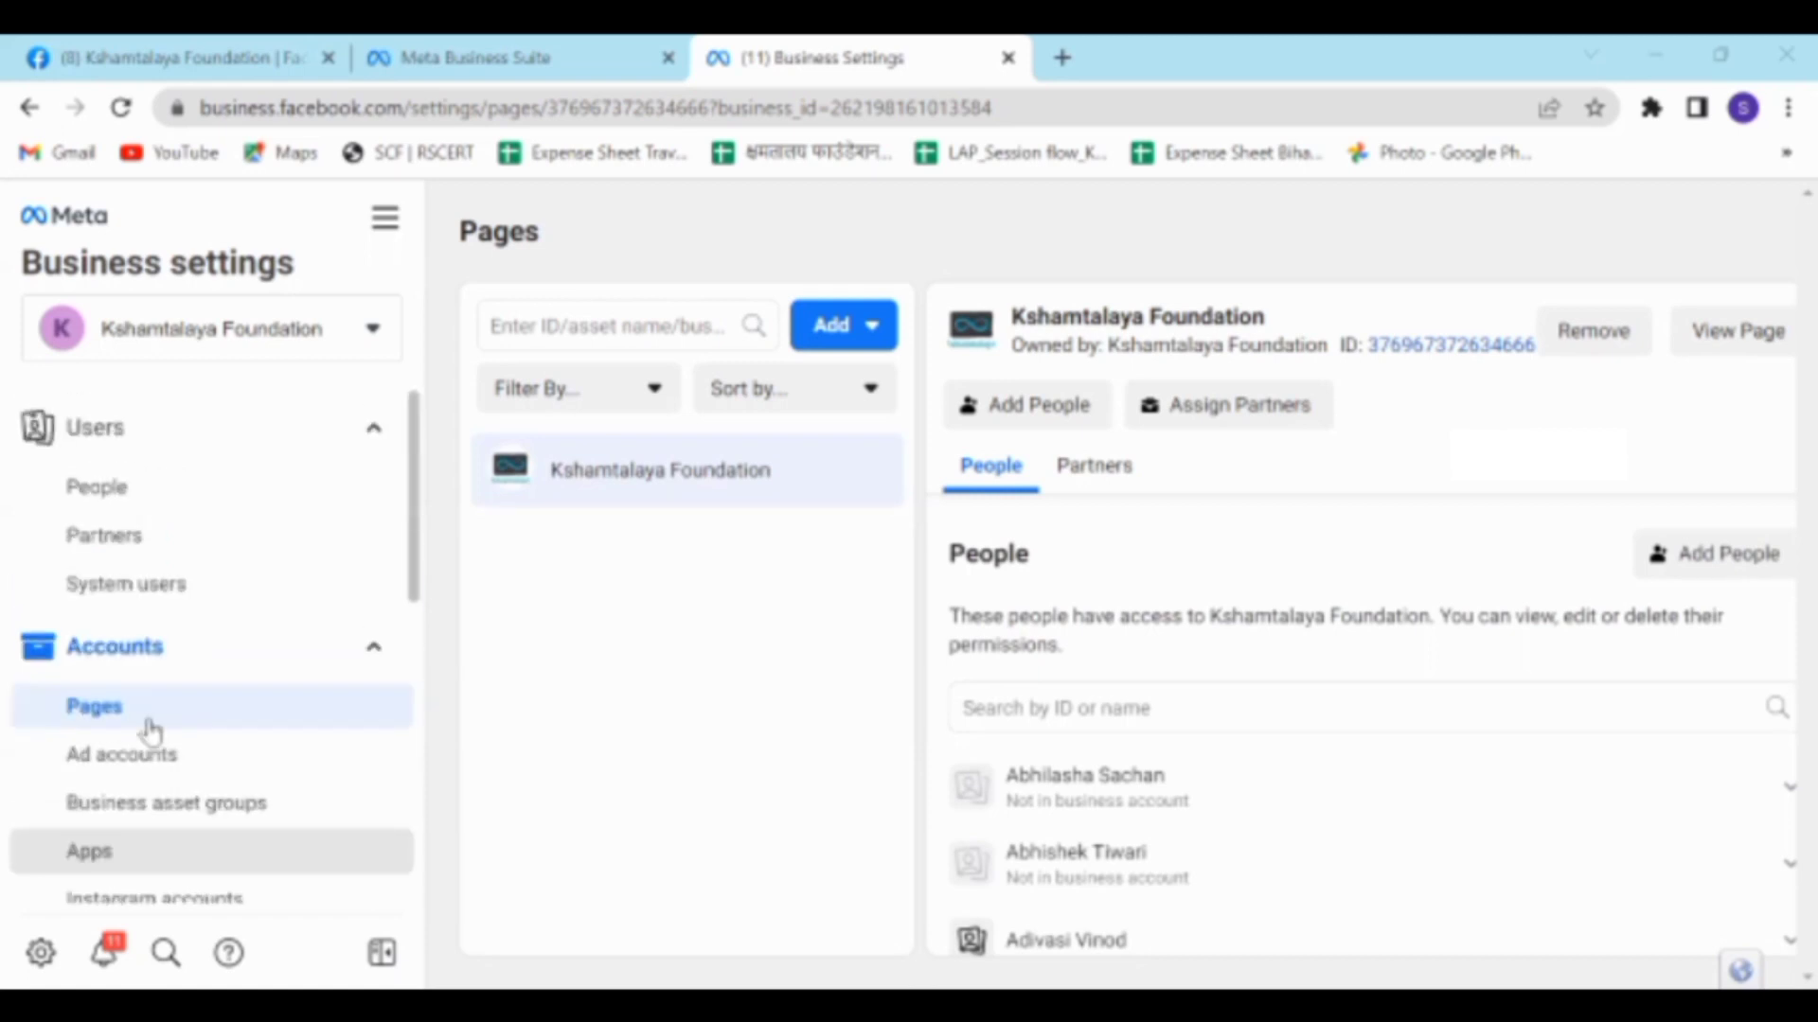
{"action": "scroll", "coordinate": [149, 732], "scroll_direction": "down", "scroll_amount": 2}
{"action": "scroll", "coordinate": [148, 732], "scroll_direction": "down", "scroll_amount": 1}
{"action": "scroll", "coordinate": [145, 742], "scroll_direction": "down", "scroll_amount": 1}
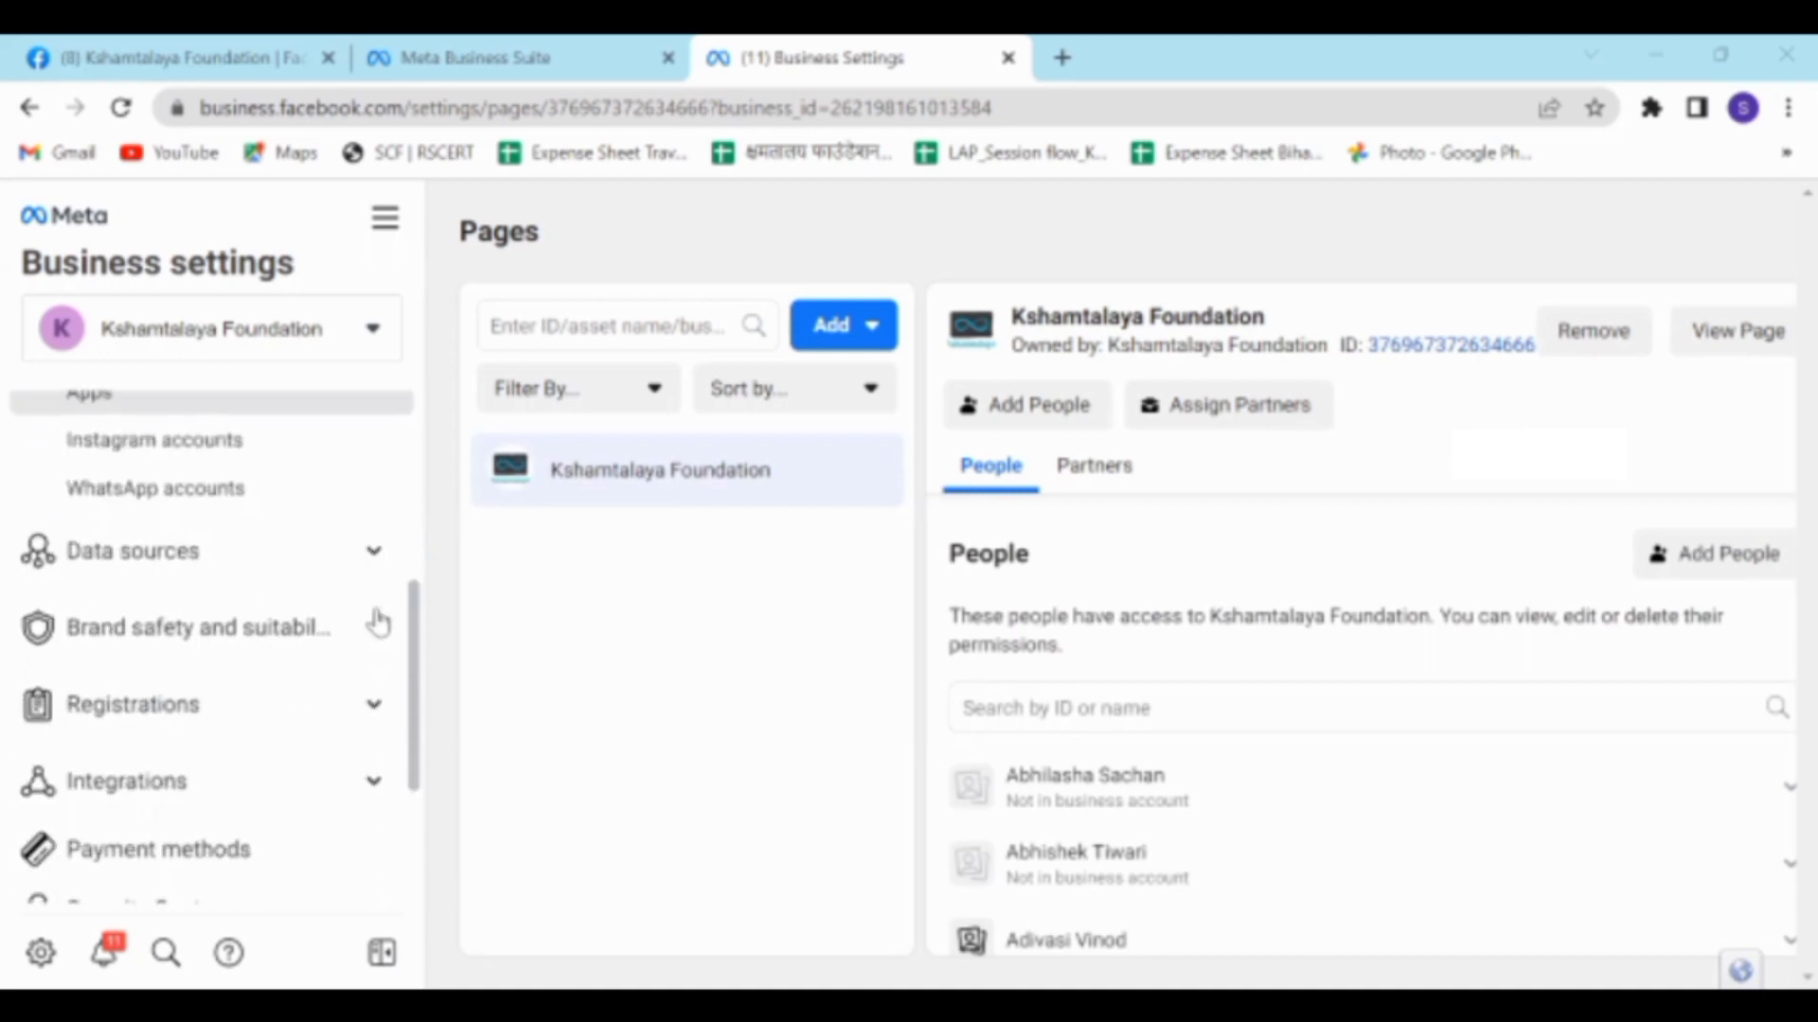
{"action": "left_click", "coordinate": [374, 632]}
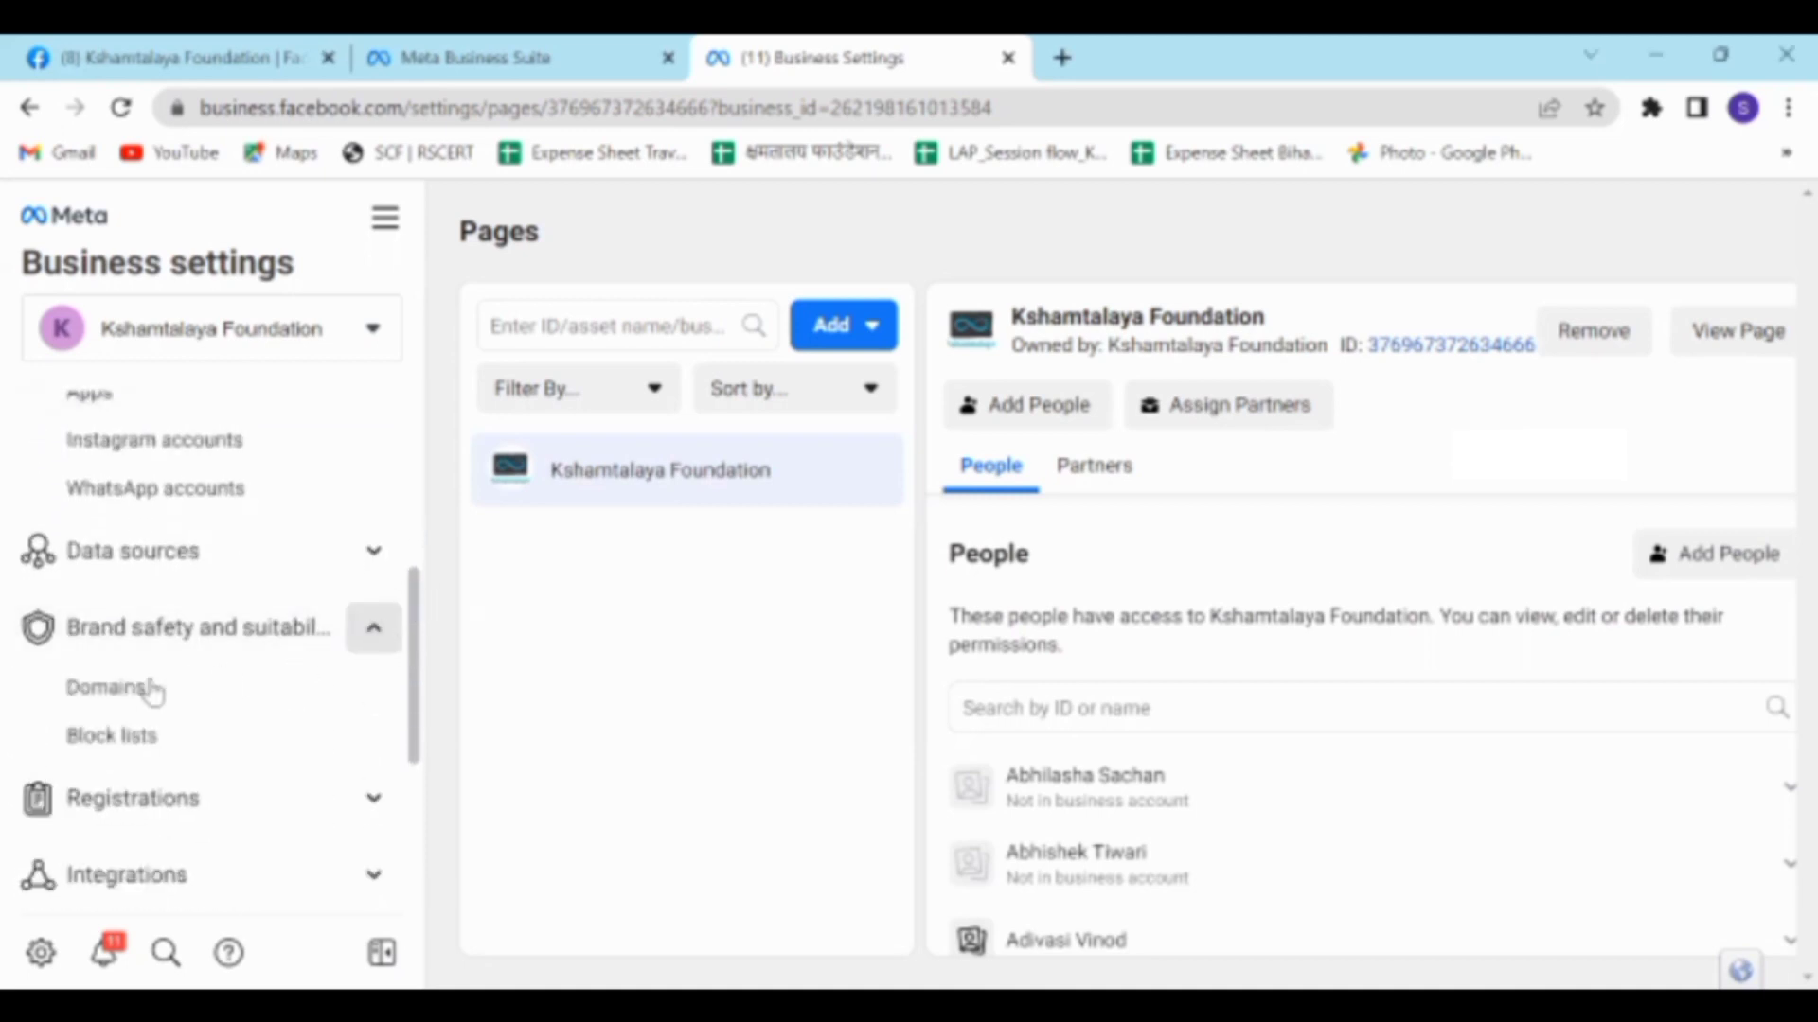
{"action": "left_click", "coordinate": [110, 697]}
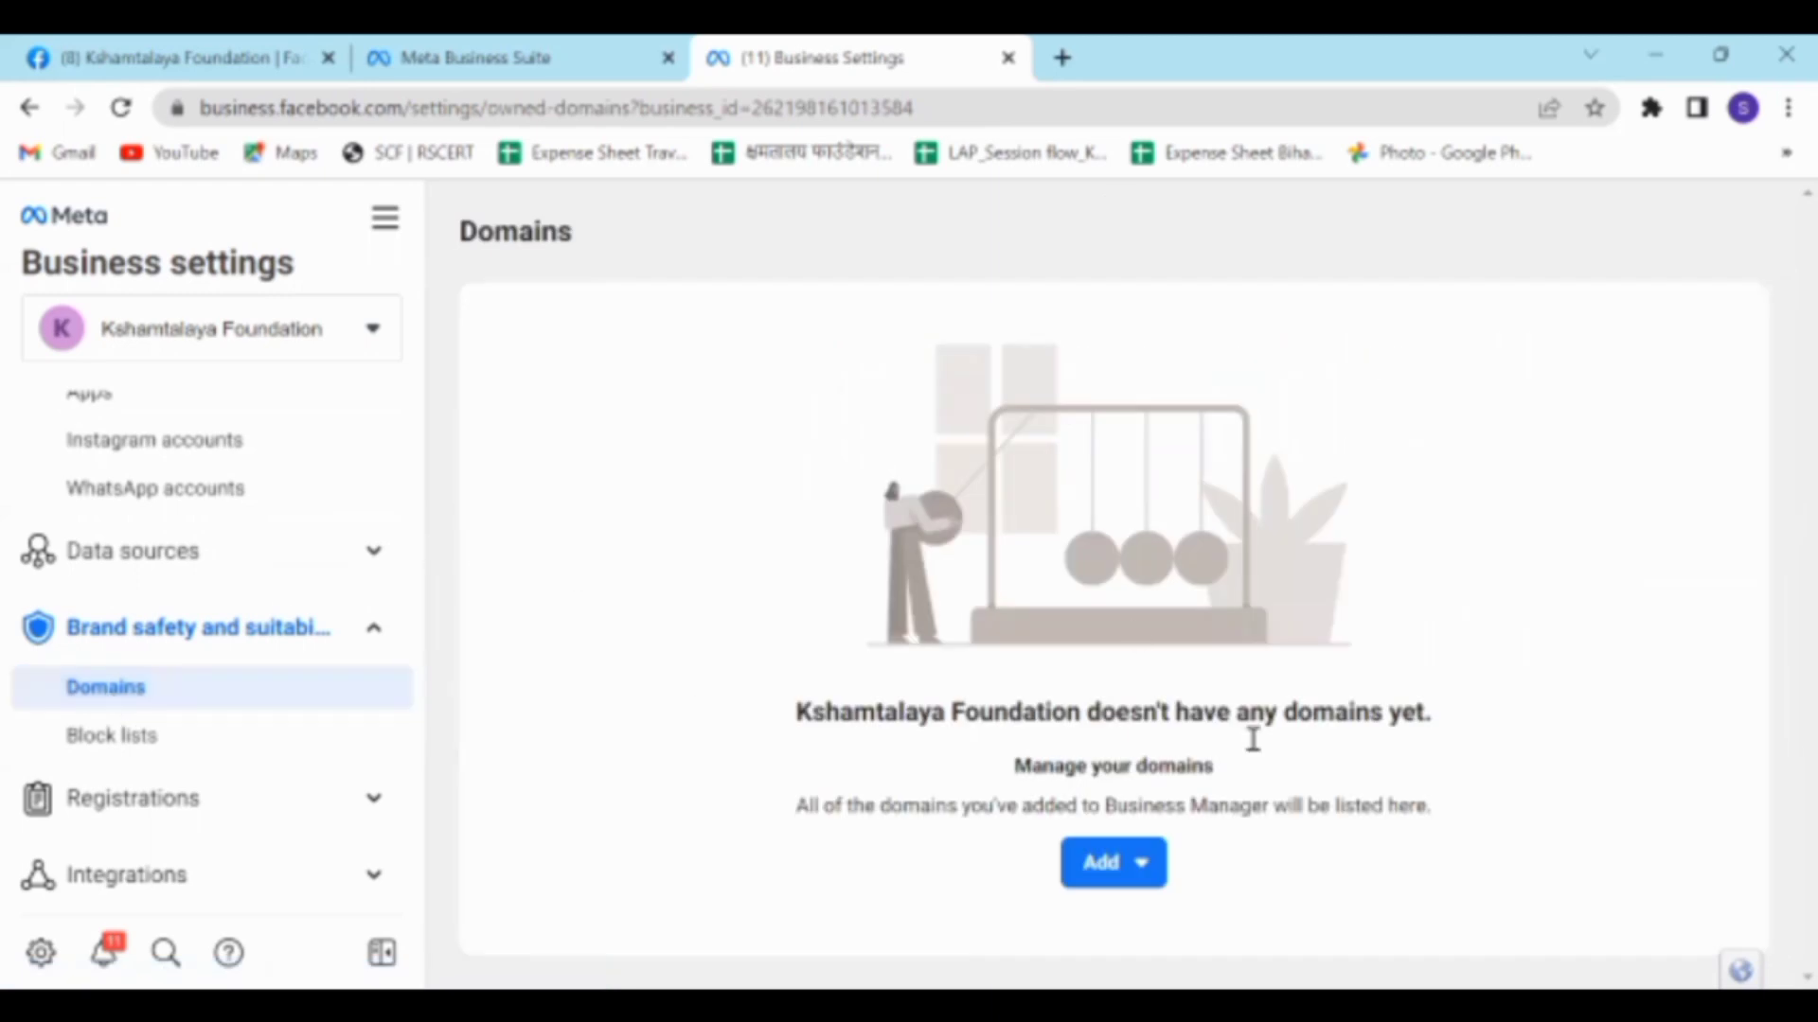
{"action": "left_click", "coordinate": [1103, 866]}
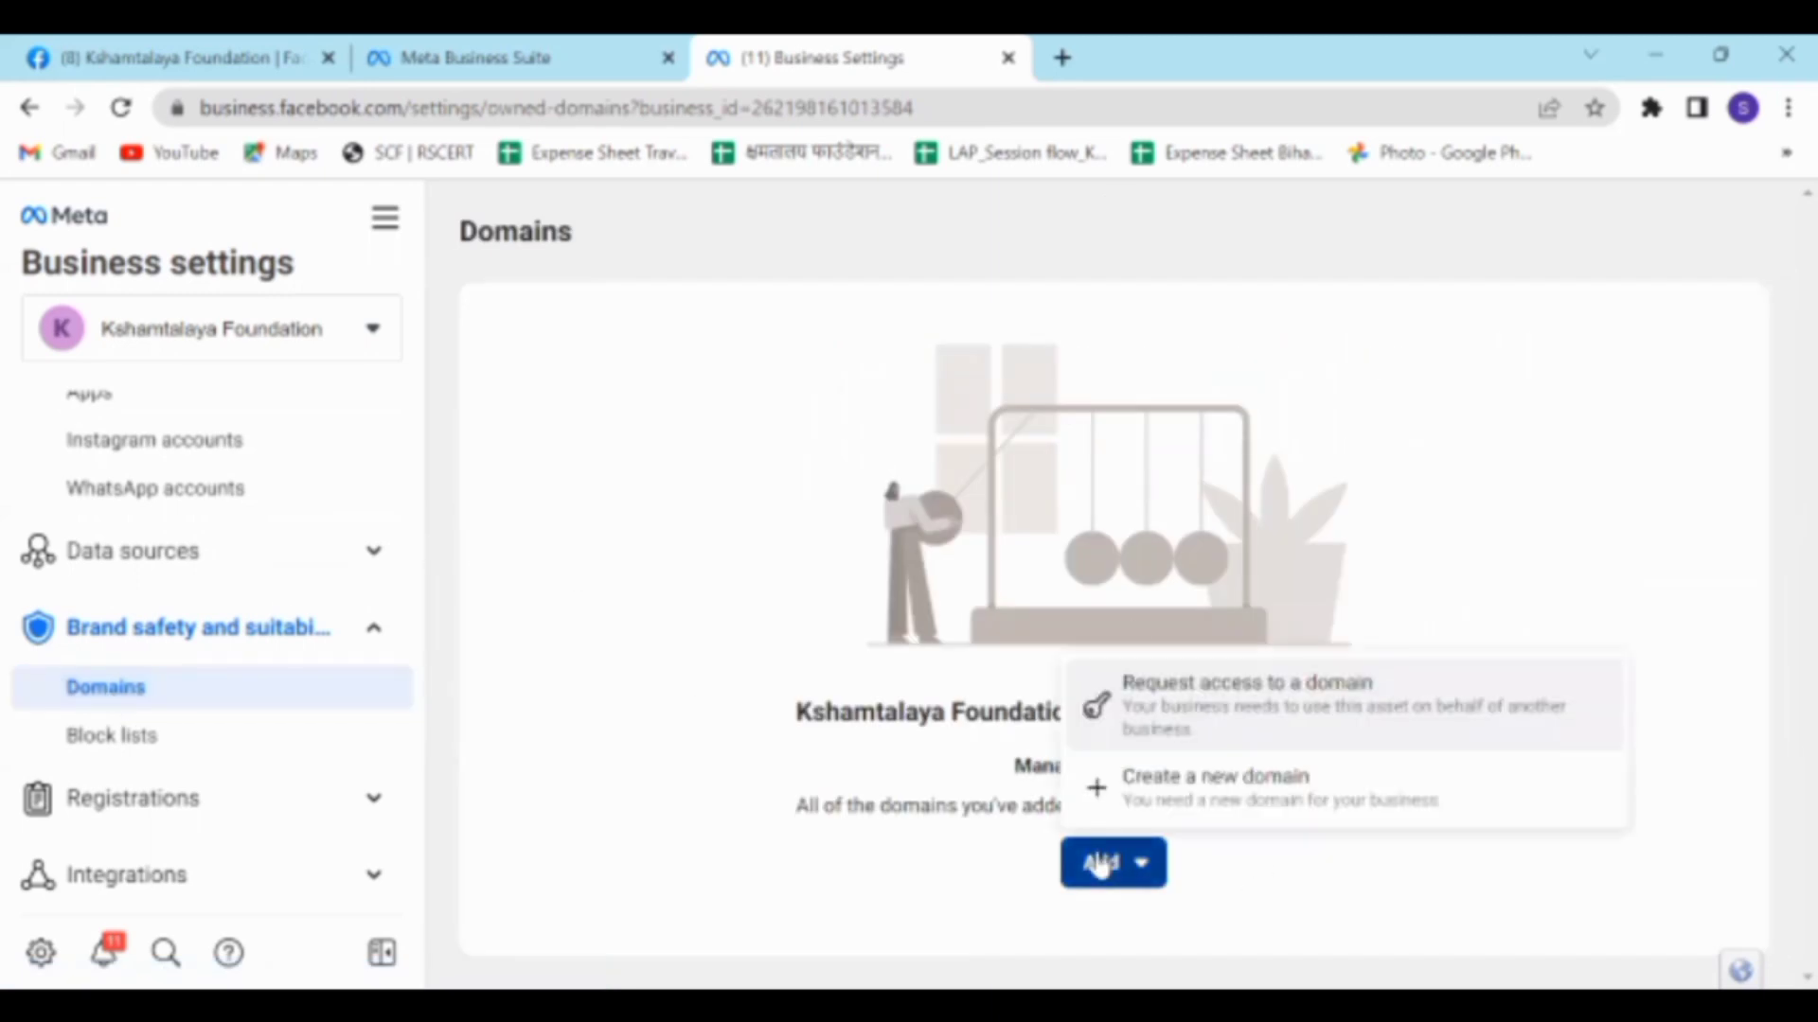
{"action": "left_click", "coordinate": [1228, 774]}
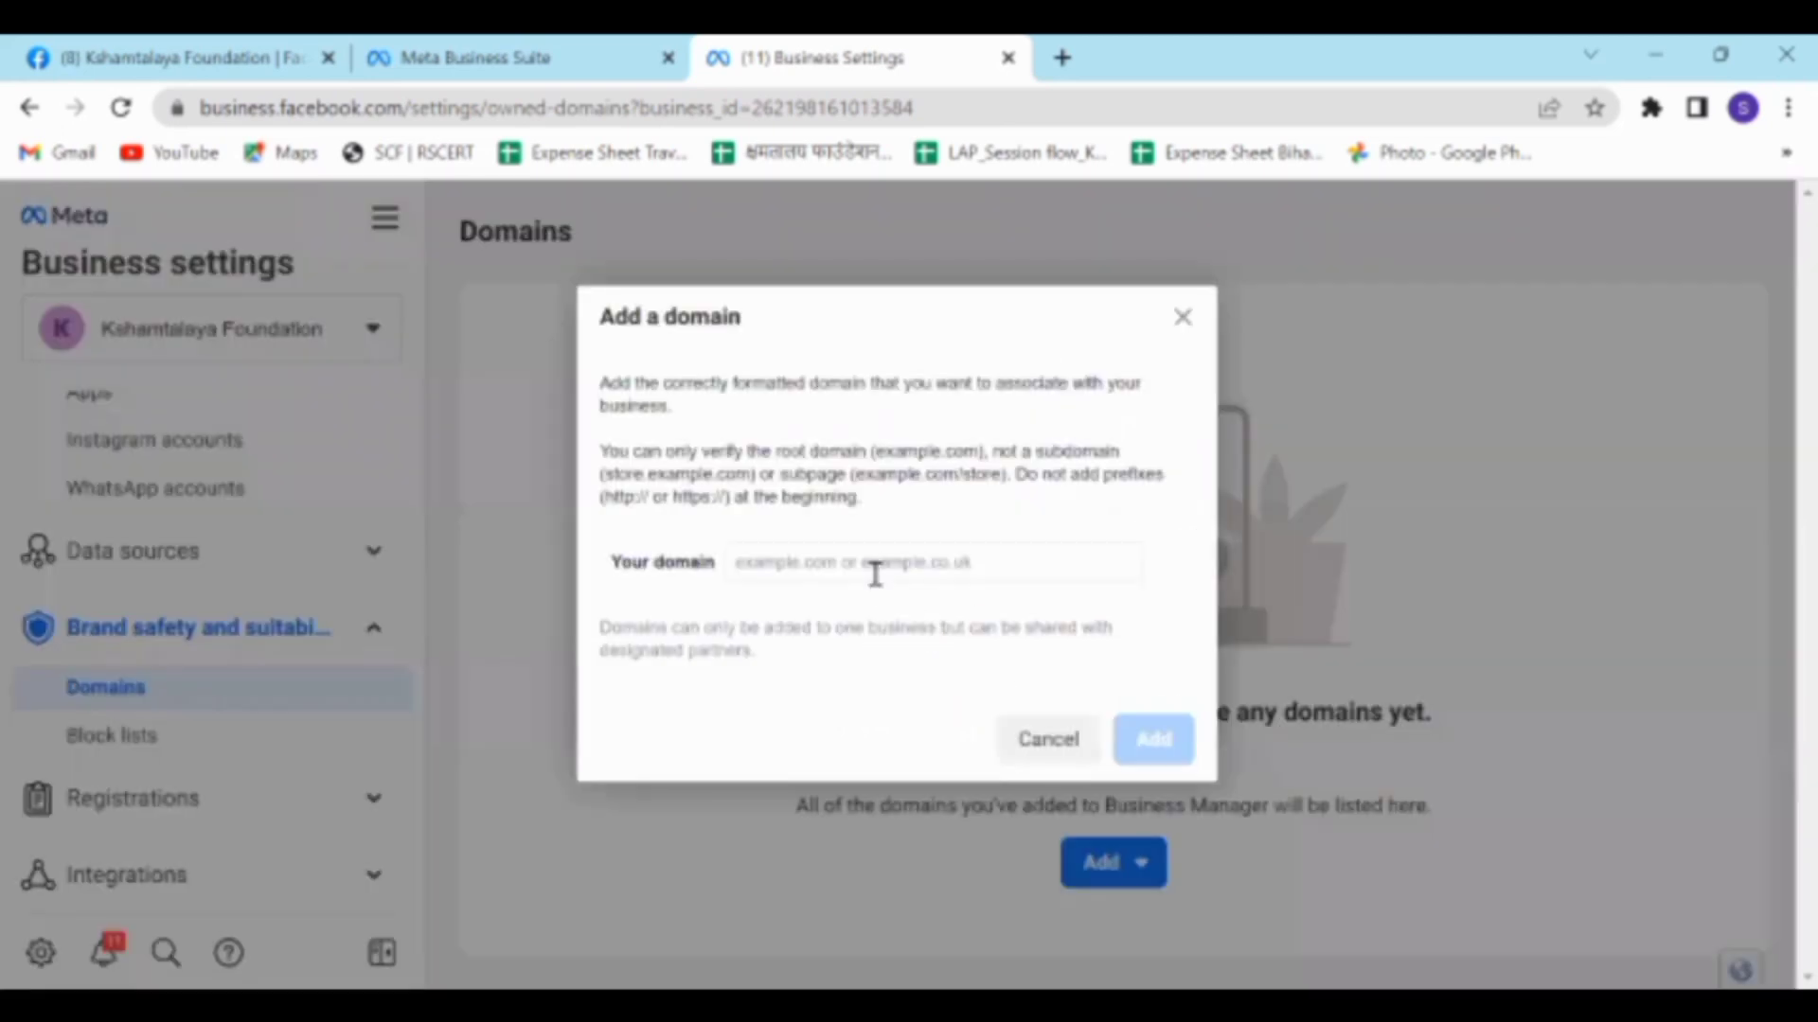
{"action": "left_click", "coordinate": [876, 572]}
{"action": "type", "text": "www.kshamtalaya.org"}
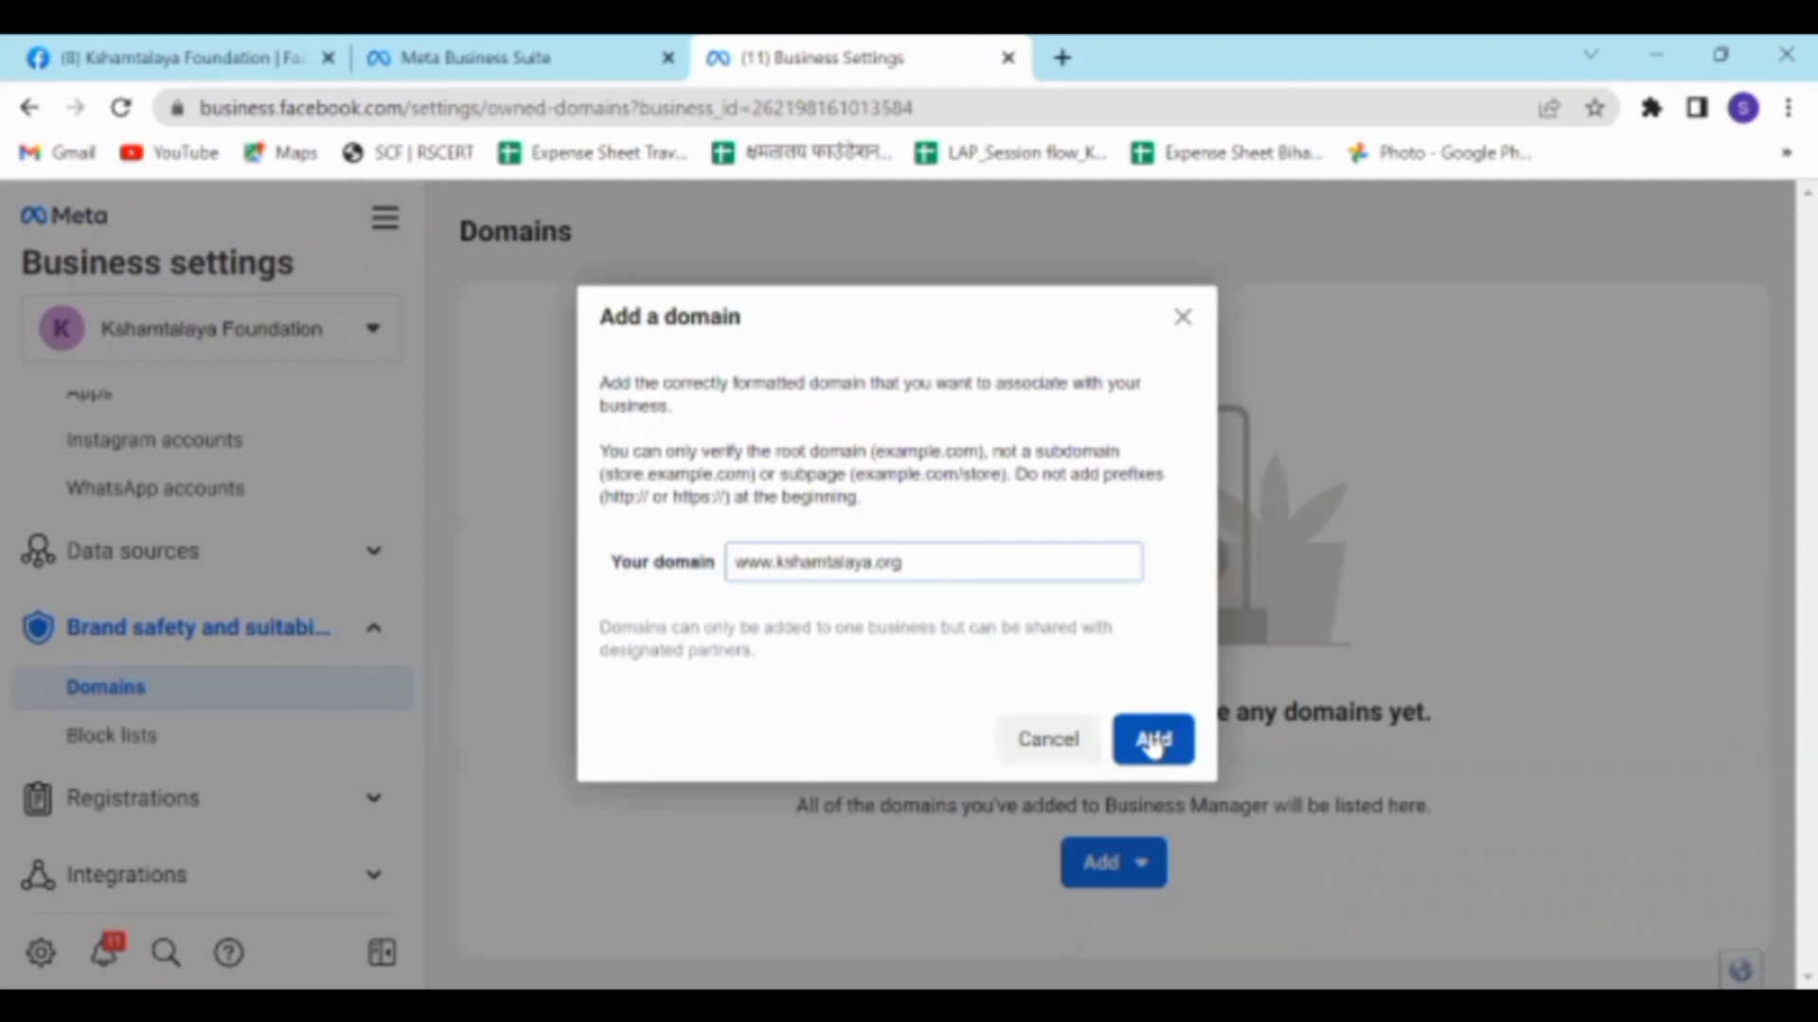
{"action": "left_click", "coordinate": [1153, 742]}
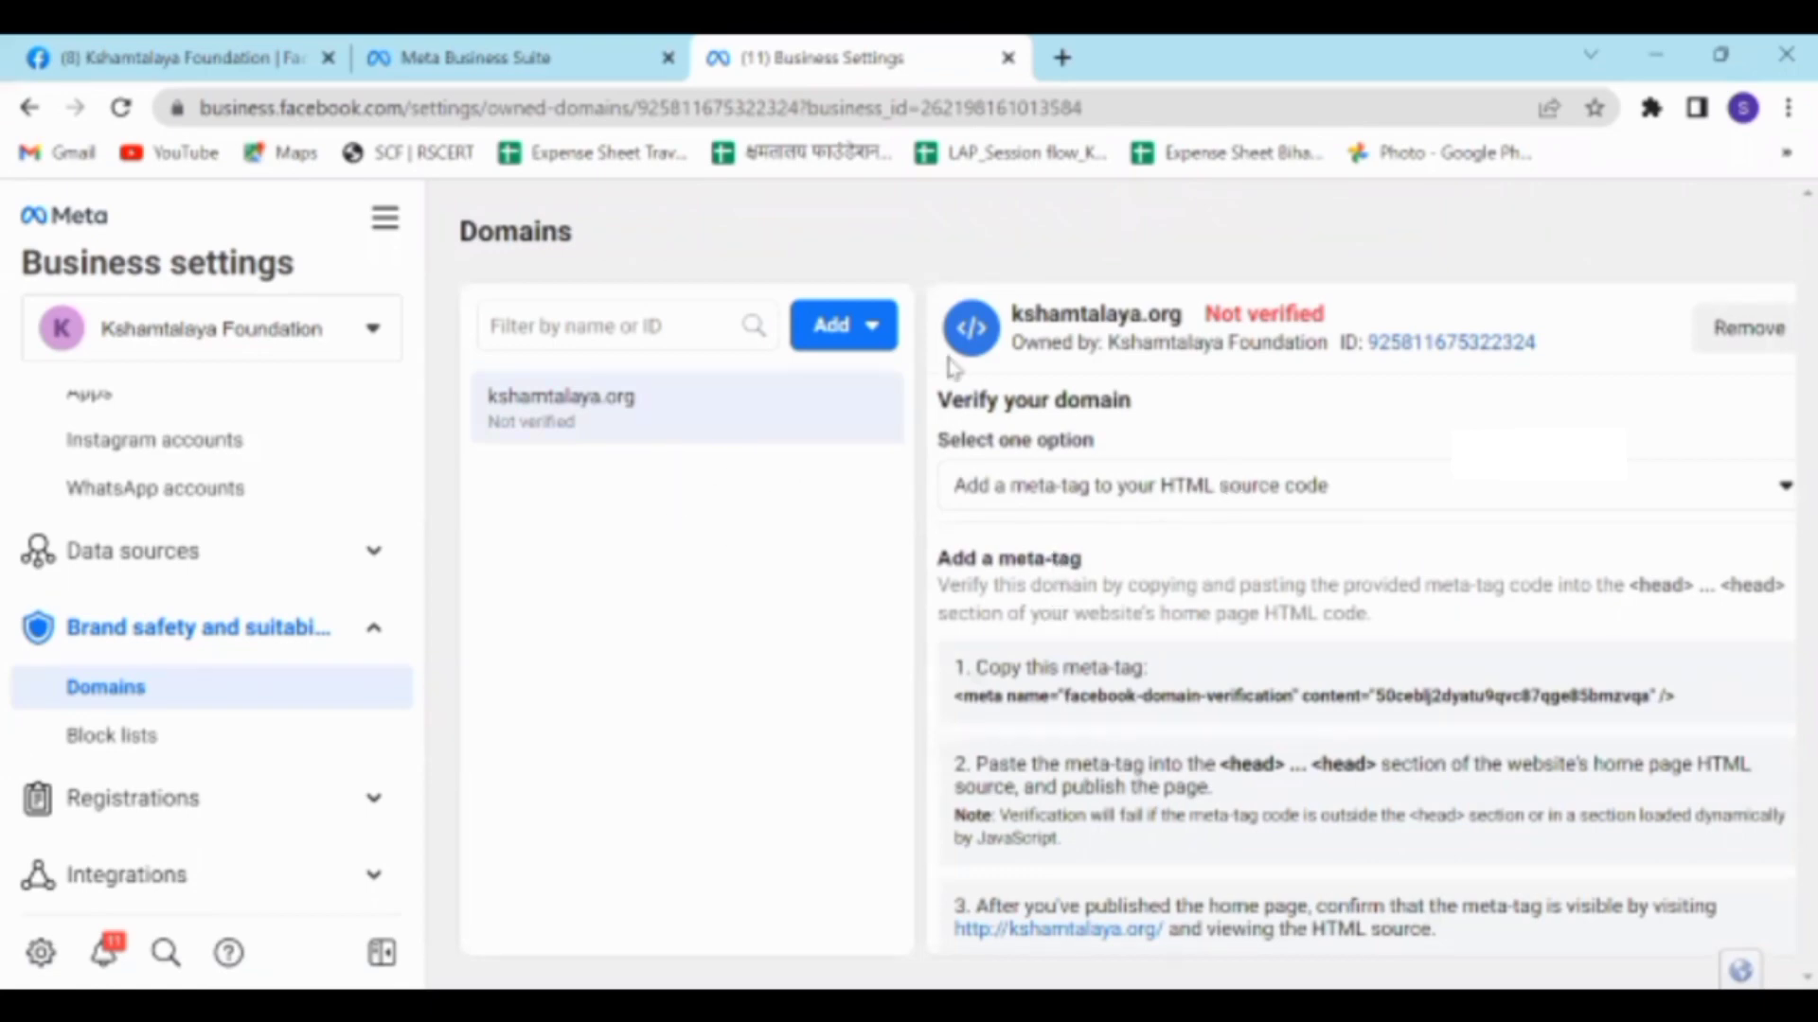
{"action": "left_click", "coordinate": [1748, 328]}
{"action": "left_click", "coordinate": [1022, 611]}
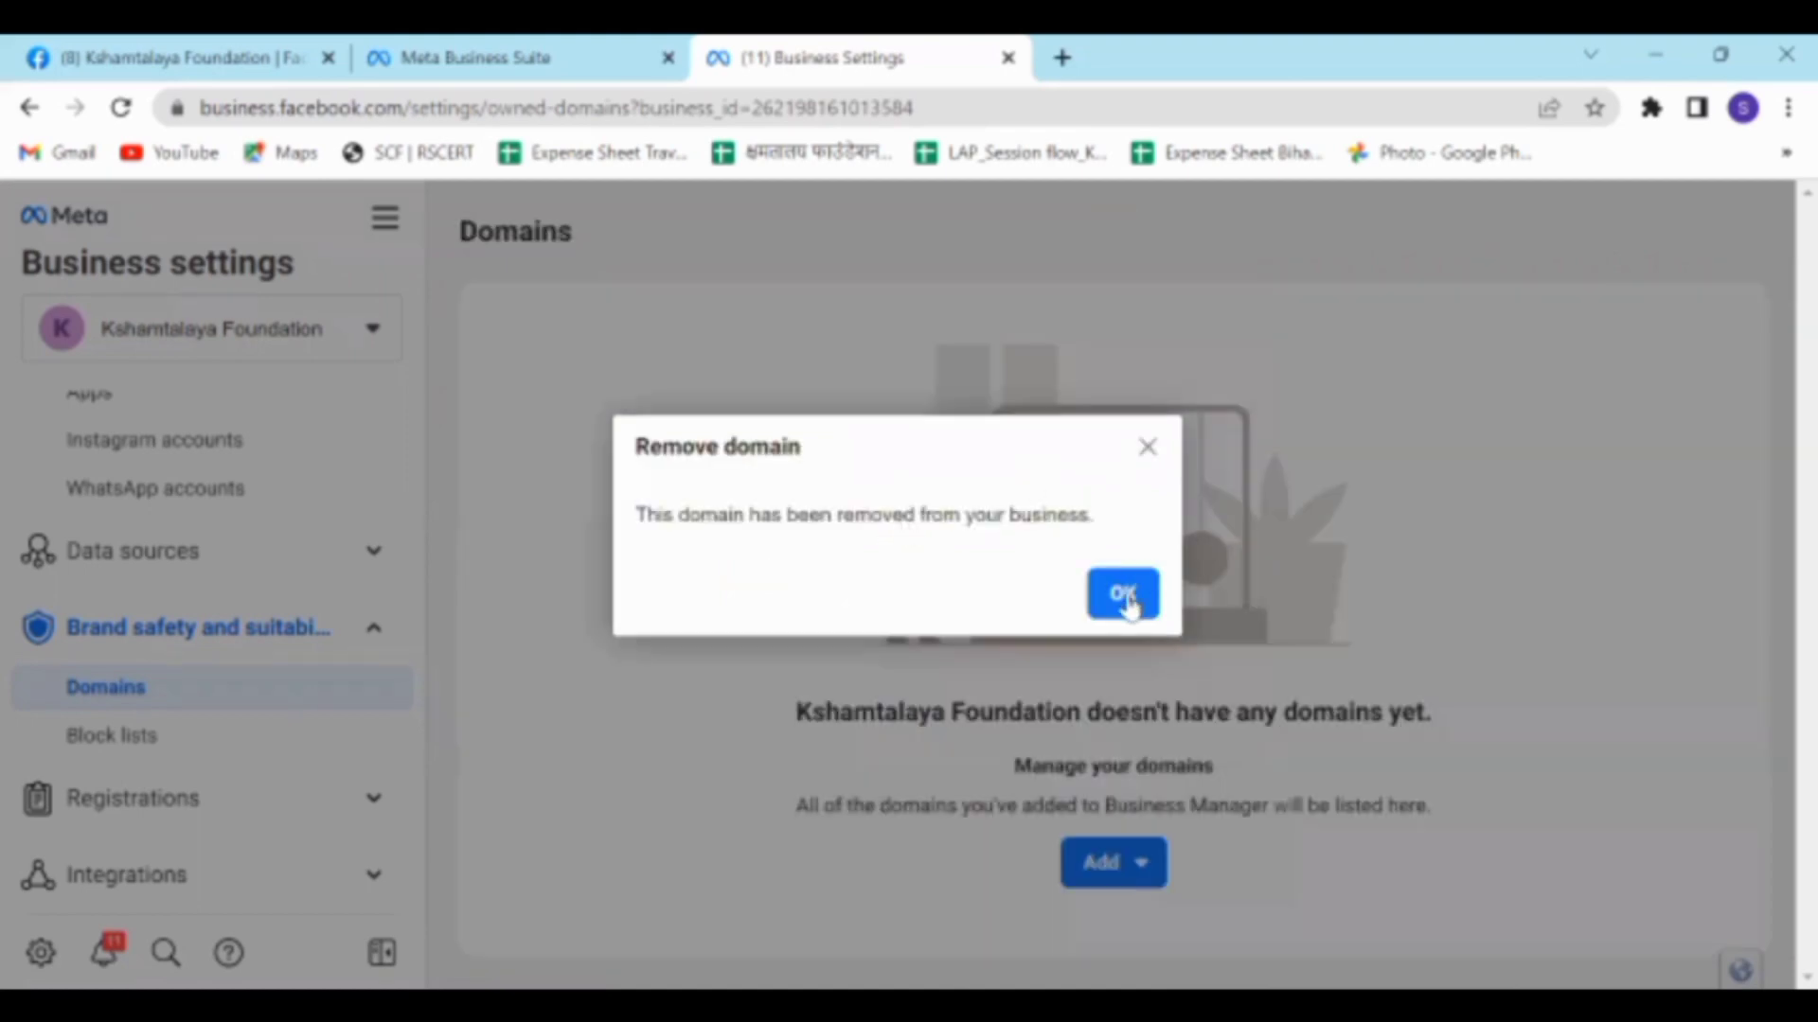
{"action": "left_click", "coordinate": [1123, 594]}
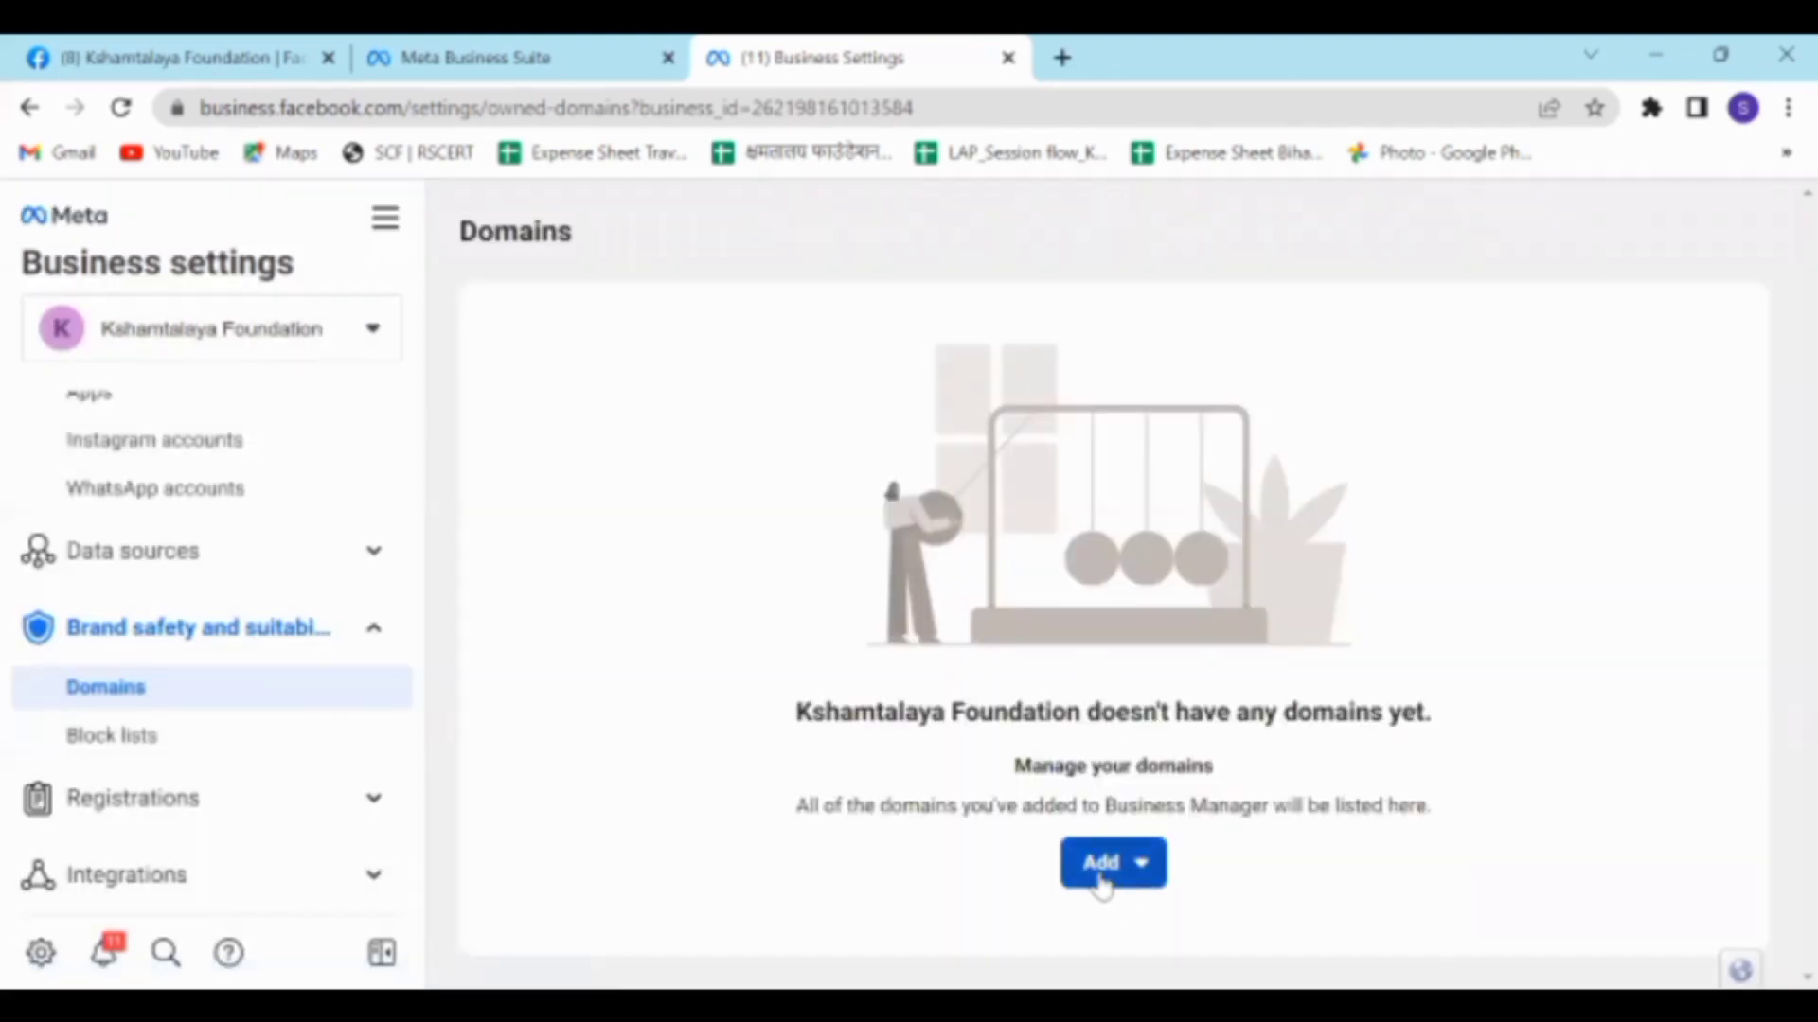
{"action": "left_click", "coordinate": [1108, 862]}
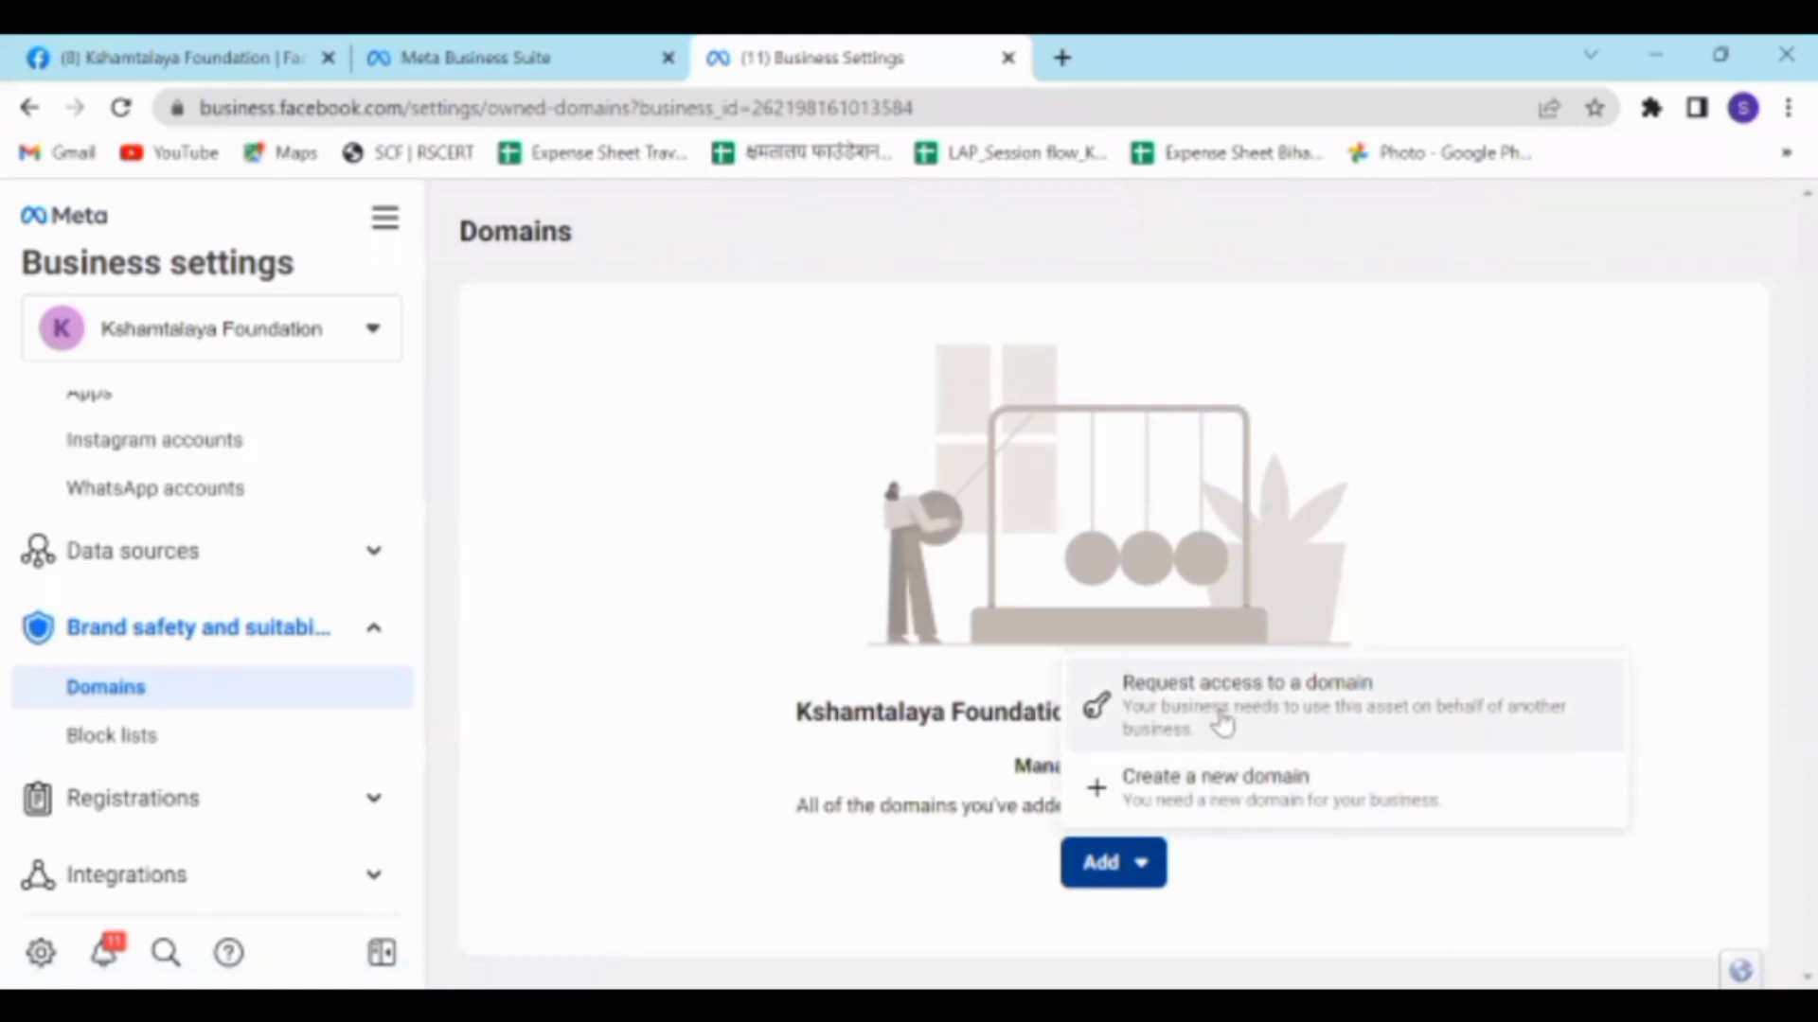
{"action": "left_click", "coordinate": [1290, 789]}
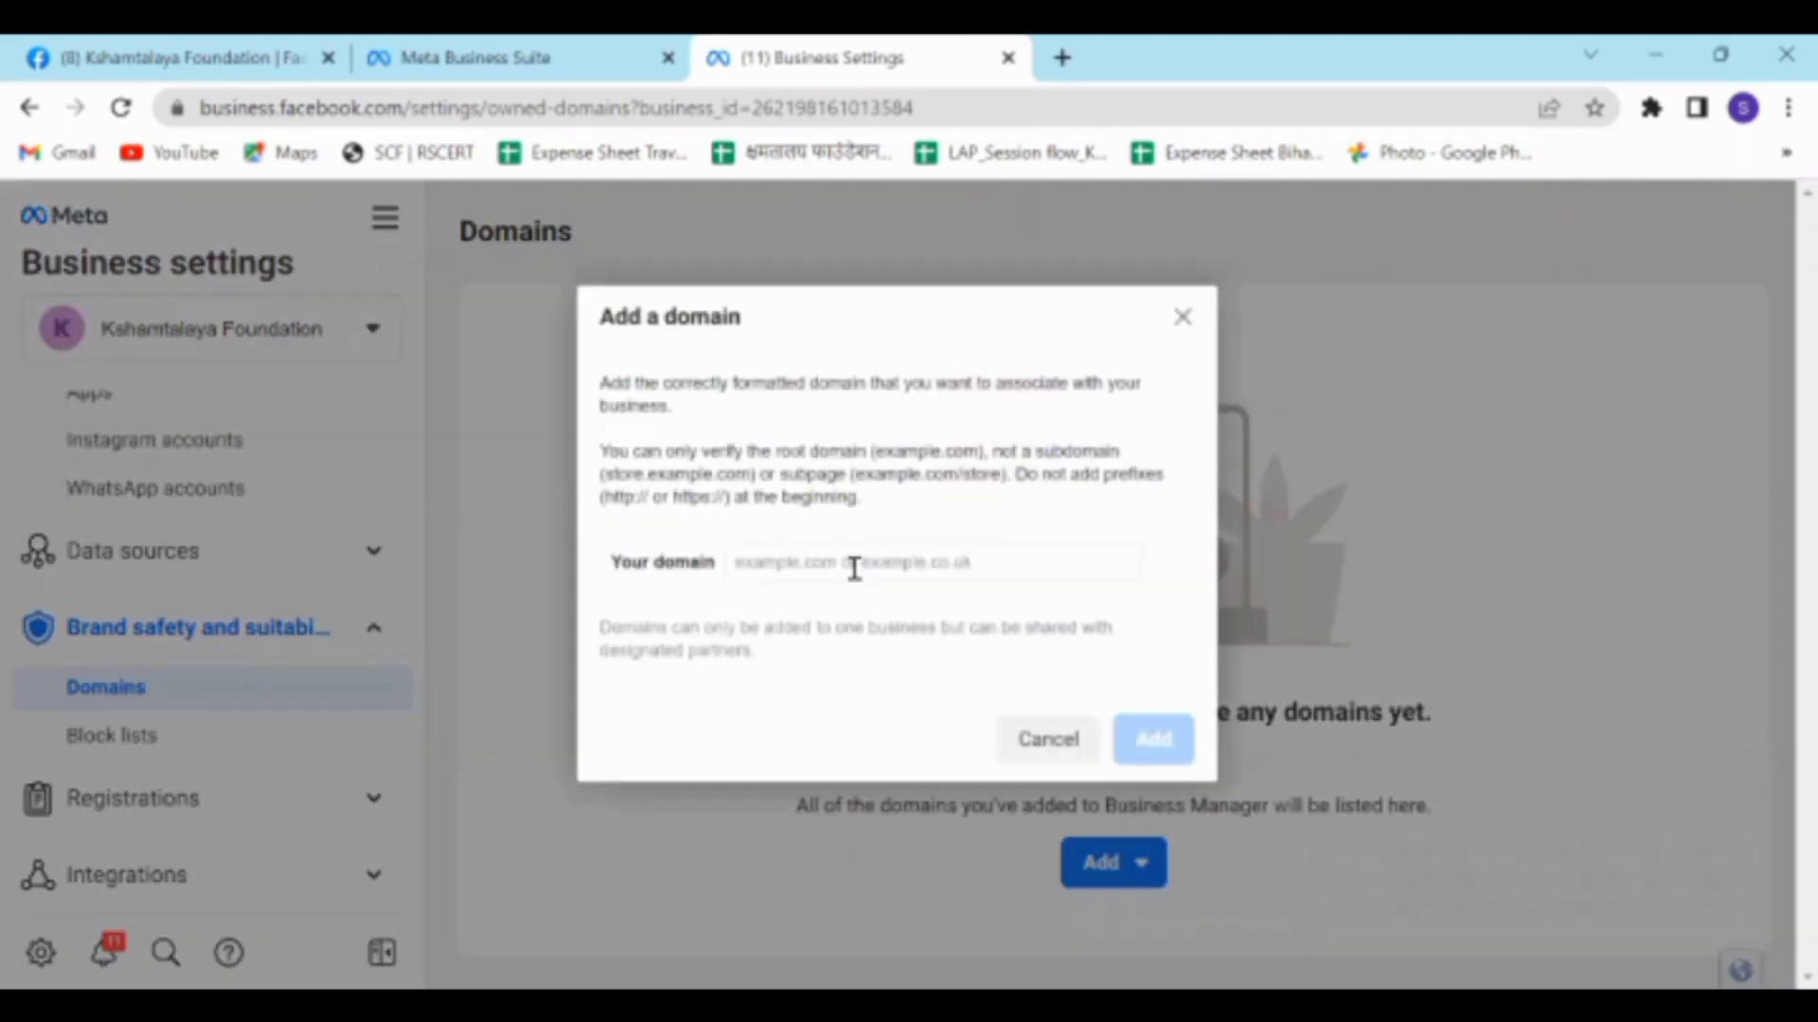
{"action": "left_click", "coordinate": [853, 568]}
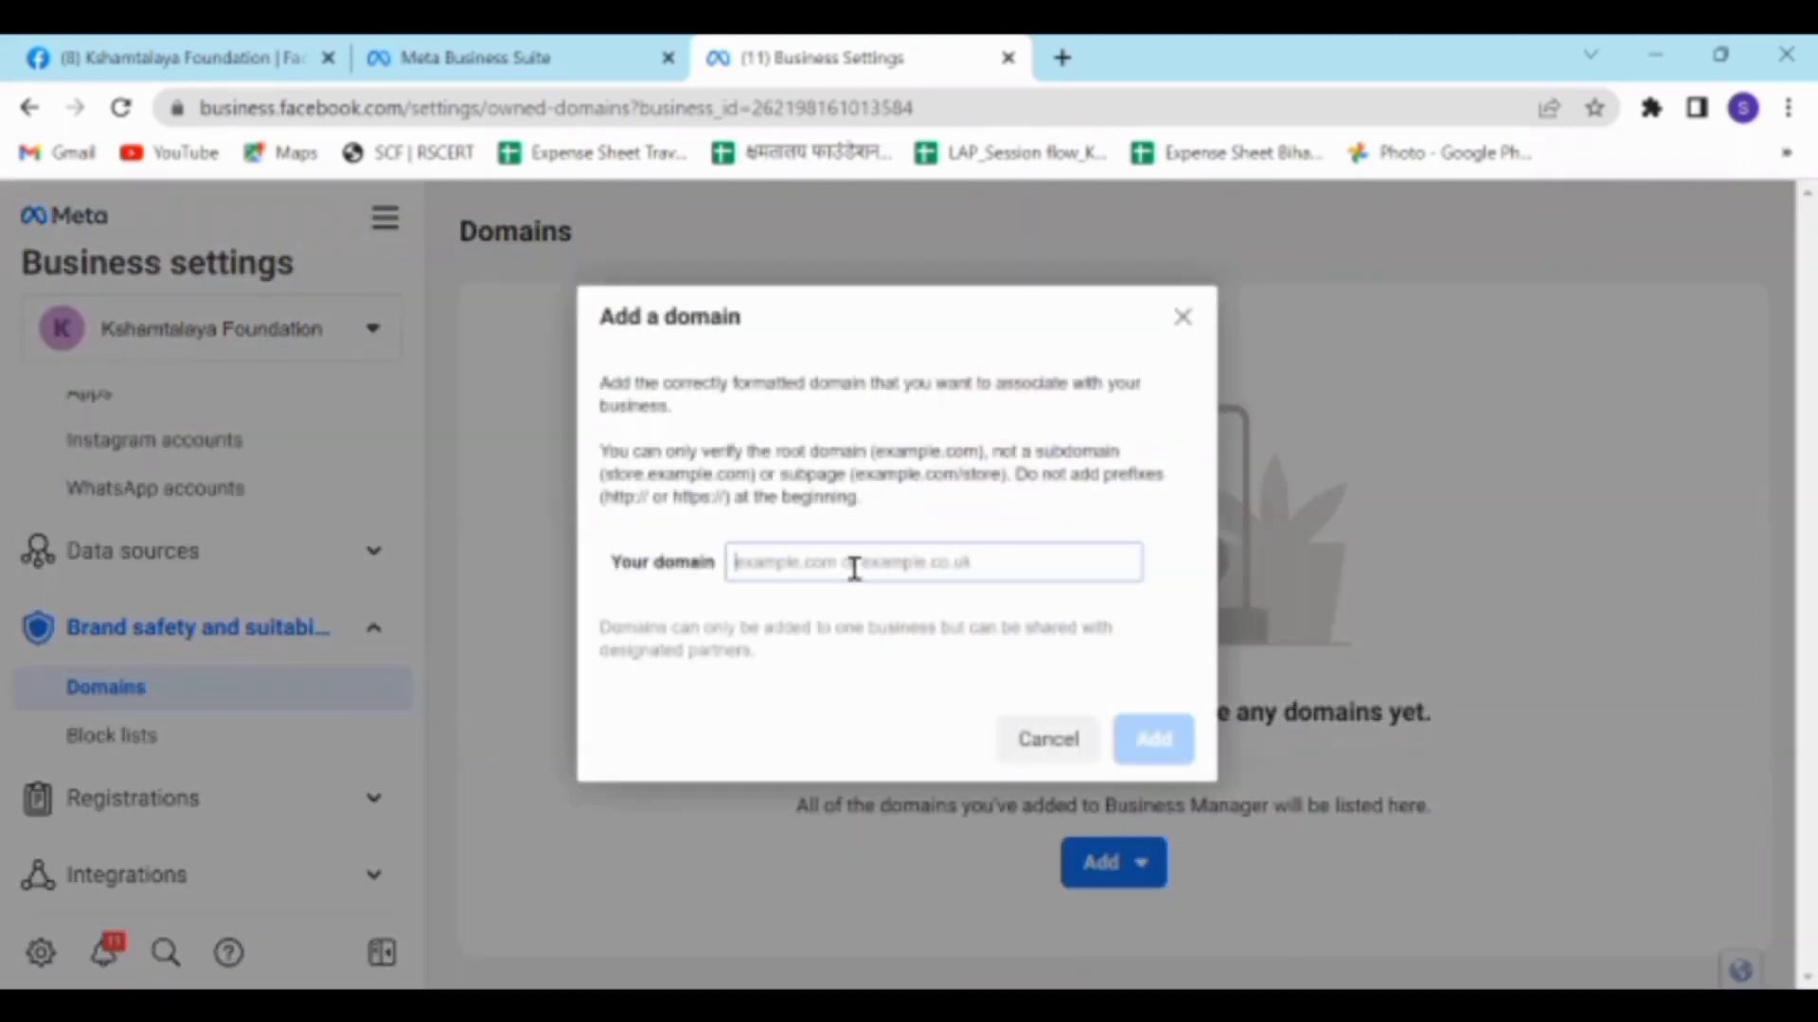
{"action": "type", "text": "kshamtalaya.org"}
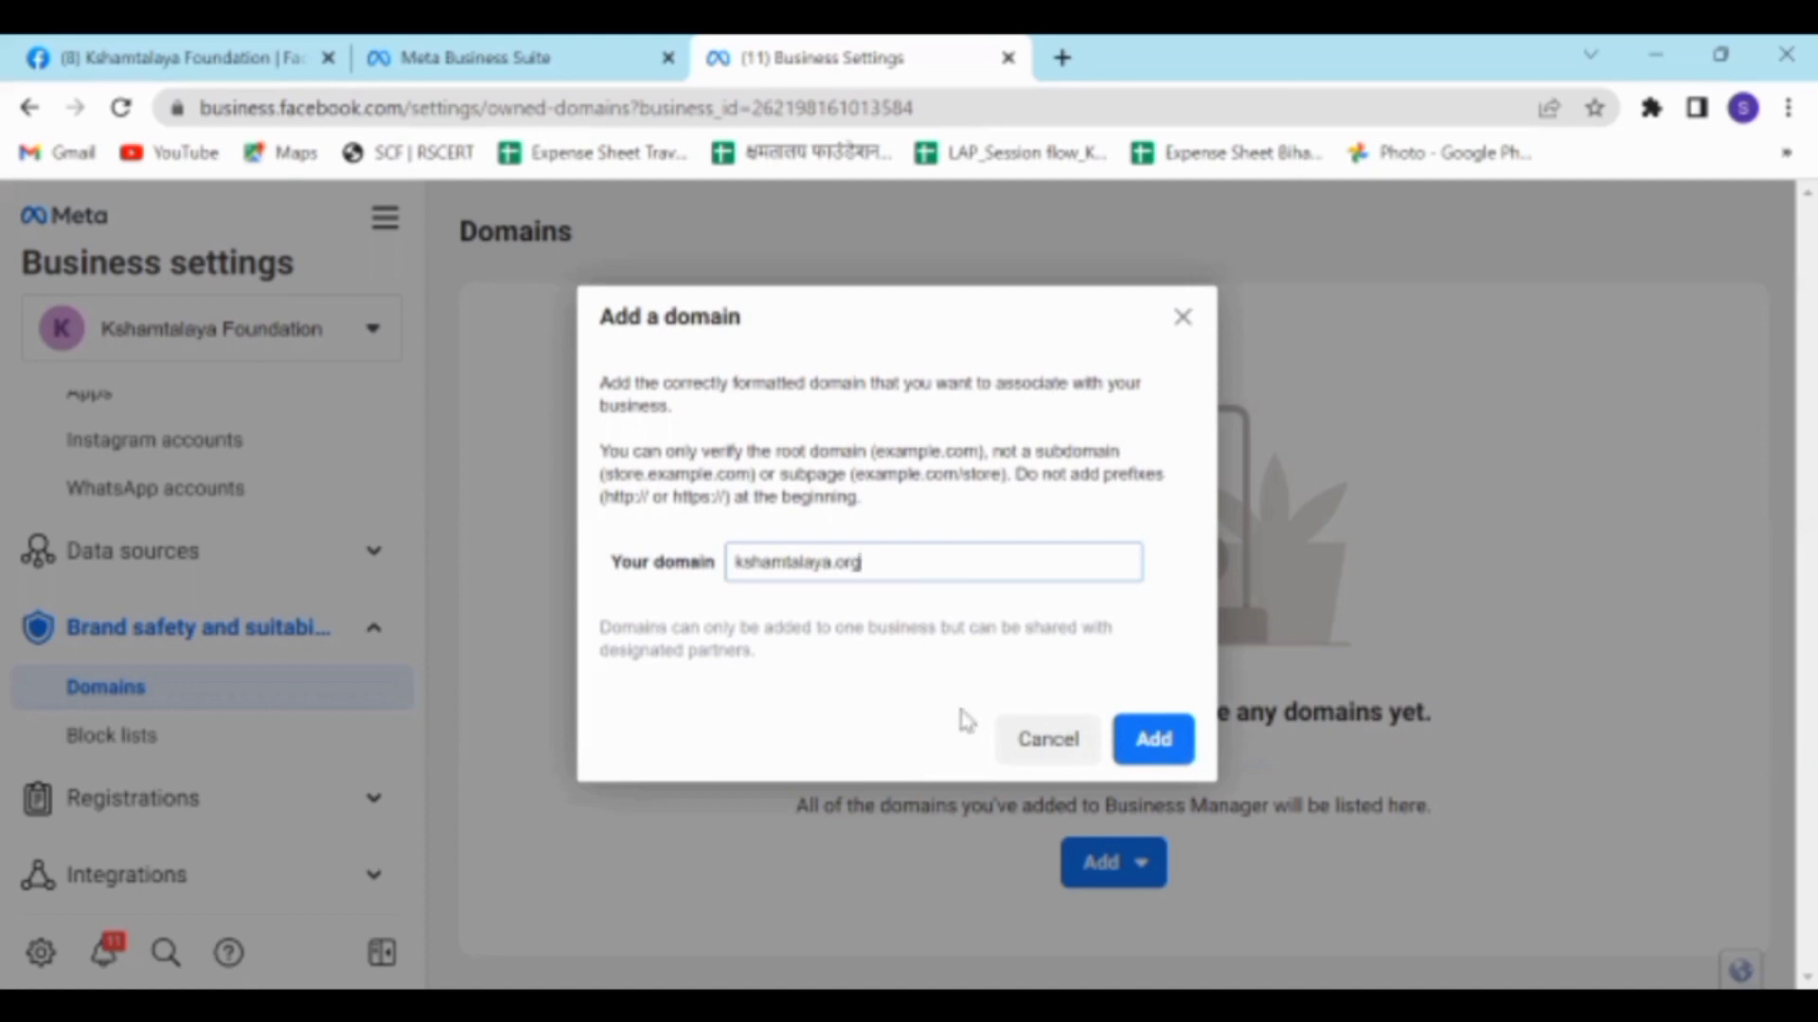
{"action": "left_click", "coordinate": [1154, 739]}
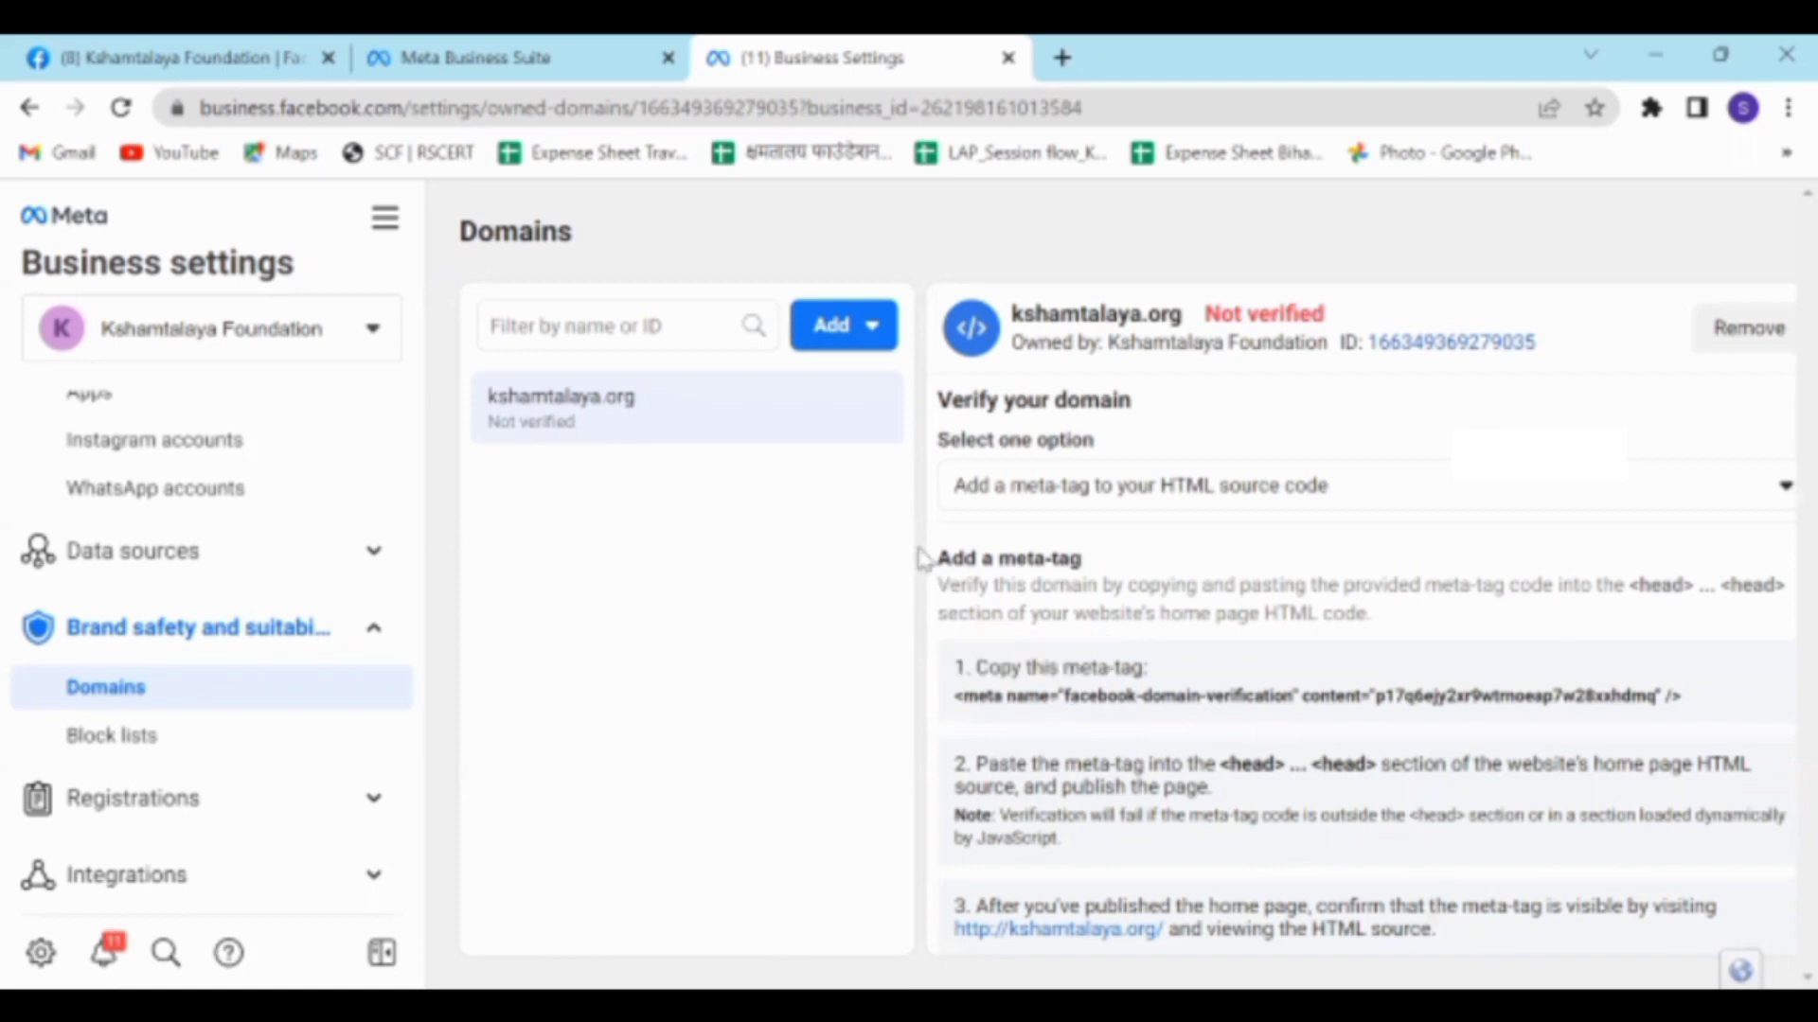
Select and copy the 'Add a meta-tag' verification instructions through step 3
{"action": "left_click_drag", "start_coordinate": [941, 558], "coordinate": [1534, 957]}
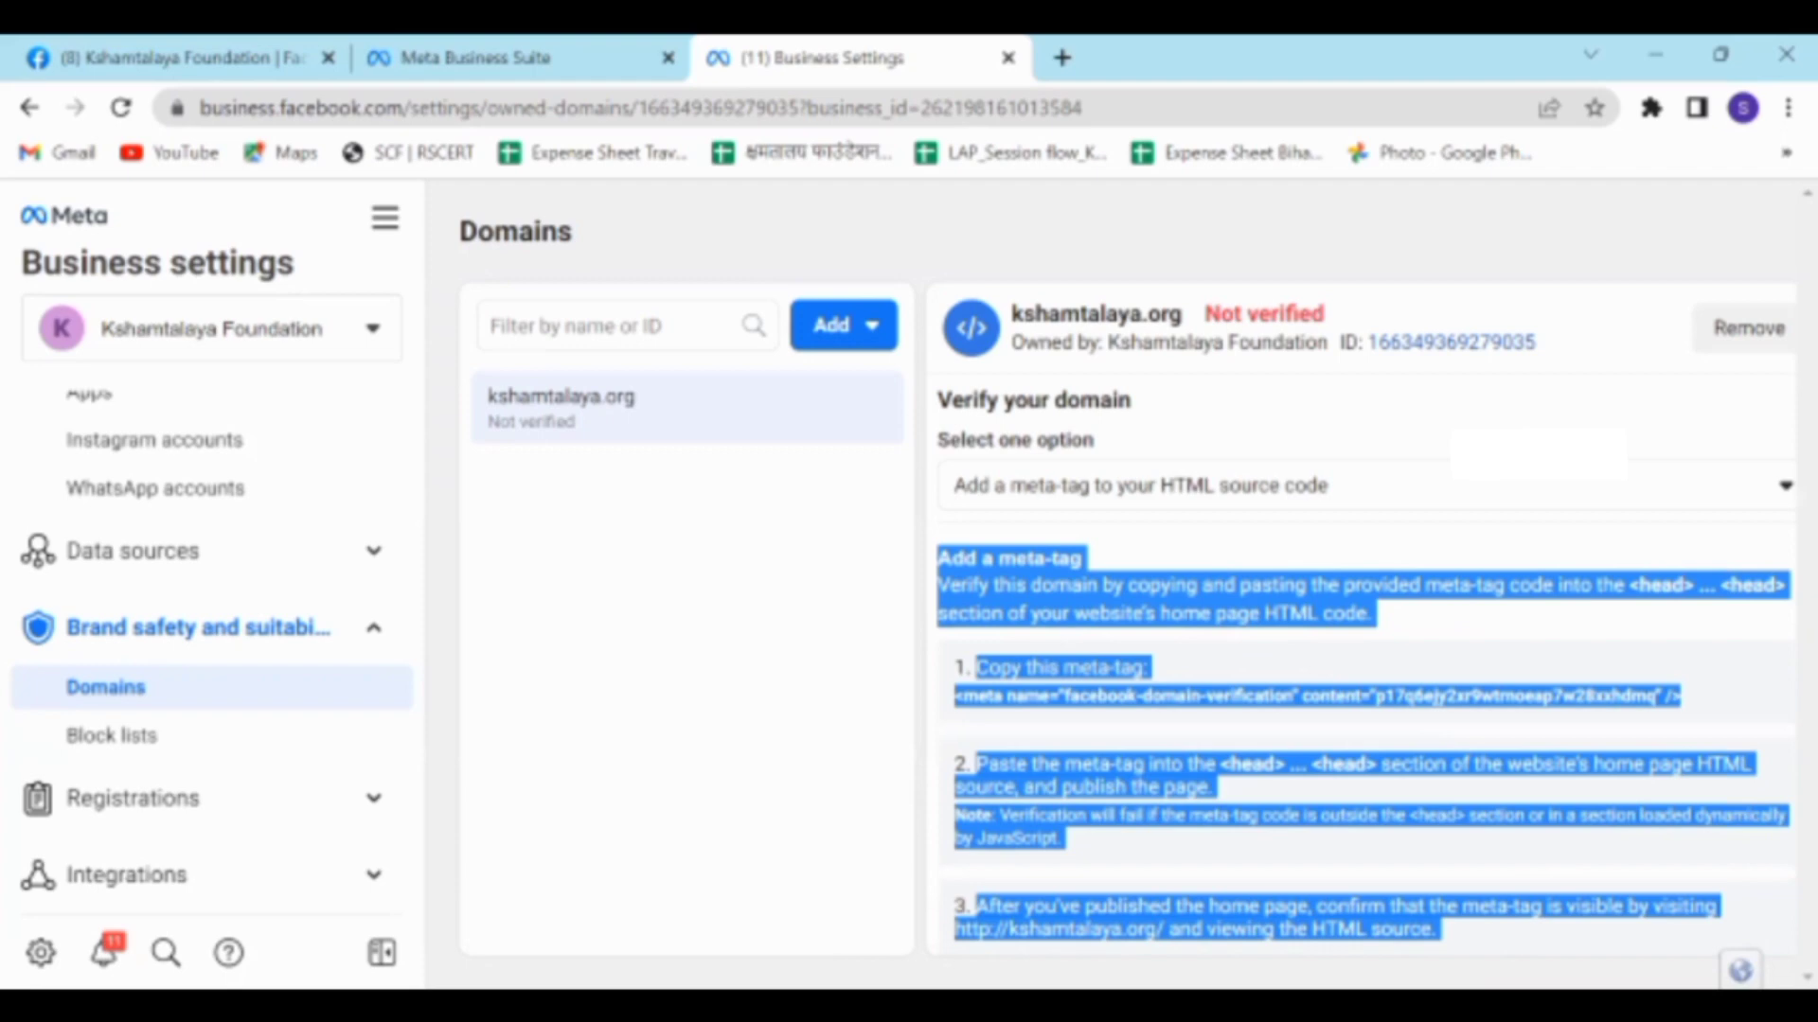
{"action": "key", "text": "alt+Tab"}
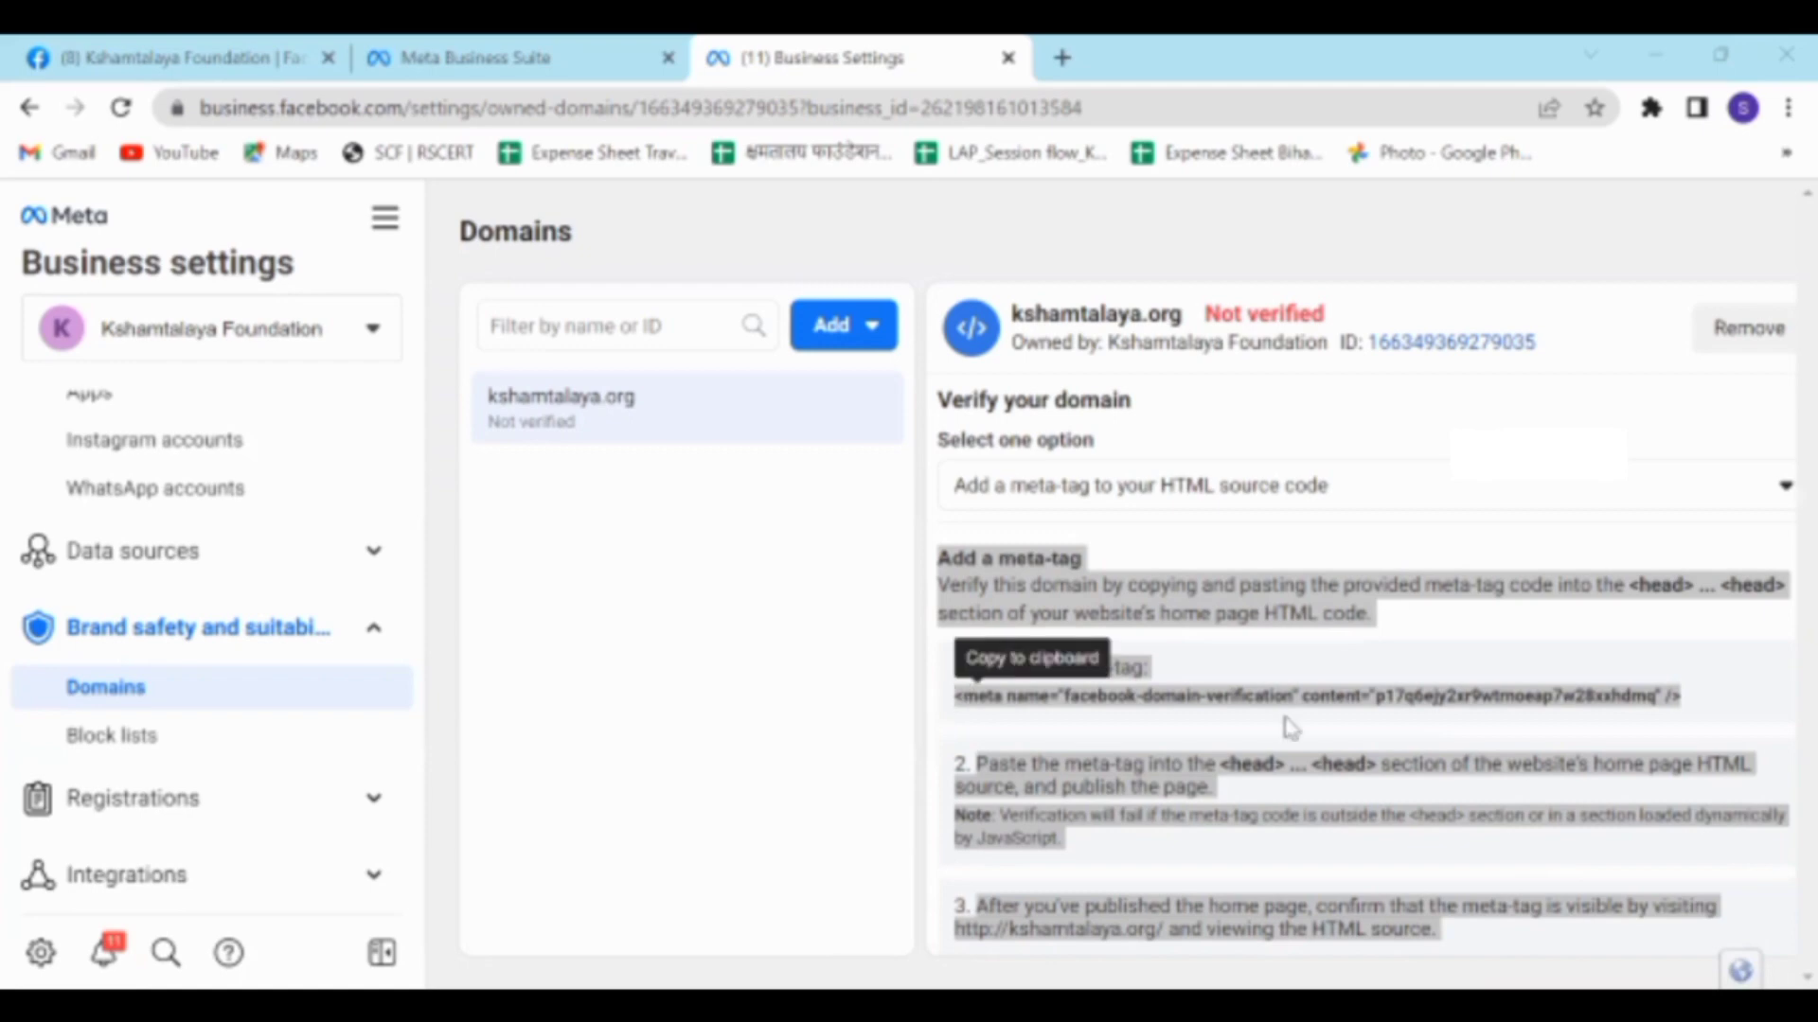
{"action": "left_click", "coordinate": [1151, 228]}
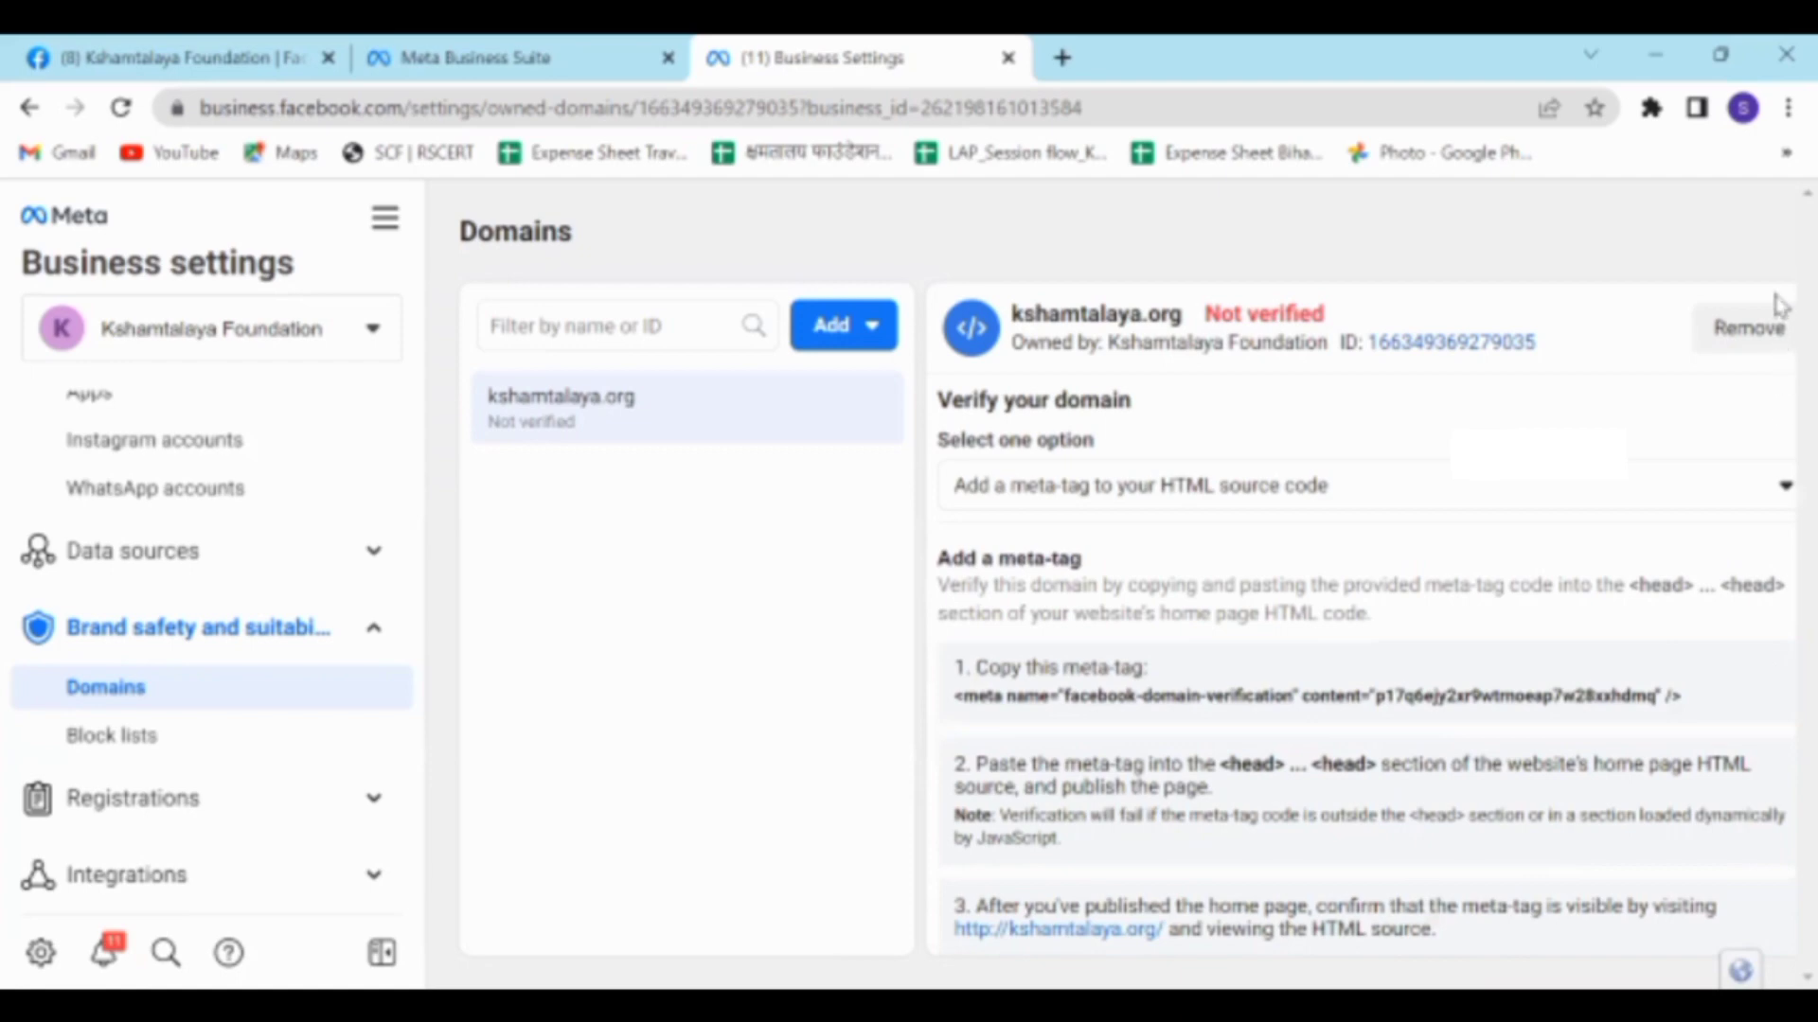